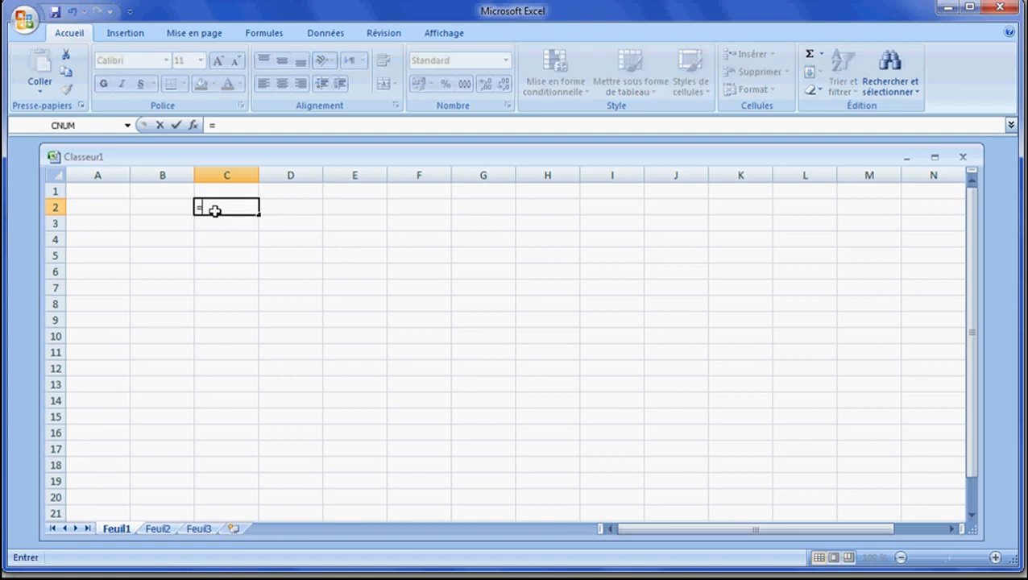
pyautogui.write('si(')
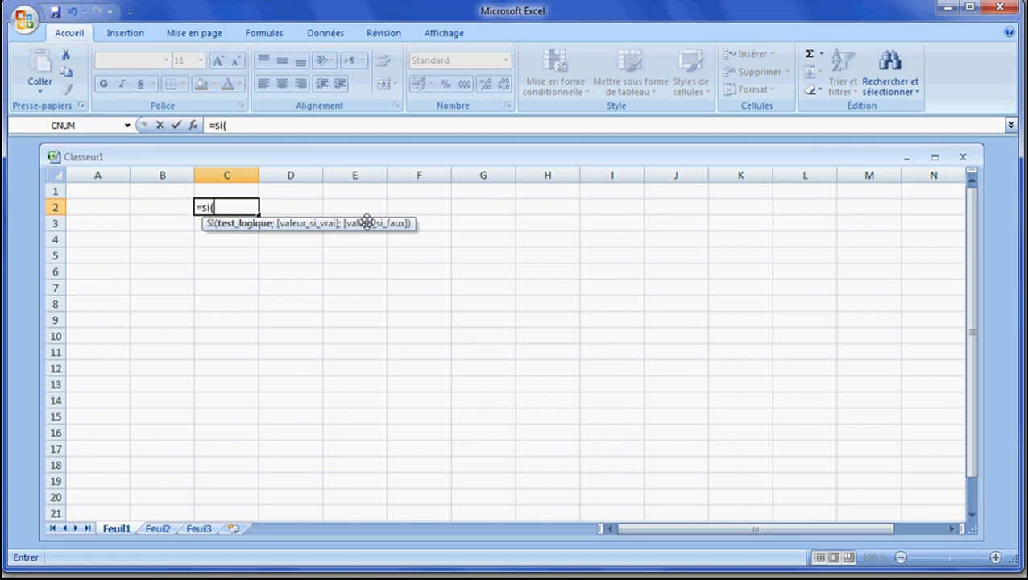
pyautogui.press('BackSpace')
pyautogui.press('BackSpace')
pyautogui.press('BackSpace')
pyautogui.press('BackSpace')
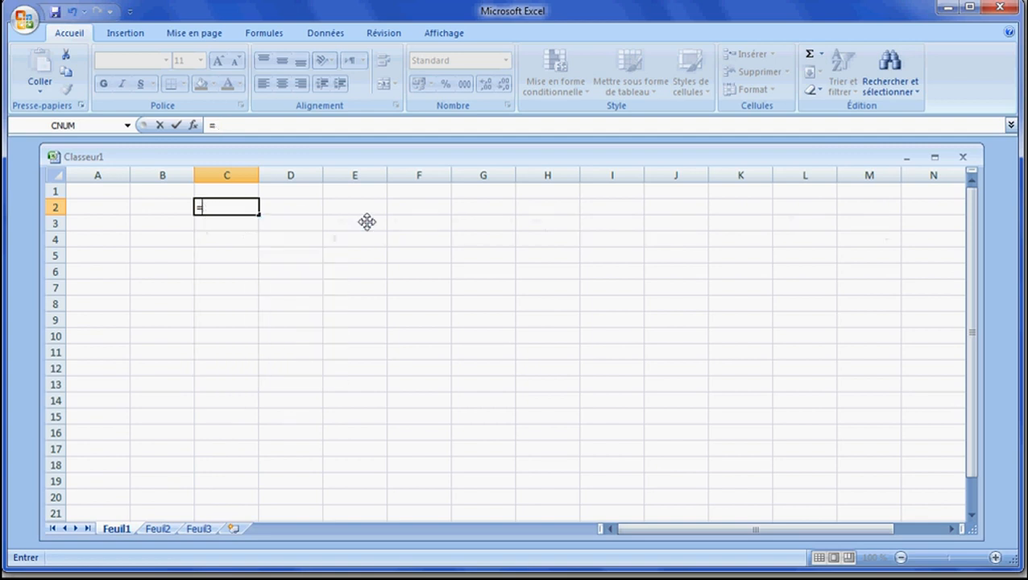
# - Enter the header x in A1 and the values 10, 0 and -10 below it in A2 to A4
pyautogui.press('Up')
pyautogui.press('Left')
pyautogui.press('Left')
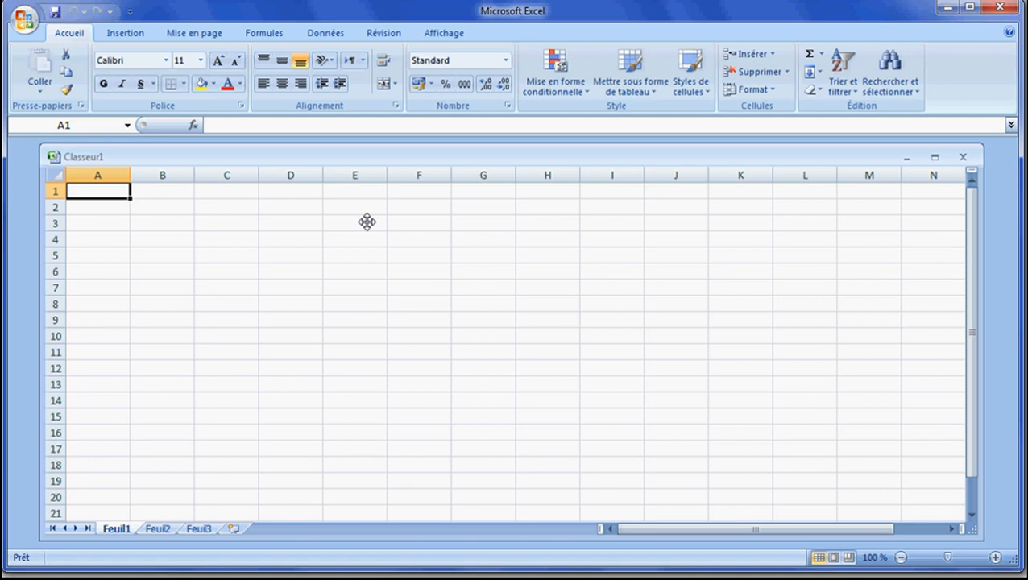
pyautogui.write('x')
pyautogui.press('Return')
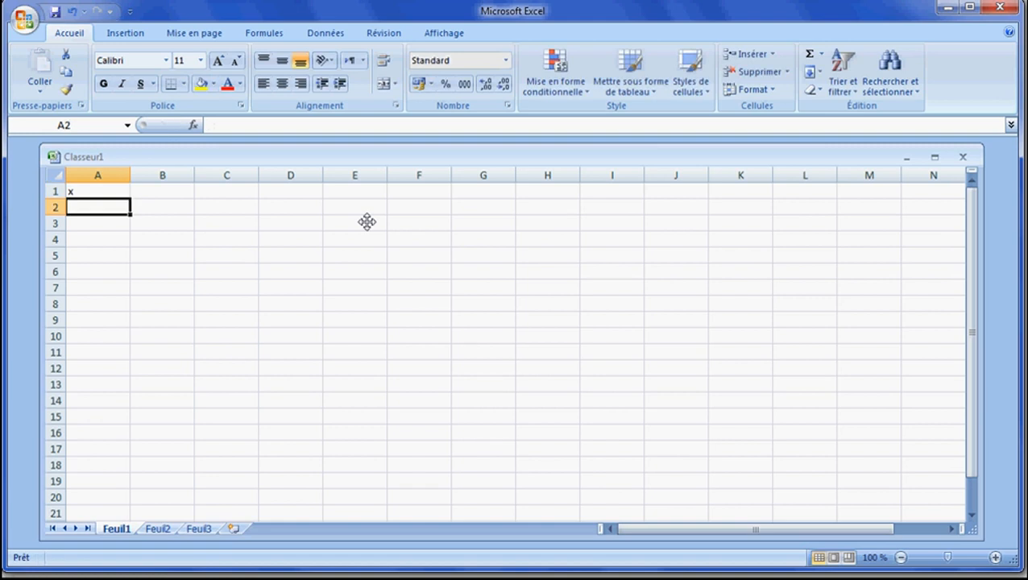
pyautogui.write('10')
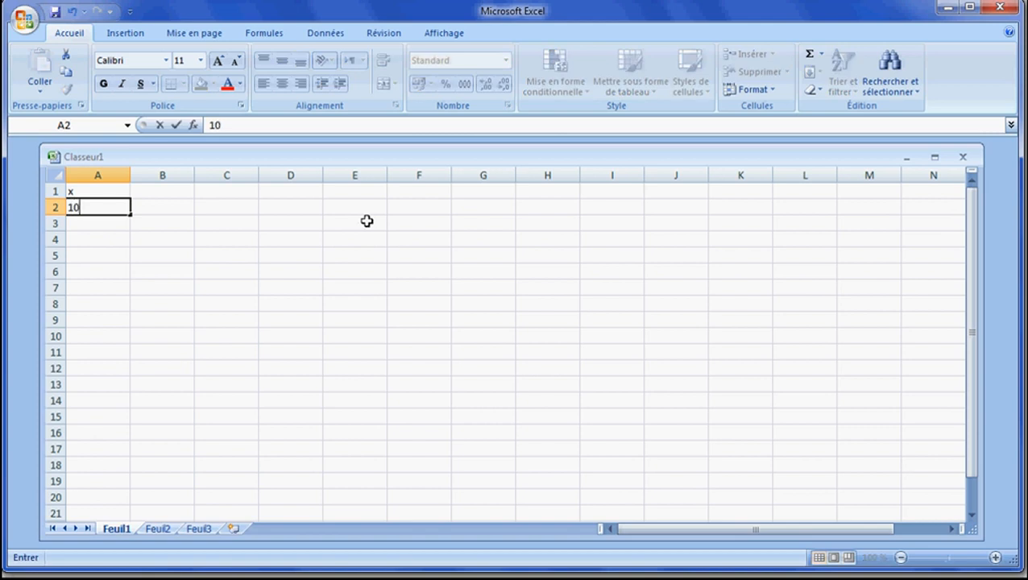
pyautogui.press('Return')
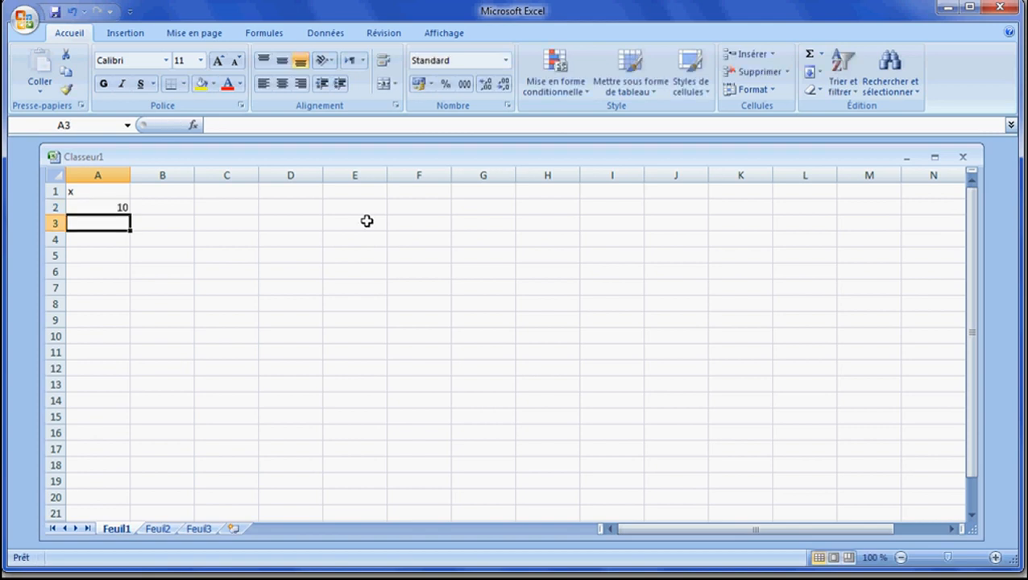
pyautogui.write('0')
pyautogui.press('Return')
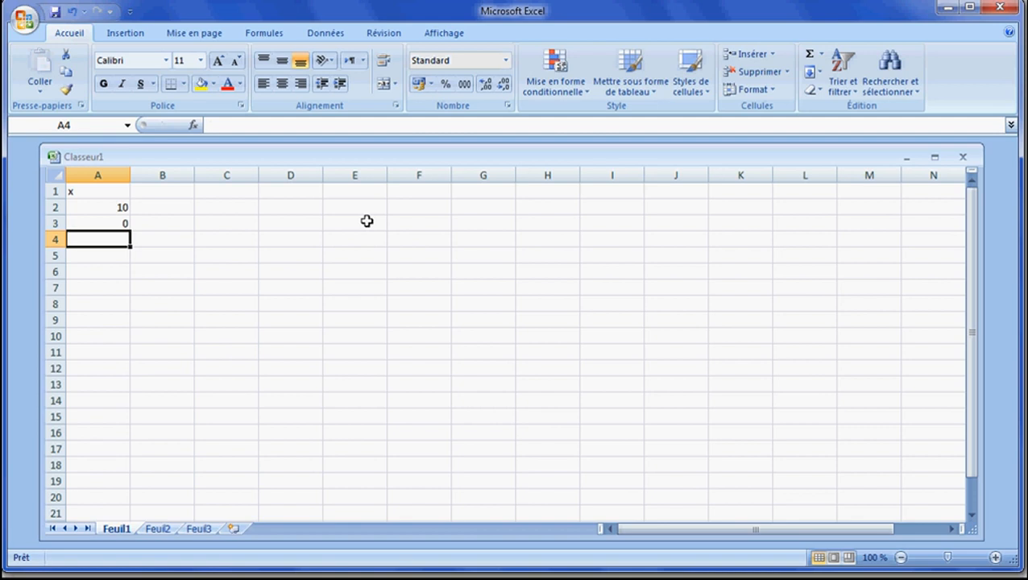
pyautogui.write('-10')
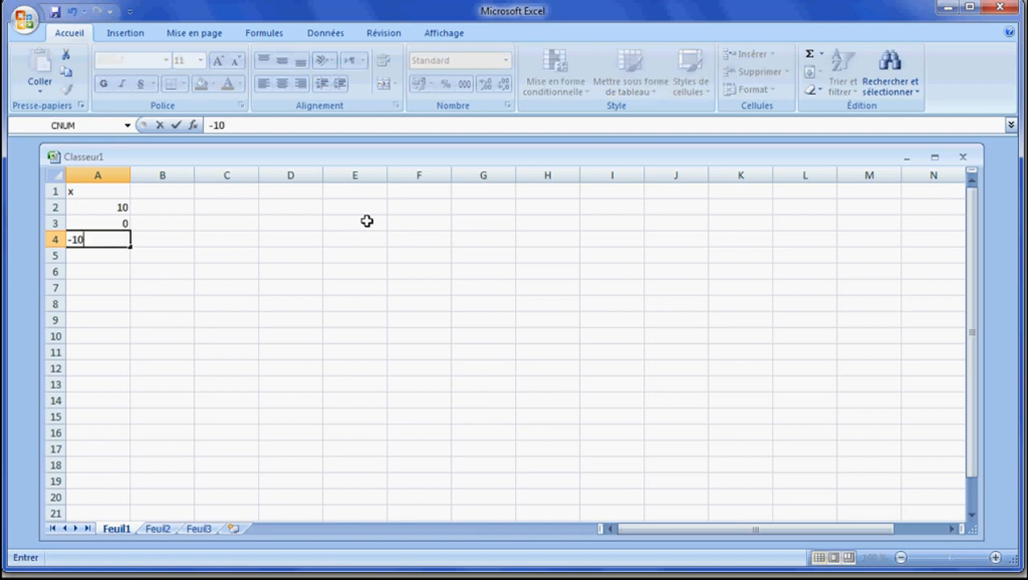
pyautogui.press('Right')
# - Enter the column header "nature de x" in cell B1
pyautogui.press('Up')
pyautogui.press('Up')
pyautogui.press('Up')
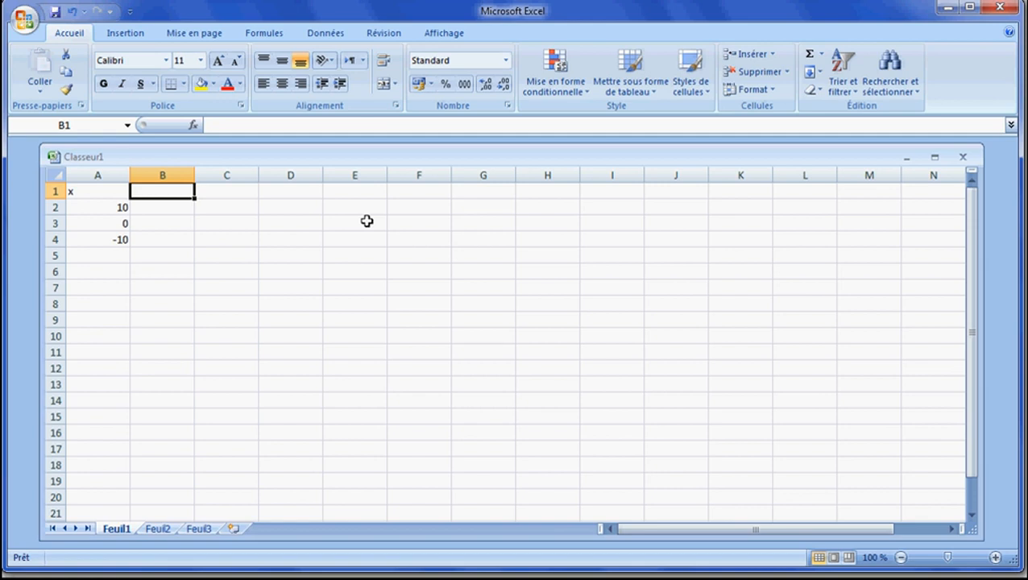
pyautogui.write('natu')
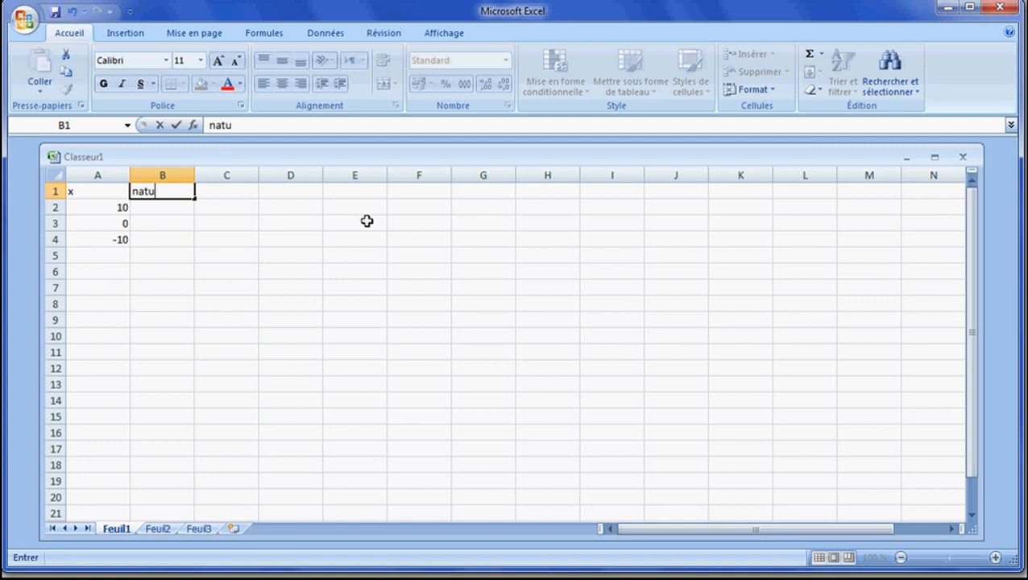
pyautogui.write('re de x')
pyautogui.press('Return')
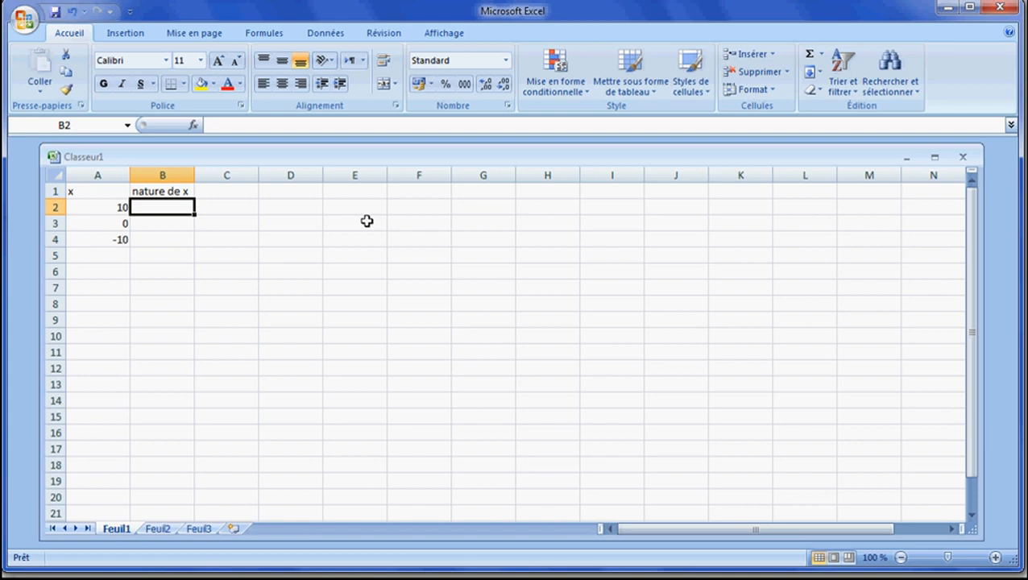
# - Start a SI formula in B2 that tests A2>0 and returns "Positif" when true
pyautogui.write('=')
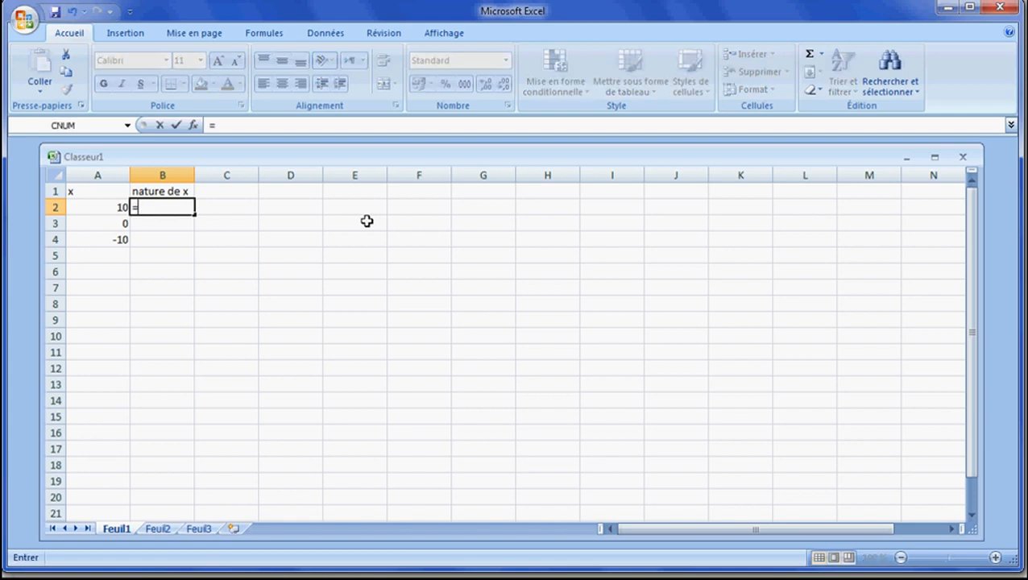
pyautogui.write('s')
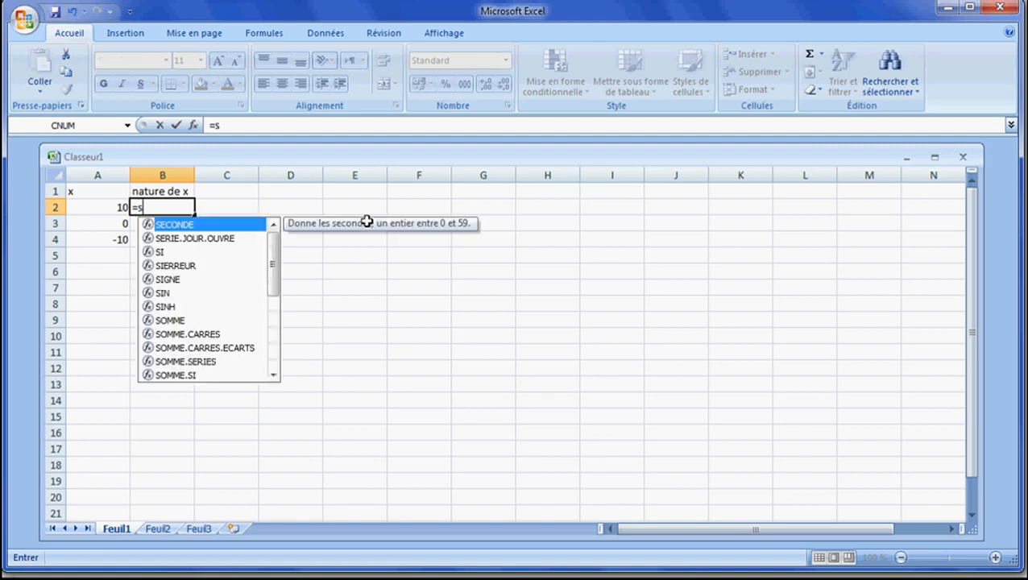
pyautogui.write('i(')
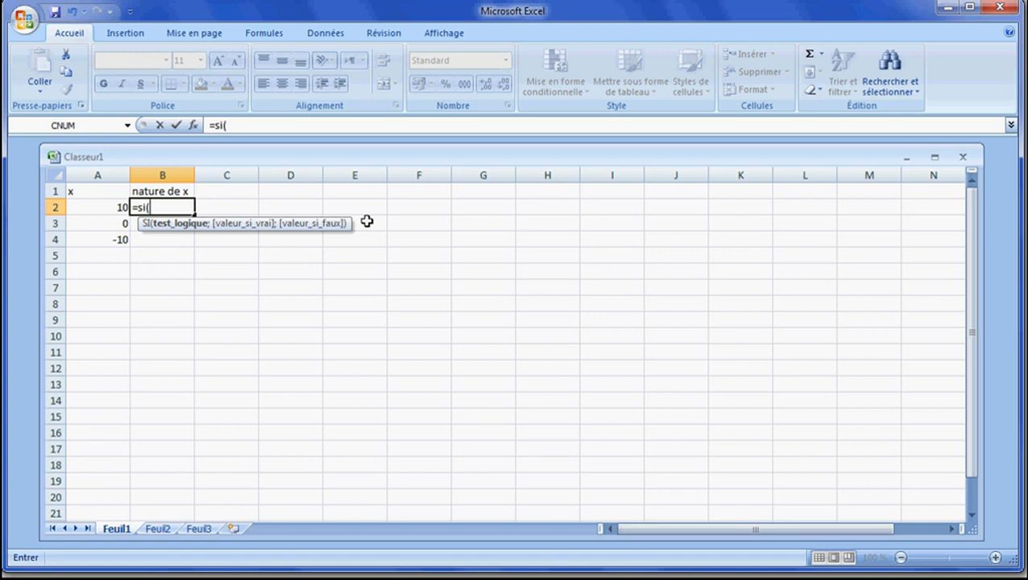
pyautogui.click(102, 207)
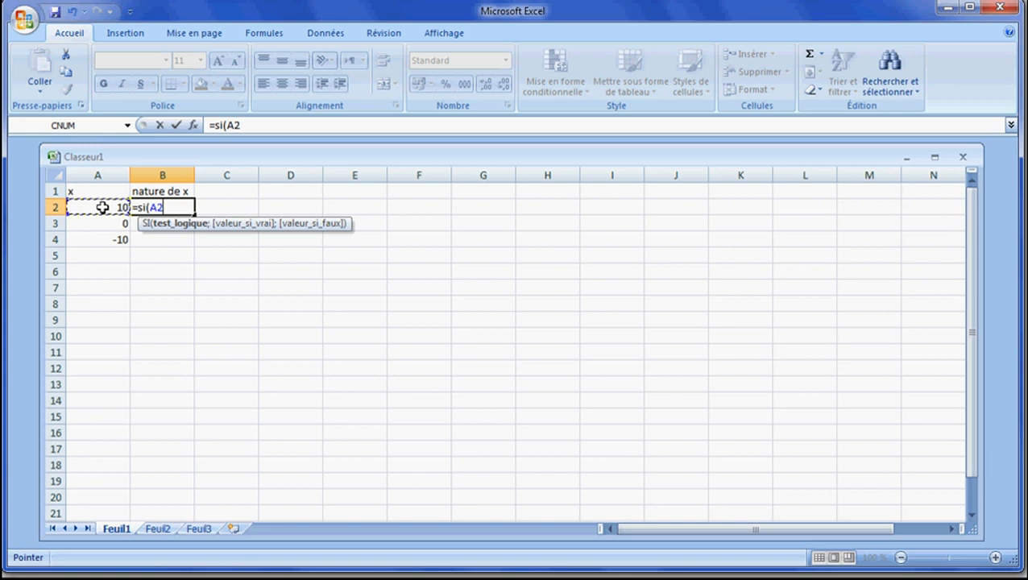
pyautogui.write('=')
pyautogui.press('BackSpace')
pyautogui.press('alt')
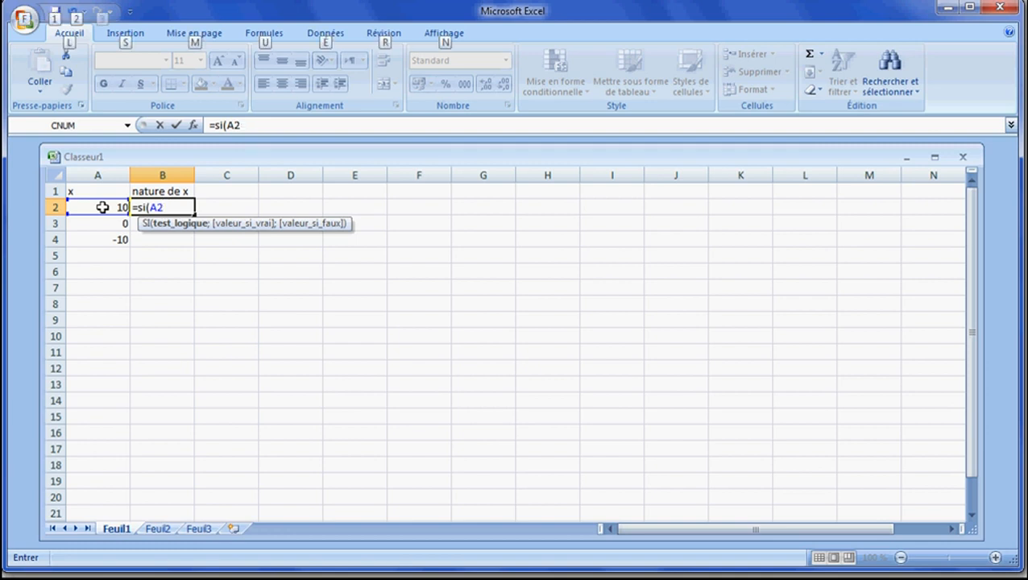
pyautogui.press('alt')
pyautogui.write('>')
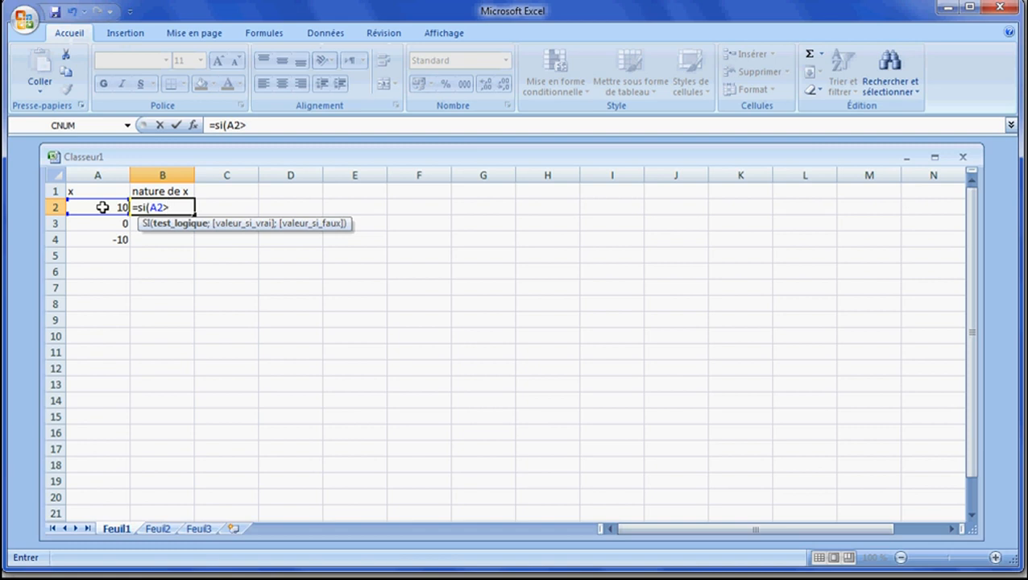
pyautogui.write('0,')
pyautogui.press('BackSpace')
pyautogui.write(';')
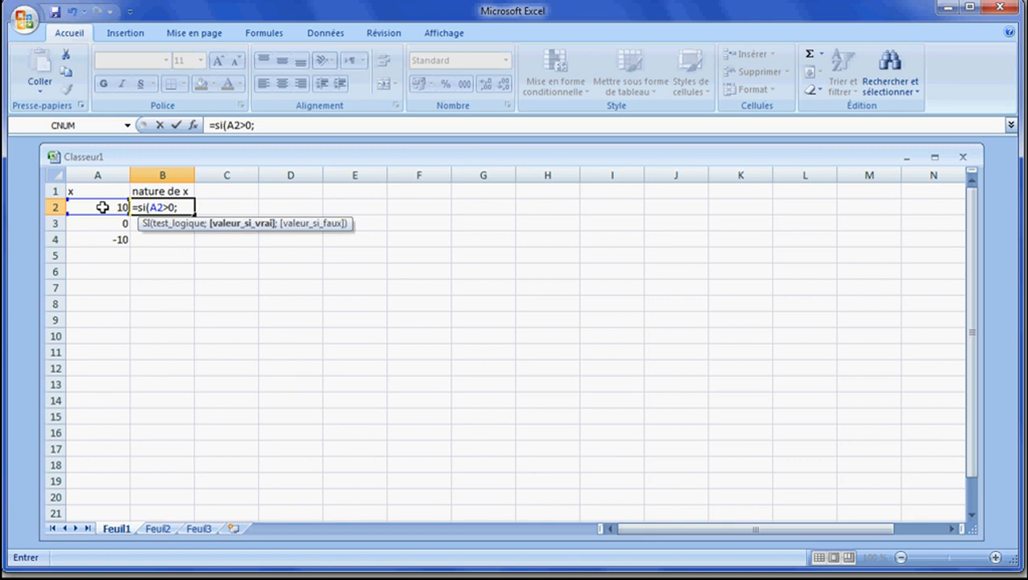
pyautogui.write('"Positif";')
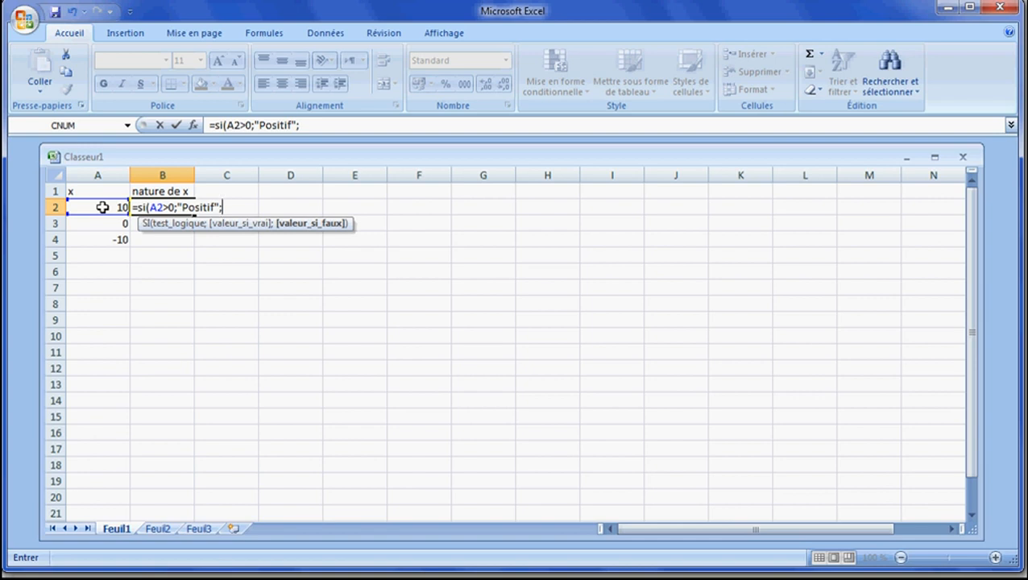
# - Complete the B2 formula with a nested SI testing A2<0 that returns "Négatif" when true and "nul" otherwise
pyautogui.write('si')
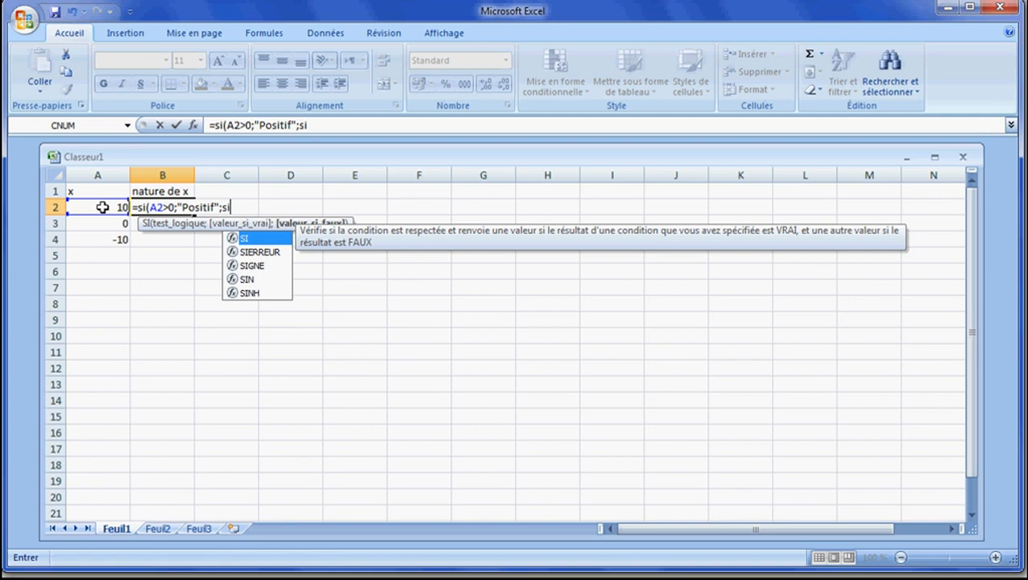
pyautogui.write('(')
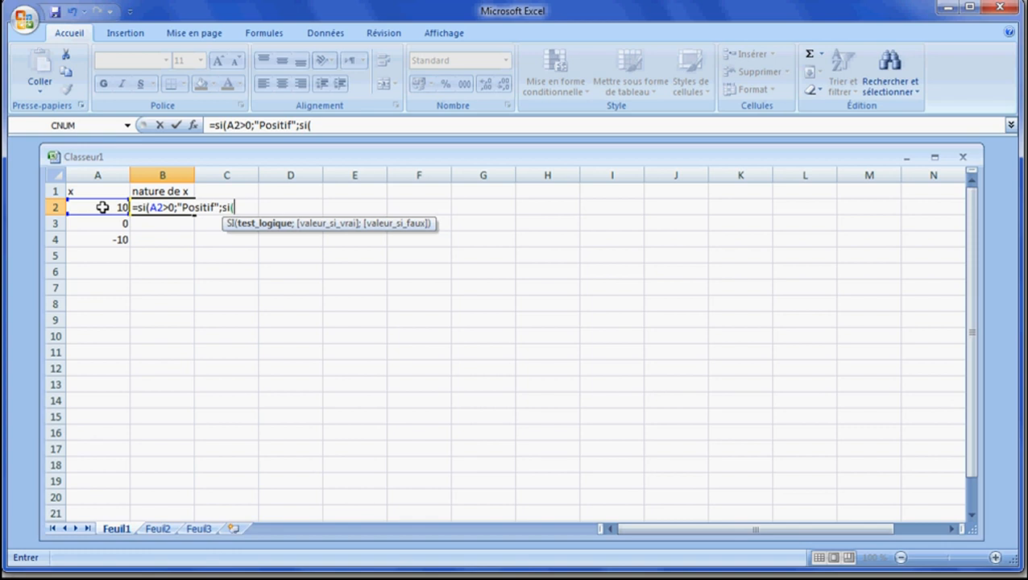
pyautogui.write('a')
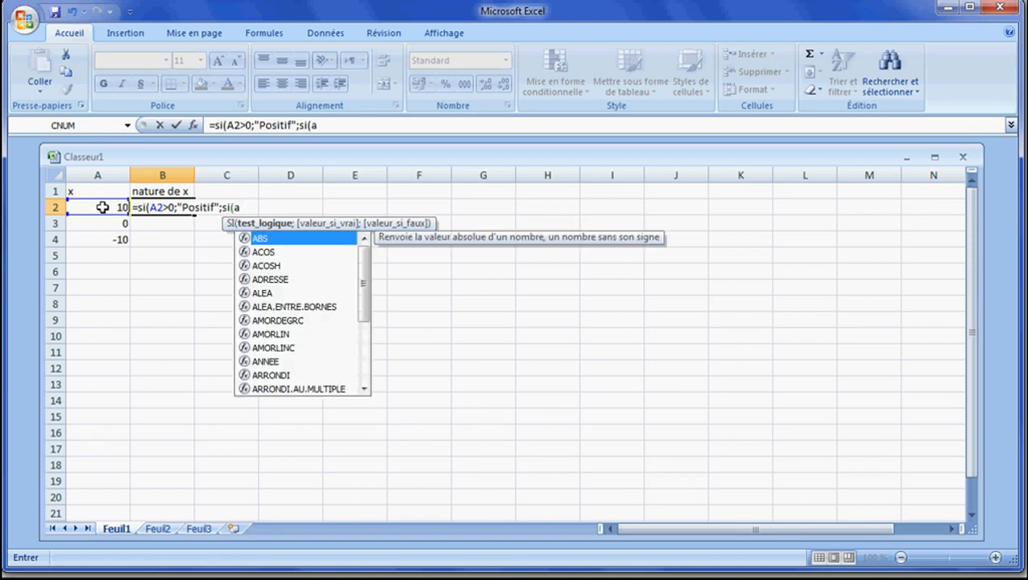
pyautogui.write('2')
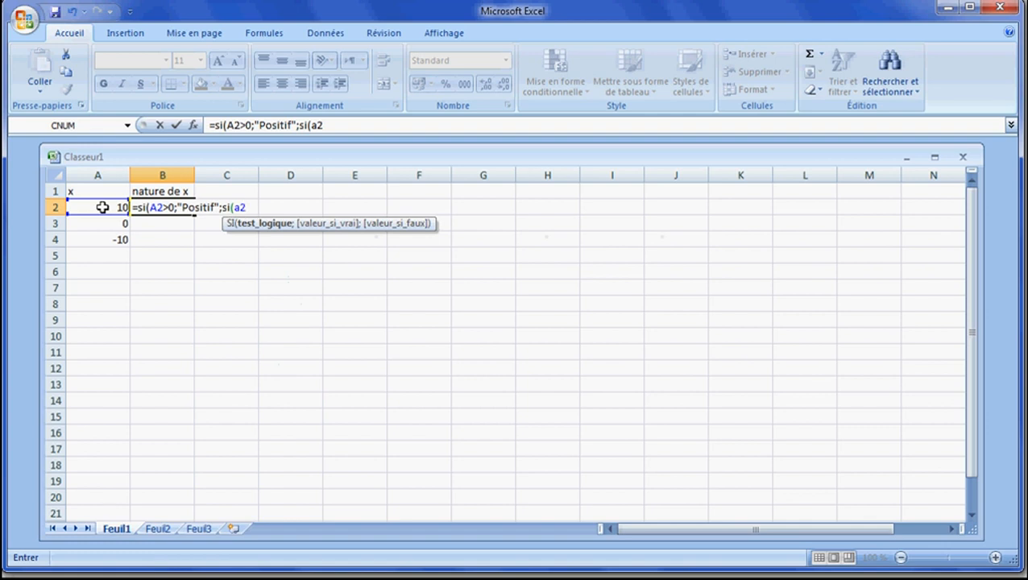
pyautogui.write('<0;')
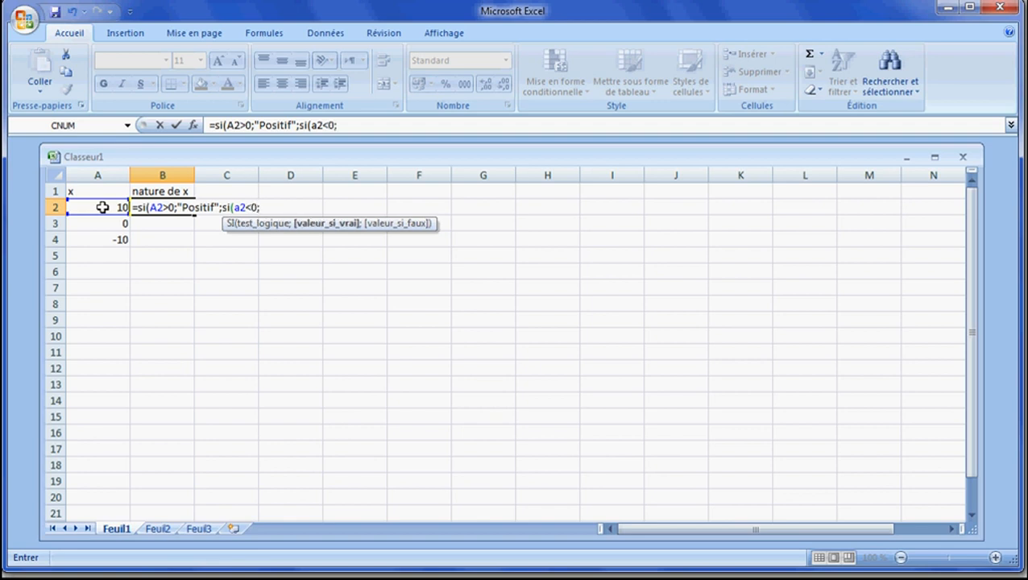
pyautogui.write('"Négatif"')
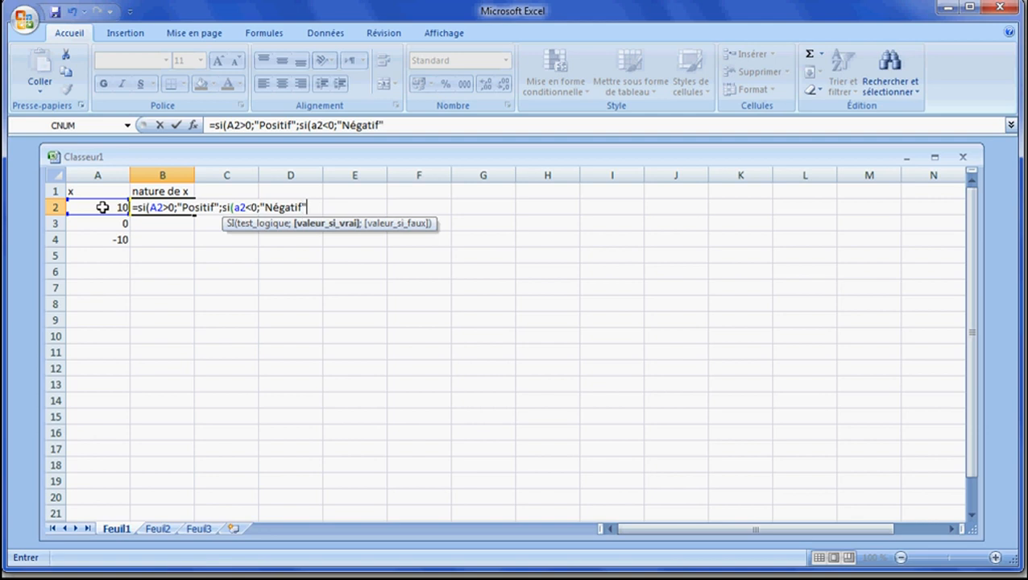
pyautogui.write(';')
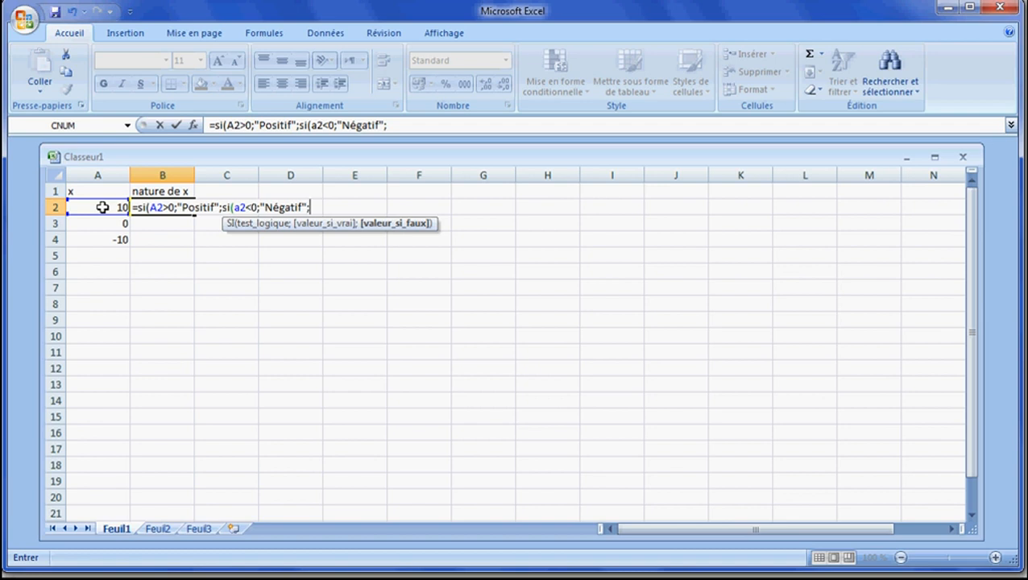
pyautogui.write('"nul")')
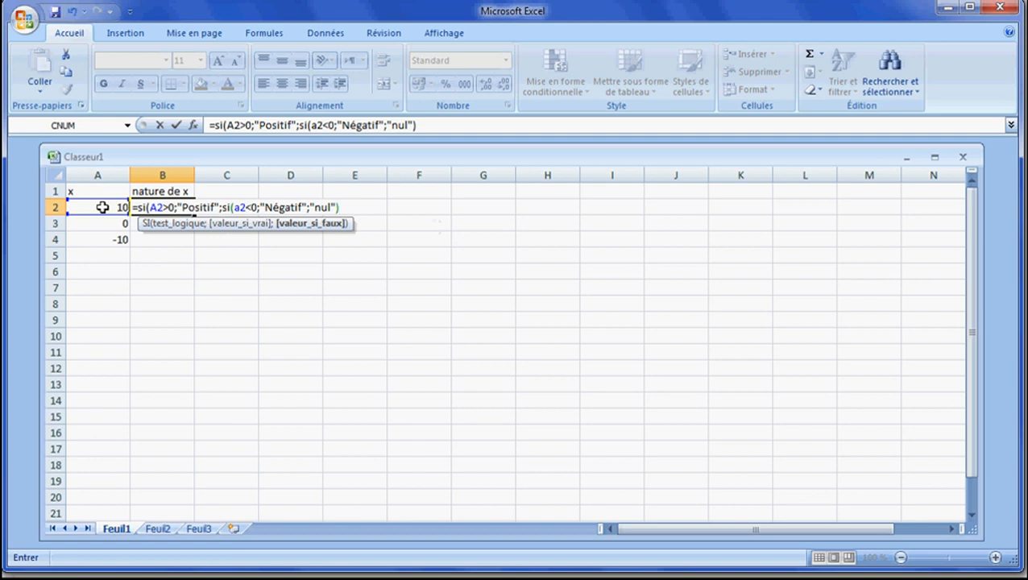
pyautogui.write(')')
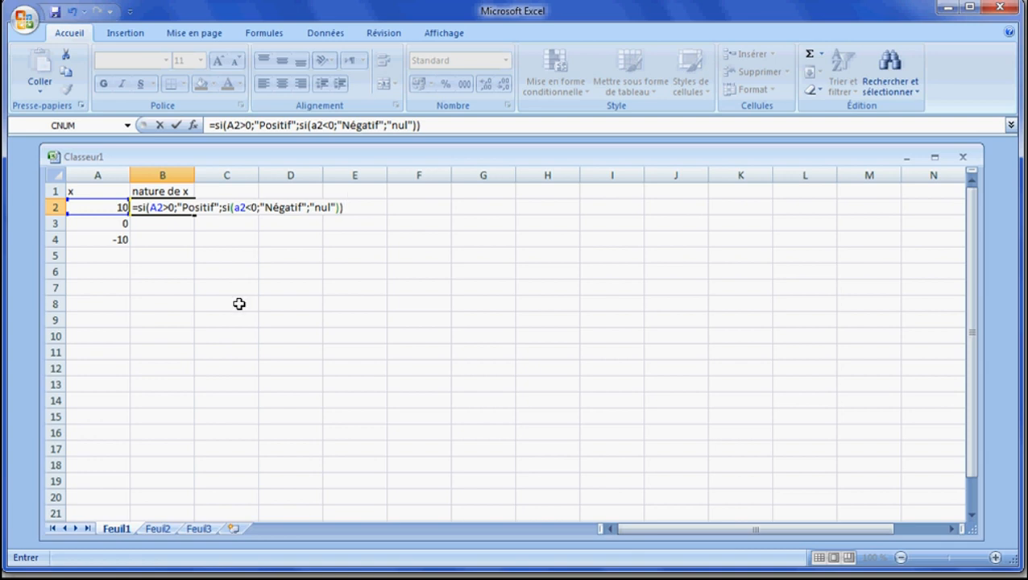
pyautogui.press('Return')
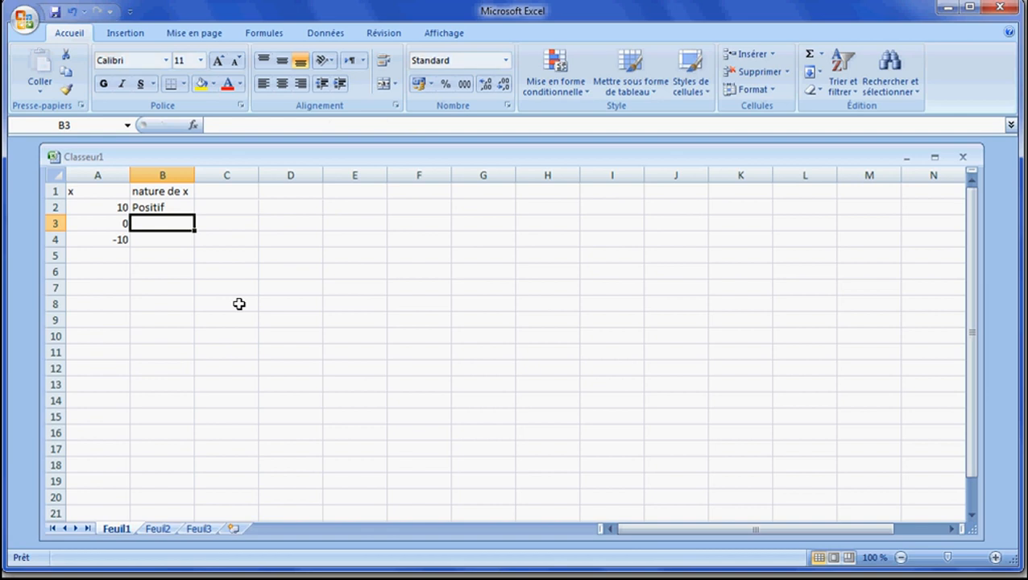
# - Fill the nested SI formula from B2 down through B4
pyautogui.click(185, 207)
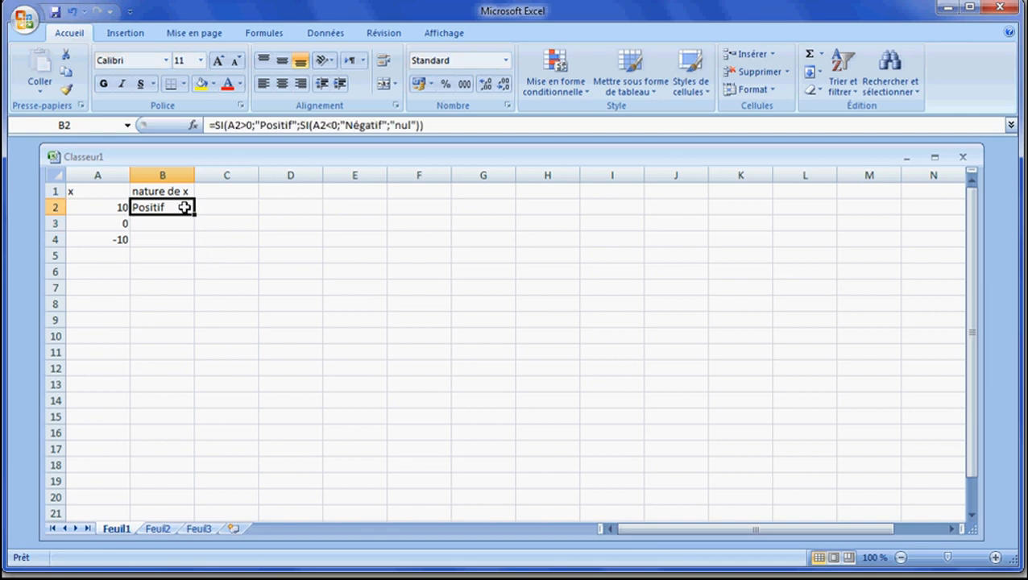
pyautogui.moveTo(193, 214); pyautogui.dragTo(194, 243)
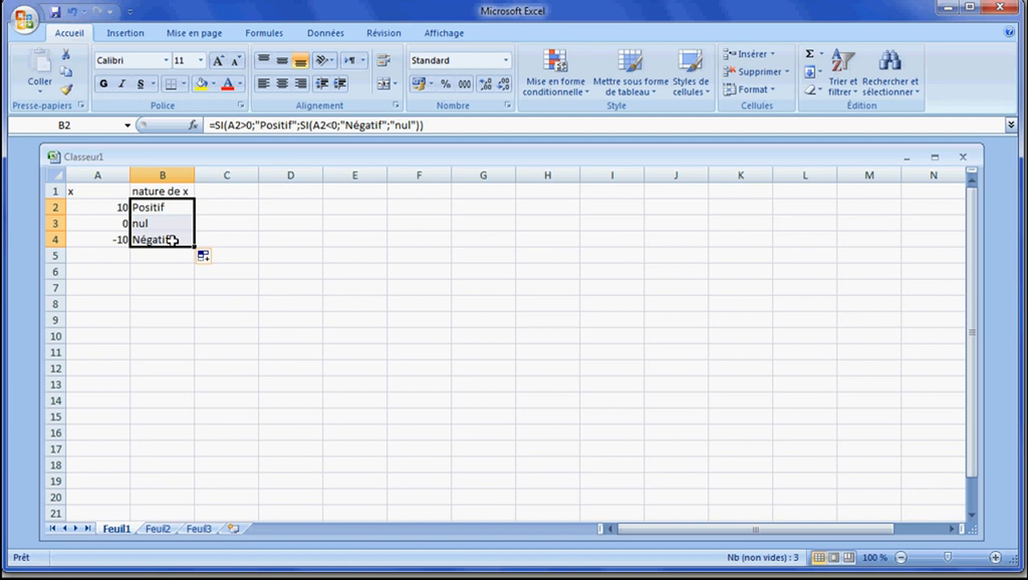
# - Enter the column header 1/x in cell C1
pyautogui.click(240, 194)
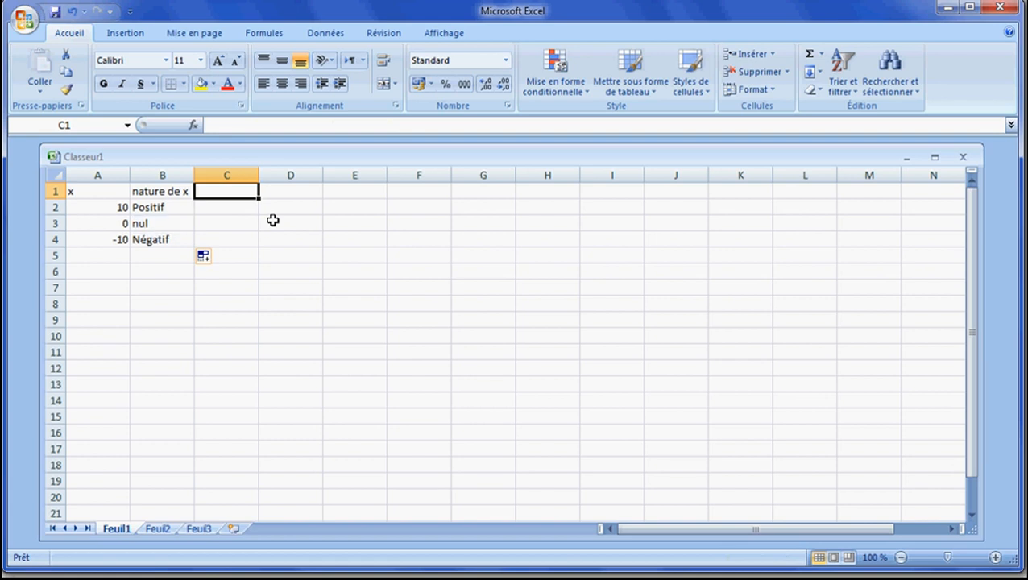
pyautogui.write('1/')
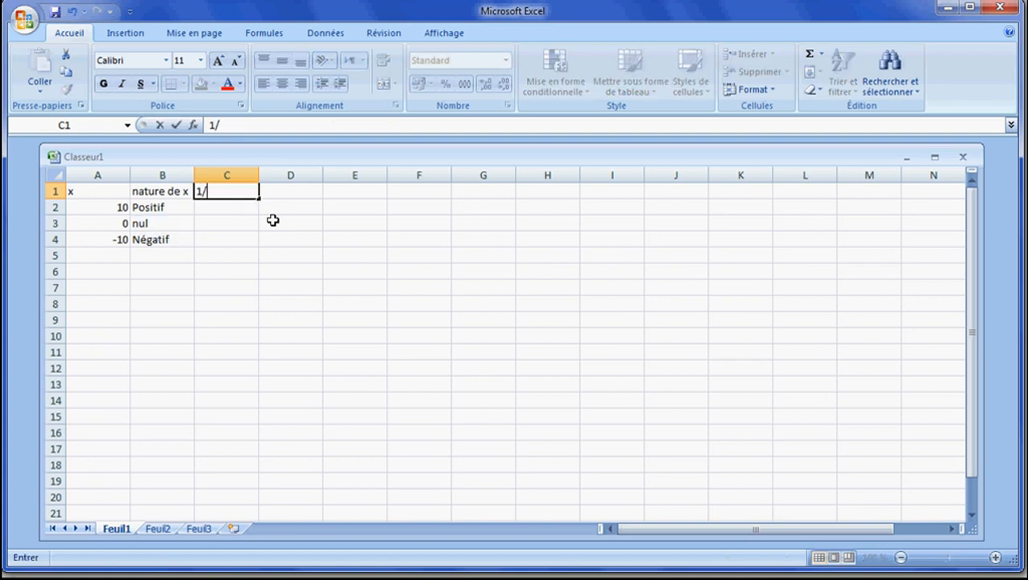
pyautogui.write('x')
pyautogui.press('Return')
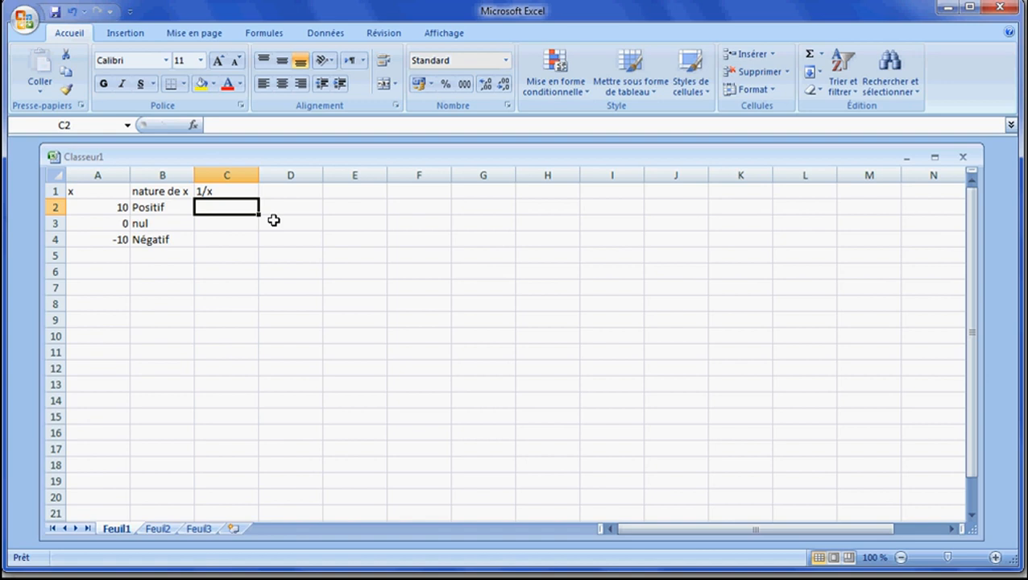
# - Enter the formula =1/A2 in cell C2 and fill it down through C4
pyautogui.write('=')
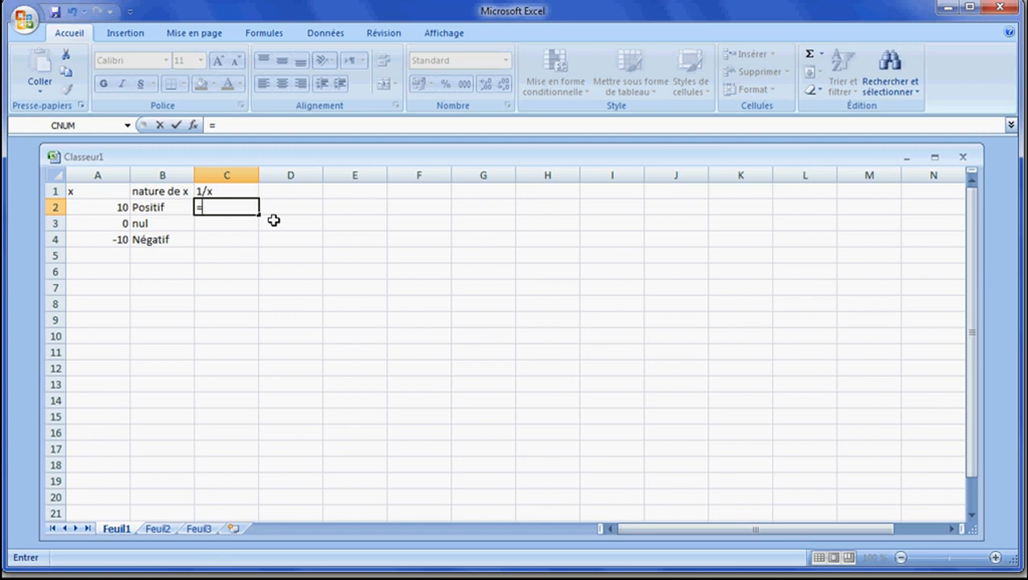
pyautogui.write('1/a2')
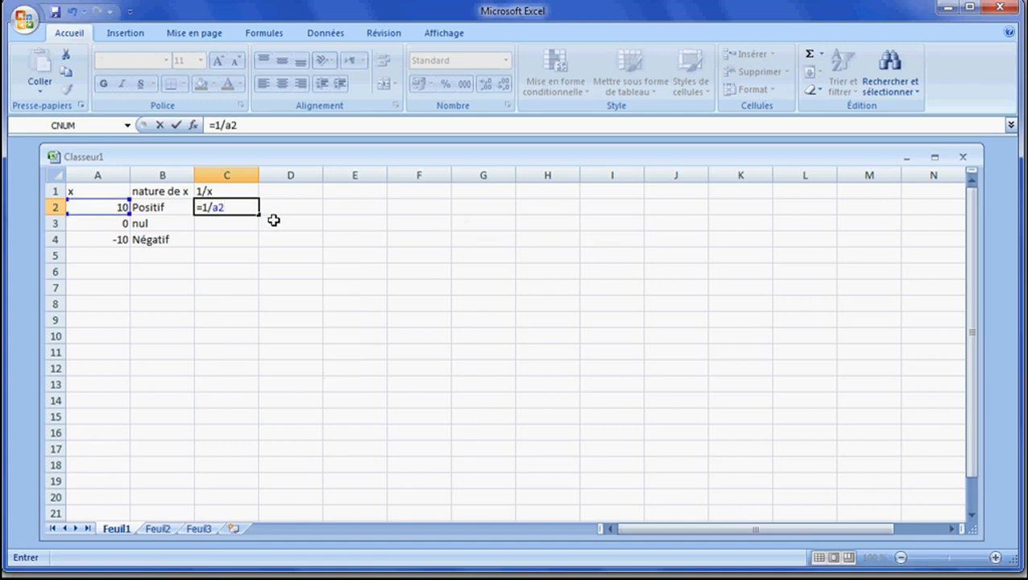
pyautogui.press('Return')
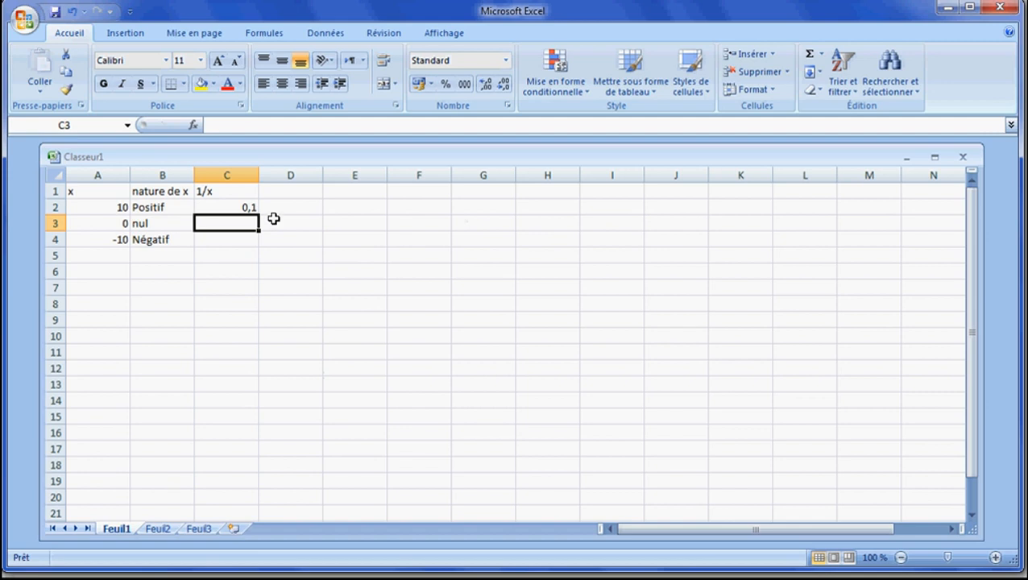
pyautogui.click(249, 208)
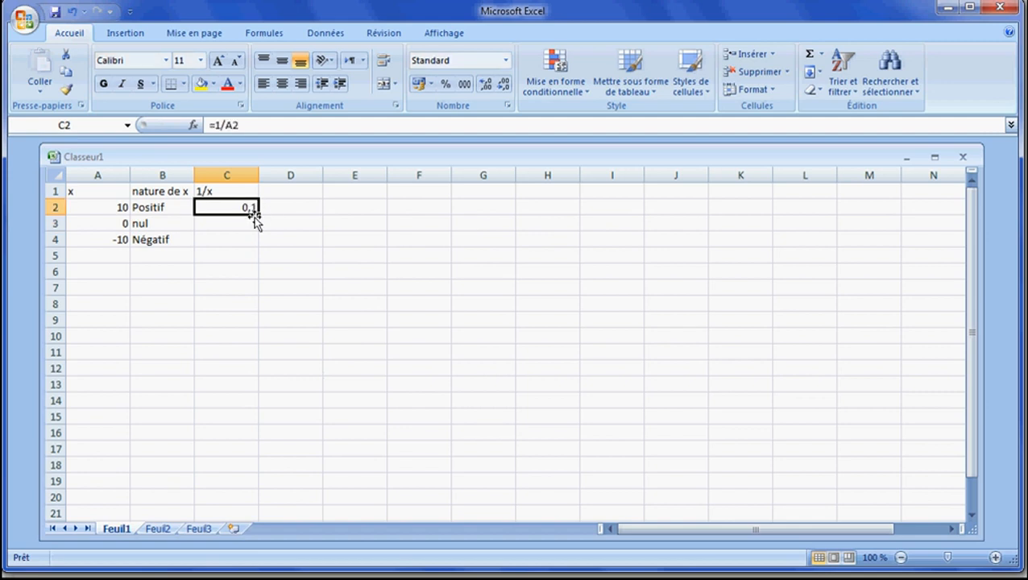
pyautogui.moveTo(257, 212); pyautogui.dragTo(258, 249)
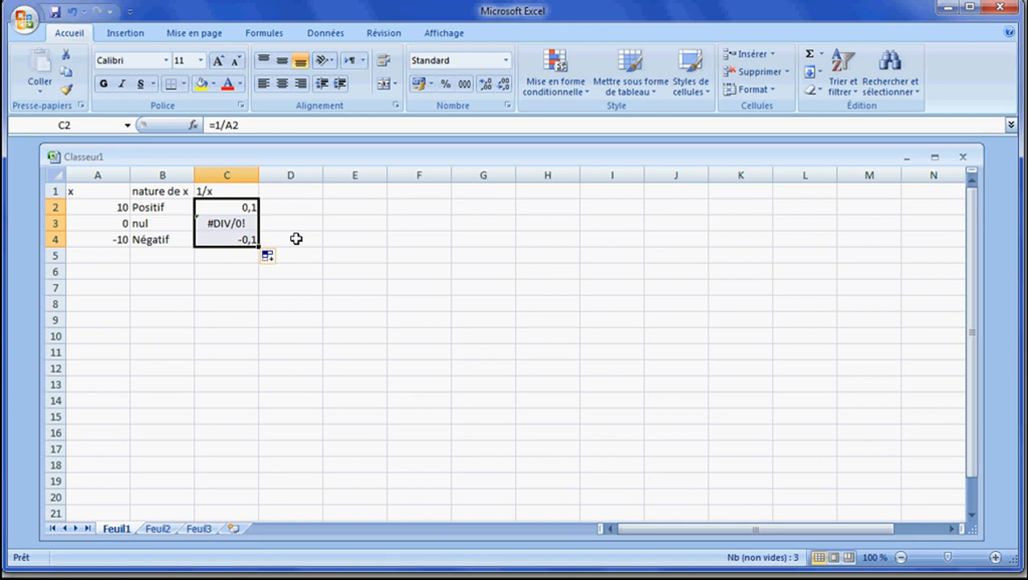
# - Begin wrapping the 1/A2 formula in C2 in a SI function that tests A2=0
pyautogui.click(215, 125)
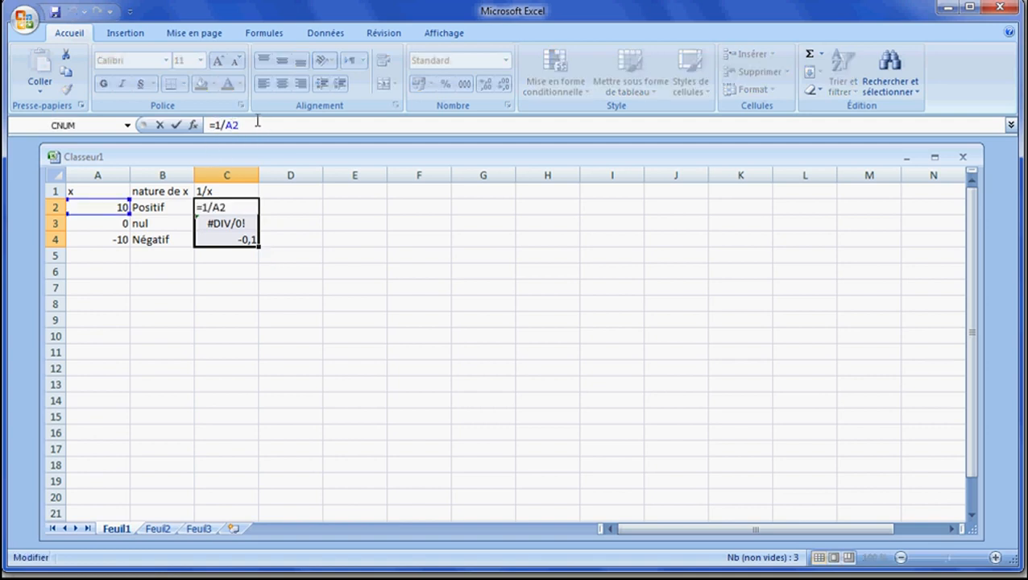
pyautogui.hotkey('ctrl', 'Return')
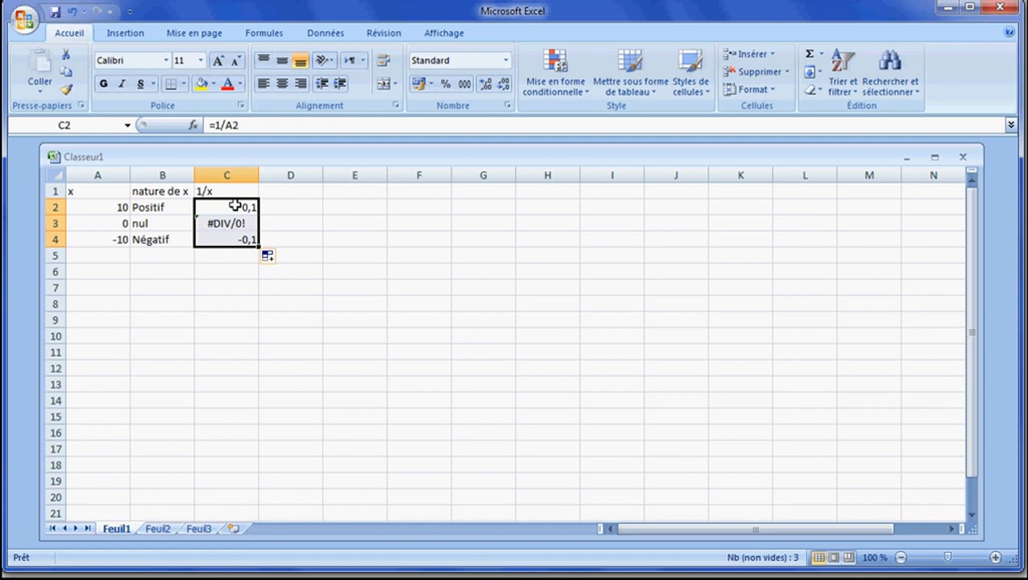
pyautogui.click(234, 205)
pyautogui.click(215, 125)
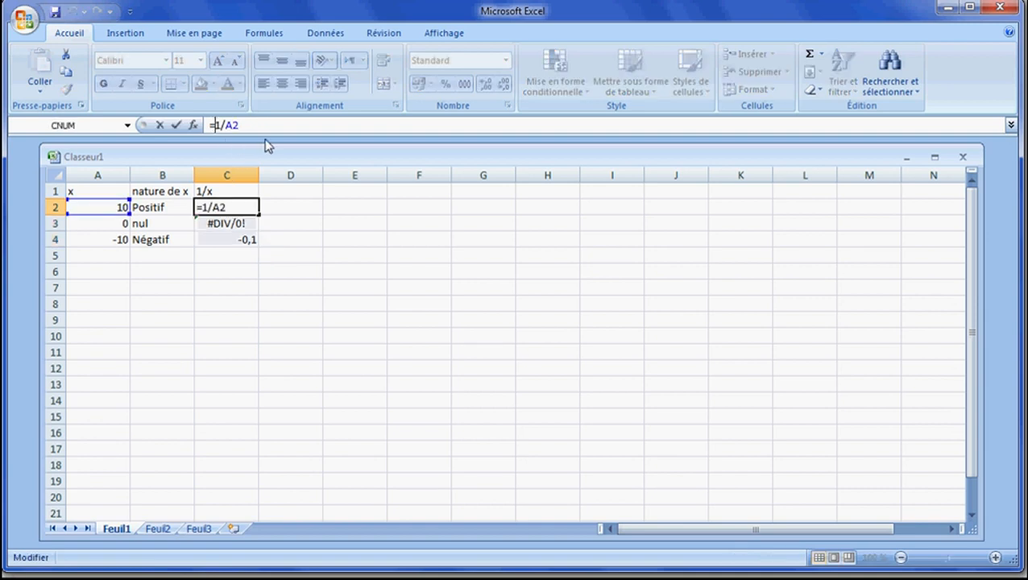
pyautogui.write('si(')
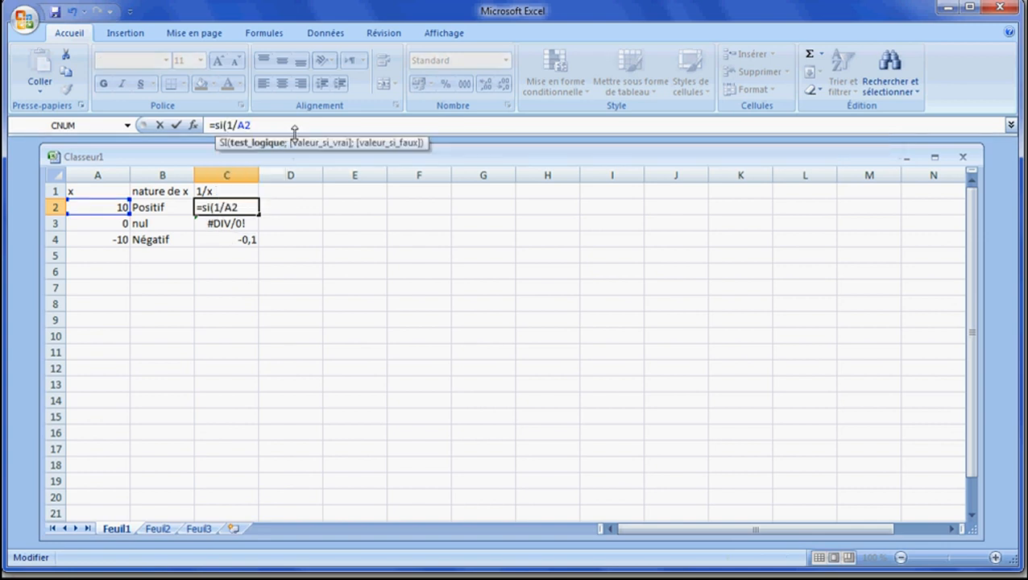
pyautogui.write('a')
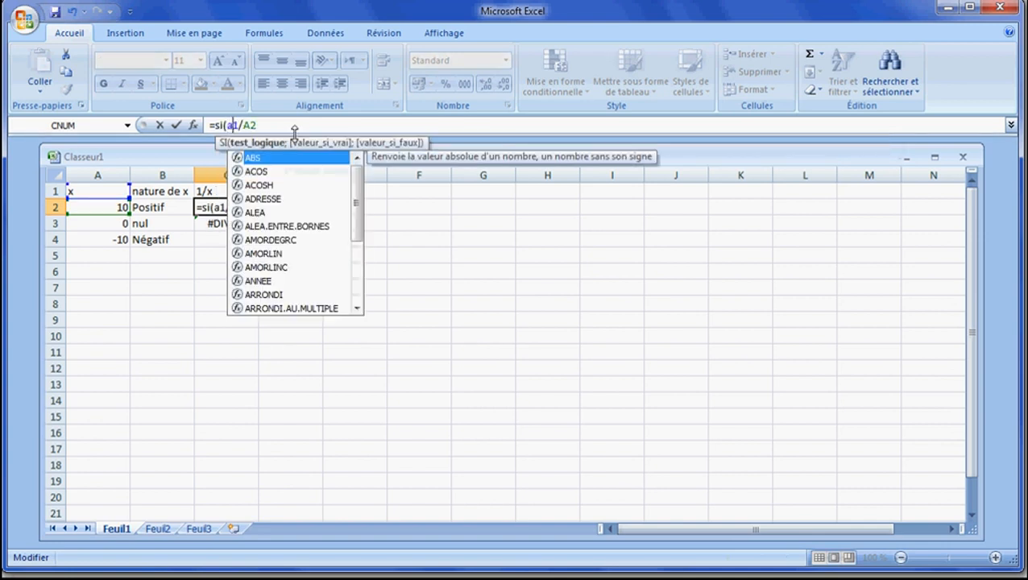
pyautogui.write('2=0')
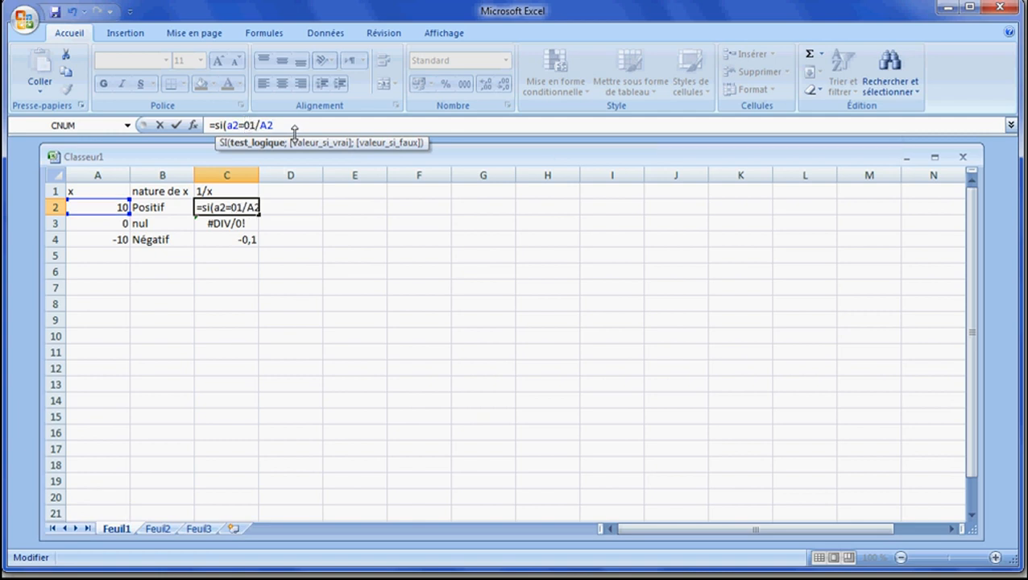
pyautogui.write(';')
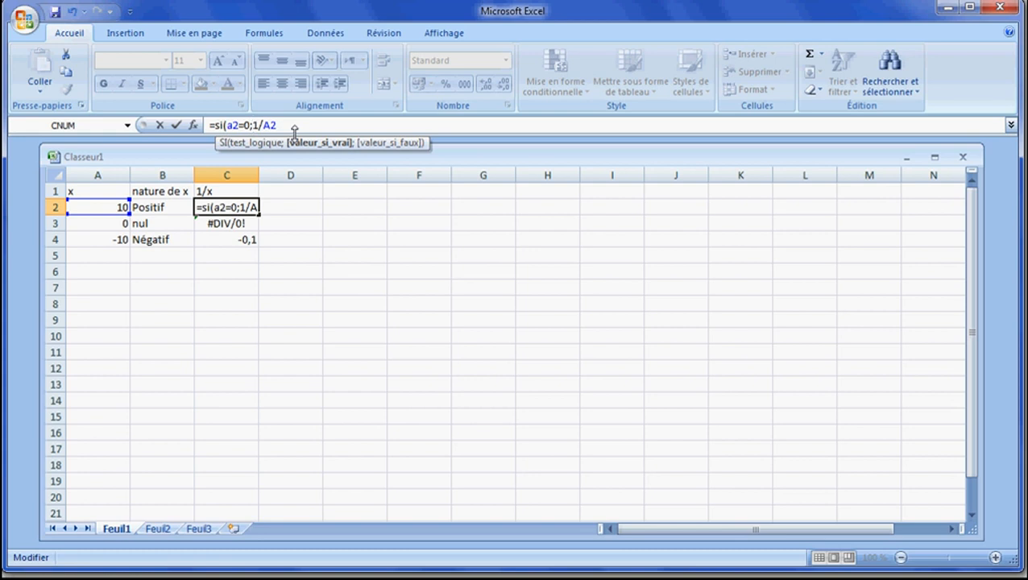
# - Complete the C2 SI formula so it returns "impossible de diviser par 0" when true and 1/A2 otherwise
pyautogui.write('"impossible de diviser par')
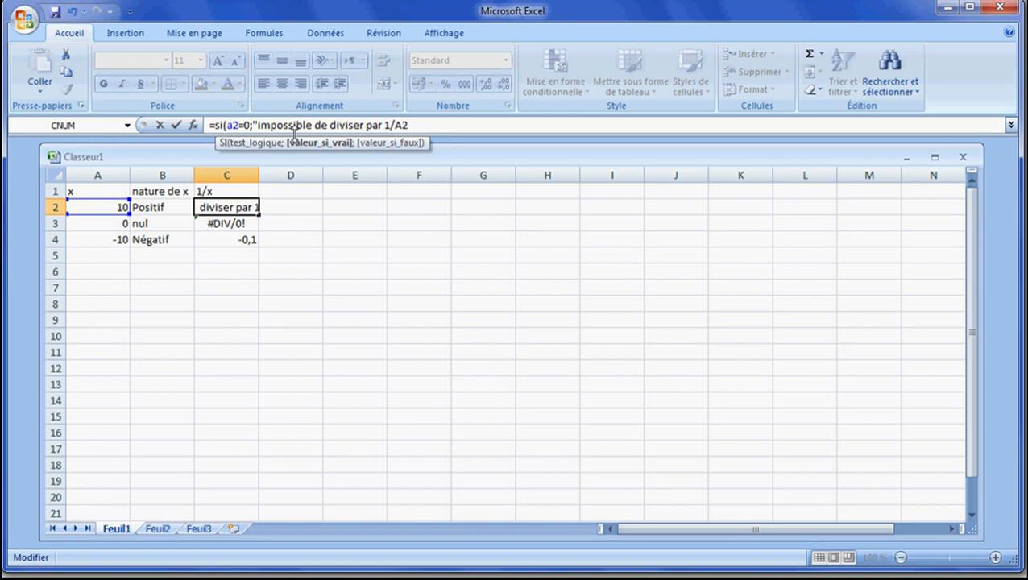
pyautogui.write(' 0')
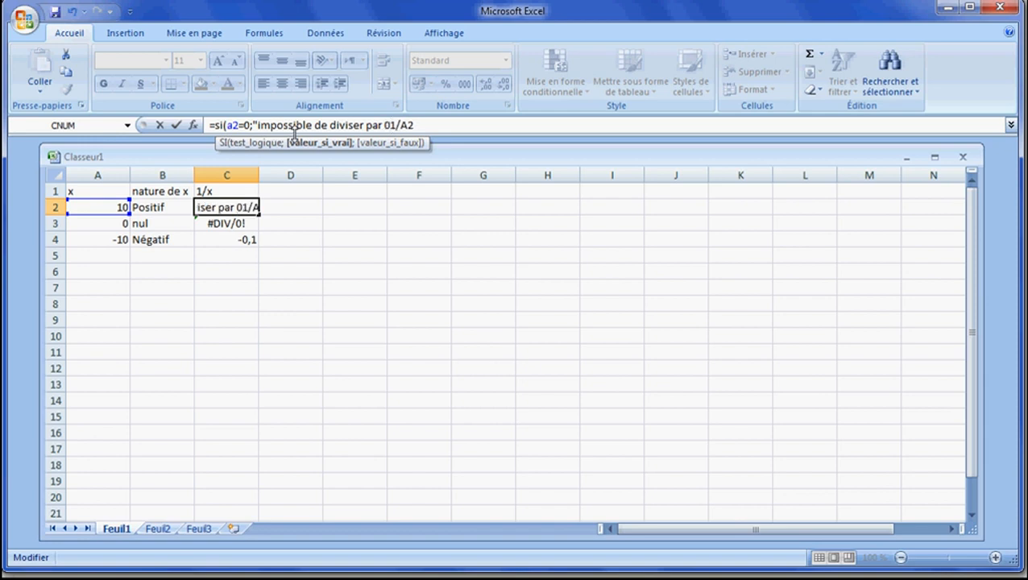
pyautogui.write('"')
pyautogui.write(';')
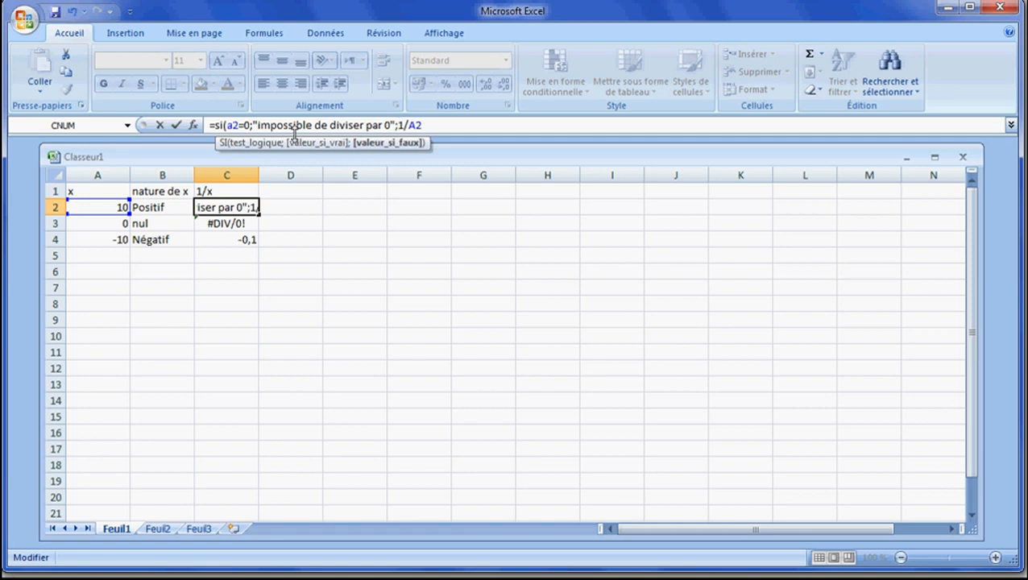
pyautogui.write('1/A2)')
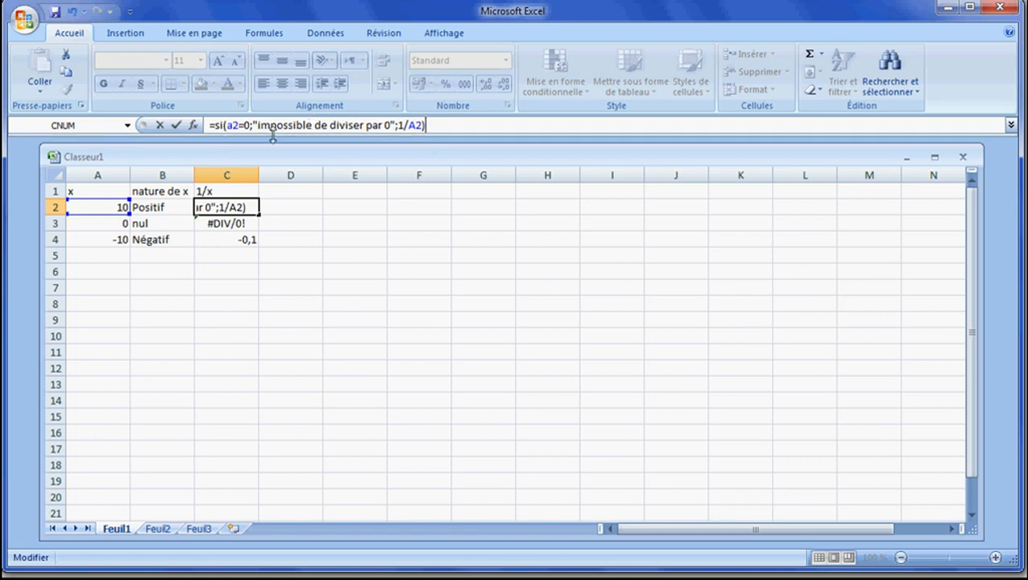
pyautogui.doubleClick(247, 125)
pyautogui.press('Return')
# - Fill the SI formula from C2 down through C4 and autofit the width of column C
pyautogui.press('Up')
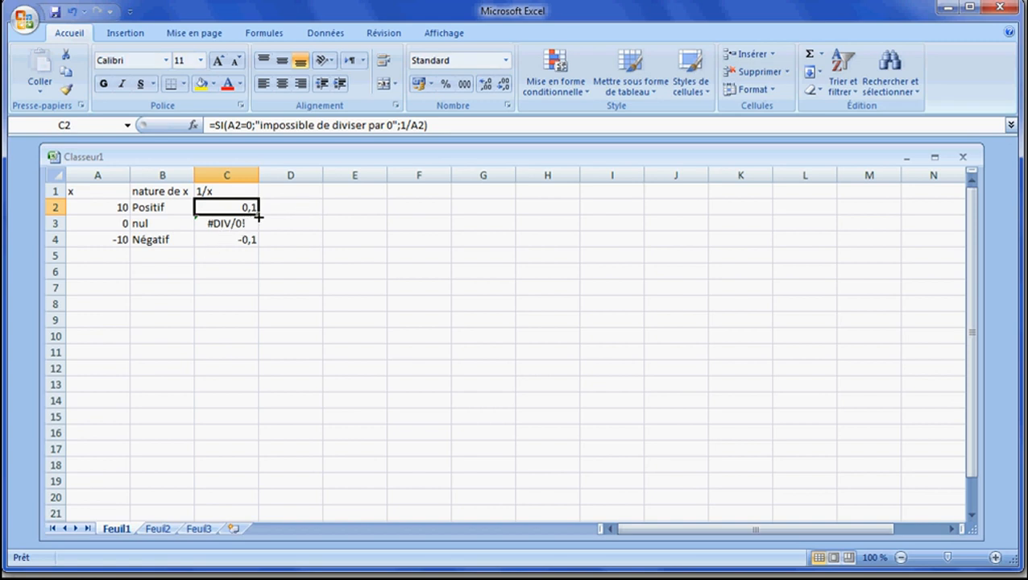
pyautogui.moveTo(258, 217); pyautogui.dragTo(252, 241)
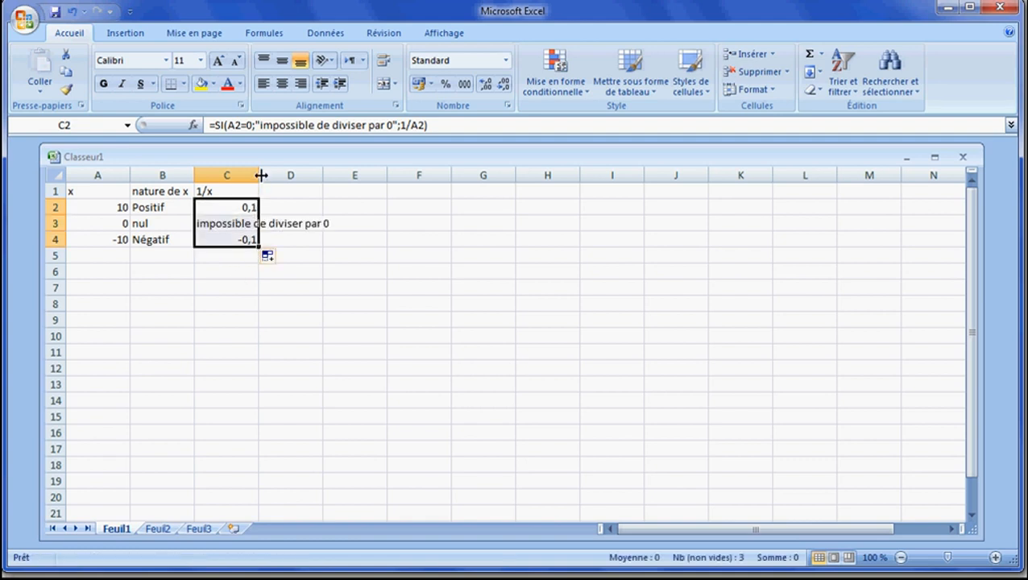
pyautogui.doubleClick(260, 175)
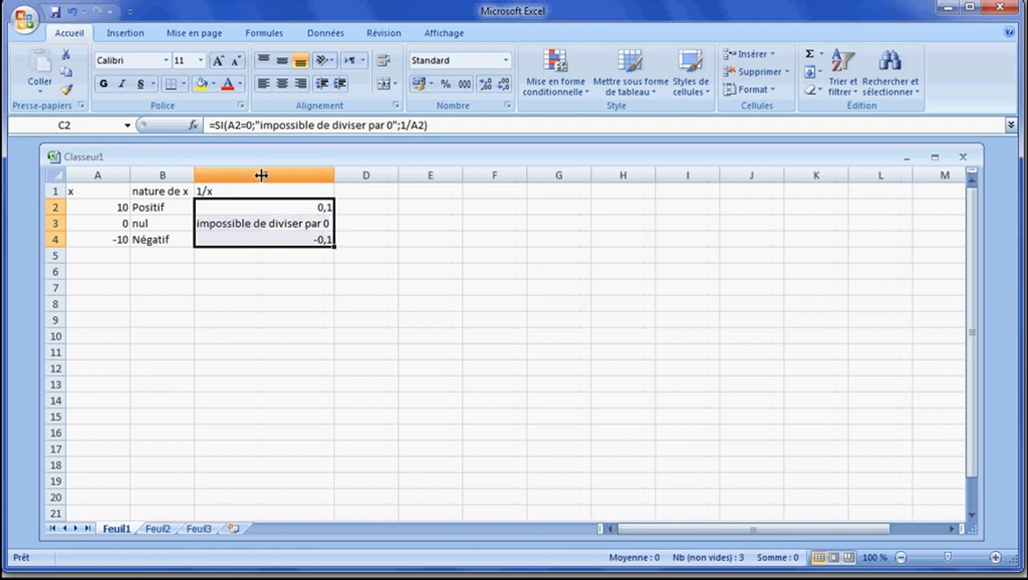
pyautogui.click(264, 227)
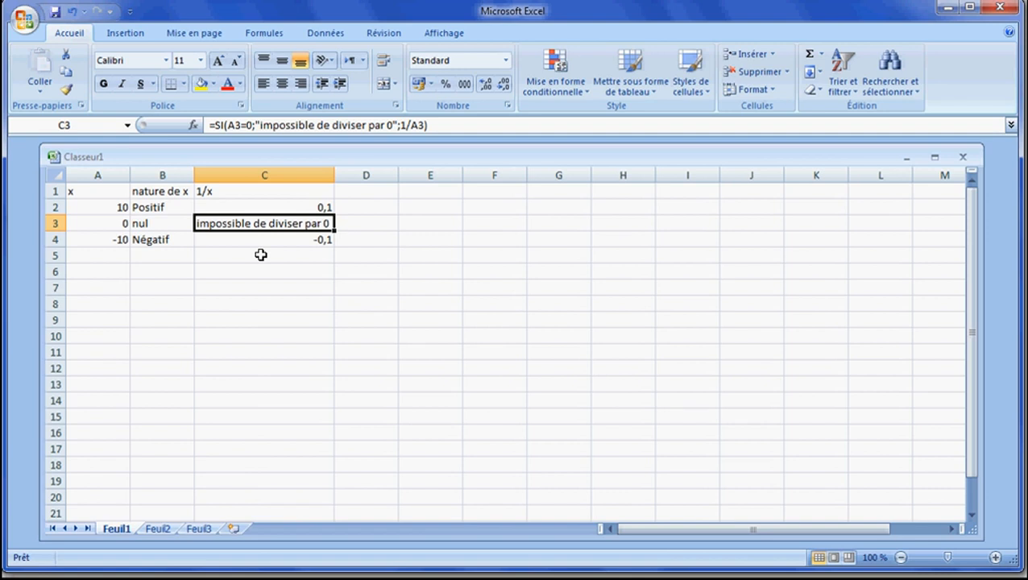
# - Enter the column header 1/x in cell D1
pyautogui.press('Right')
pyautogui.press('Up')
pyautogui.press('Up')
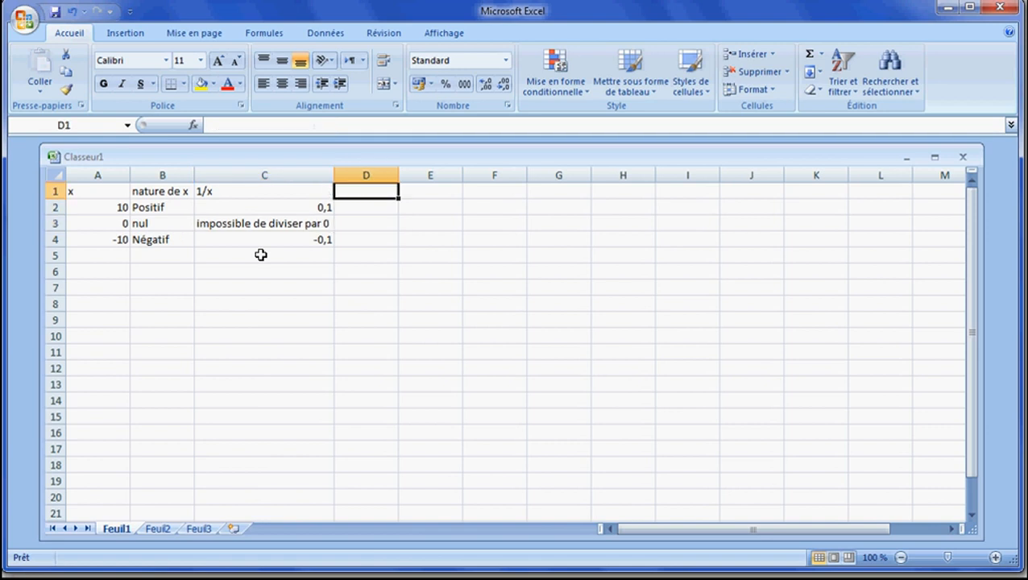
pyautogui.write('1/')
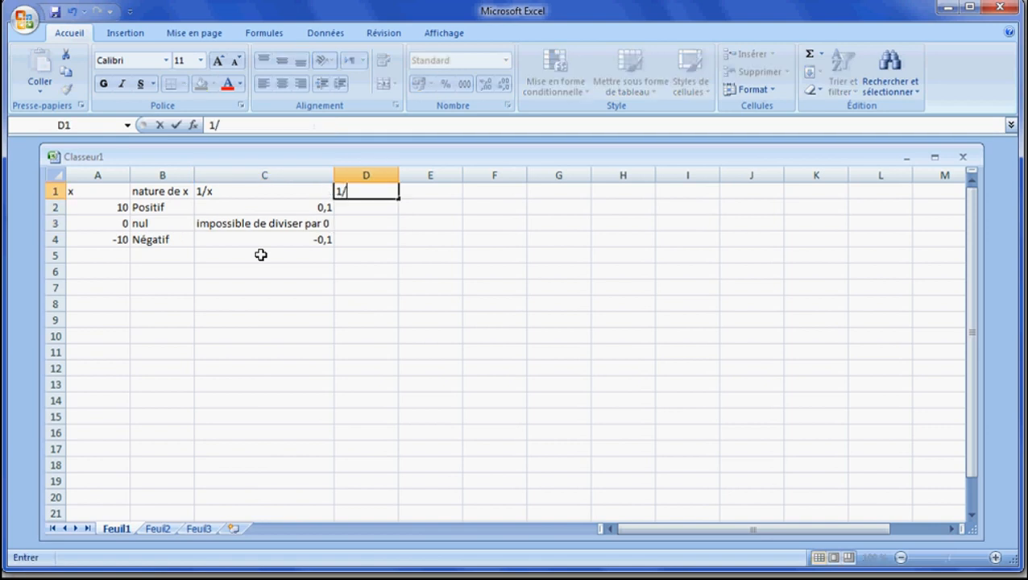
pyautogui.write('x')
pyautogui.press('Return')
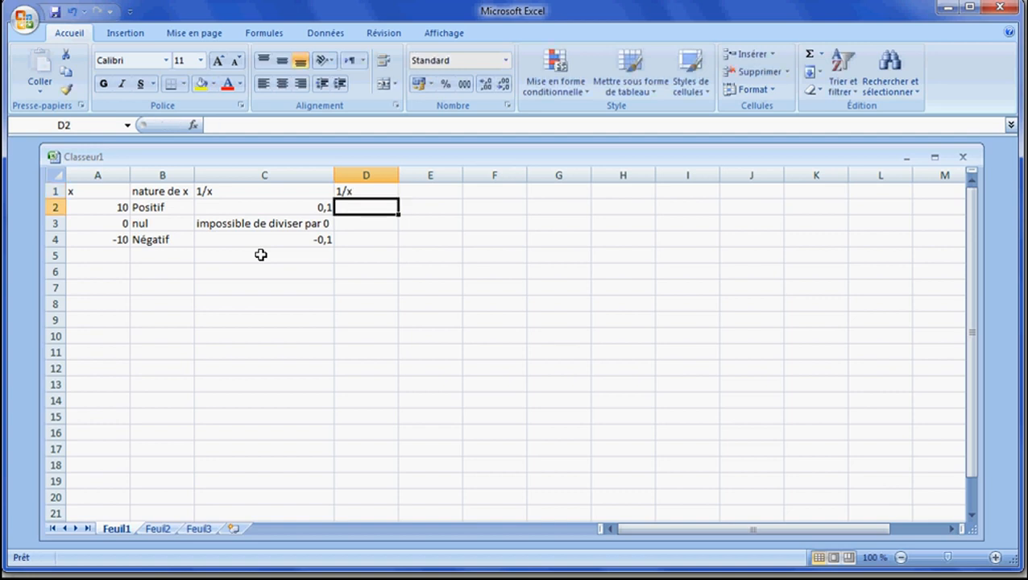
# - Start a SI formula in D2 that tests whether A2 differs from zero (a2<>0)
pyautogui.write('=')
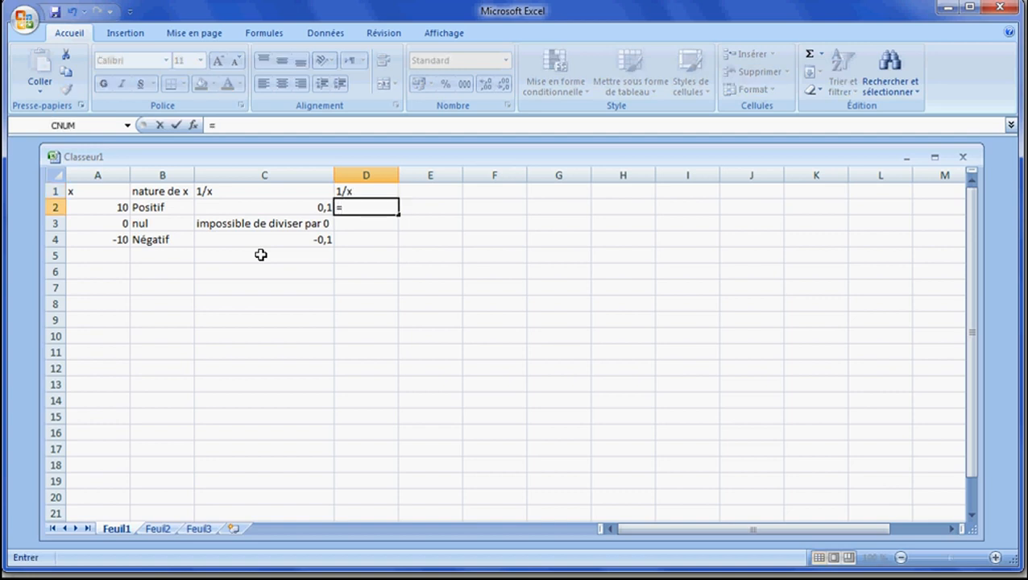
pyautogui.write('si')
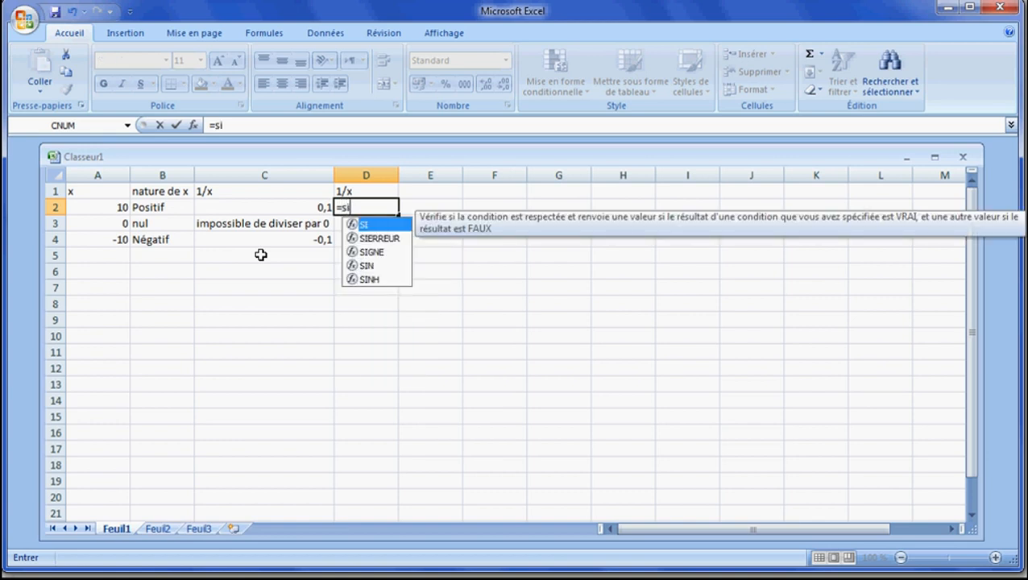
pyautogui.write('(')
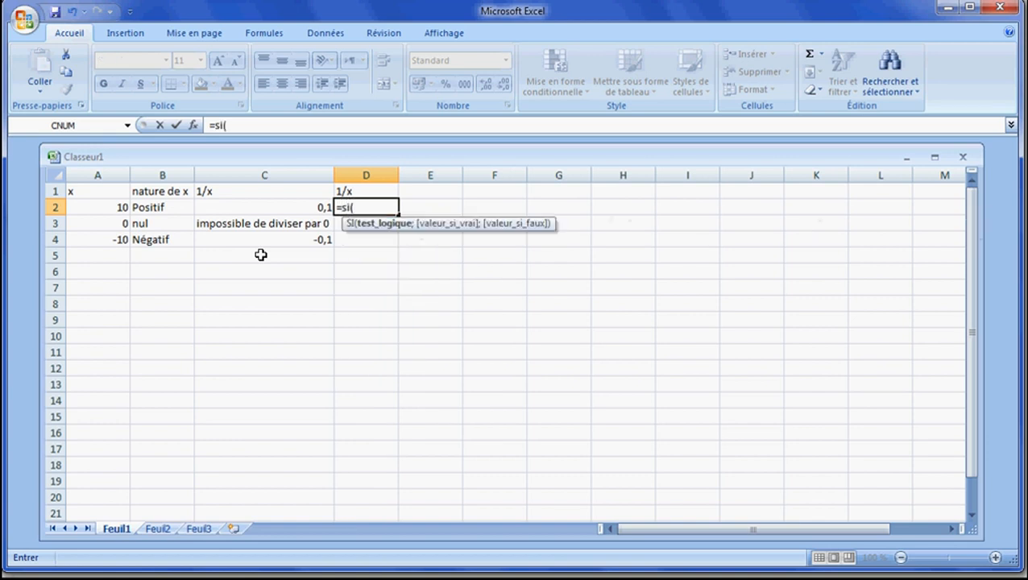
pyautogui.write('a')
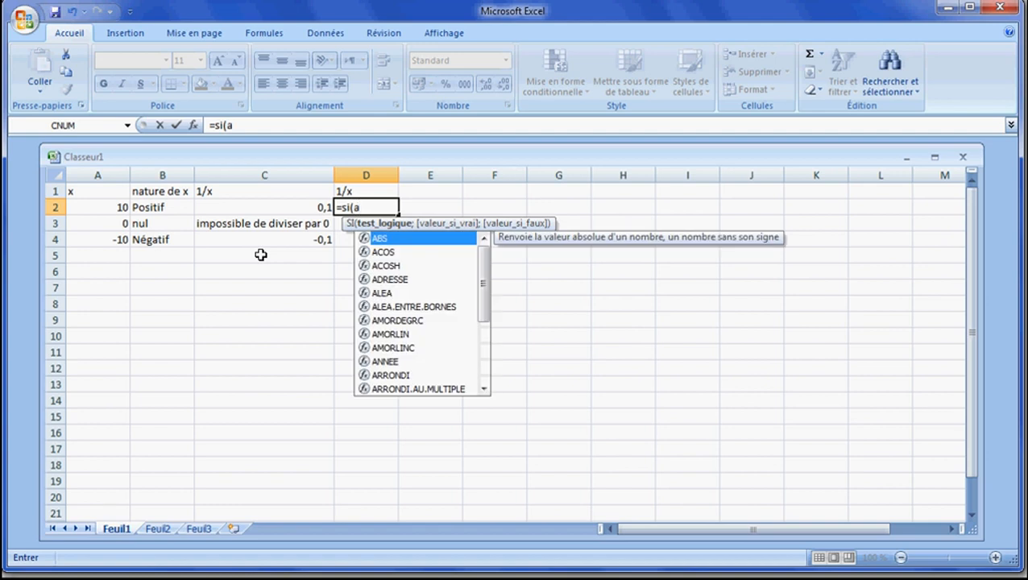
pyautogui.write('2')
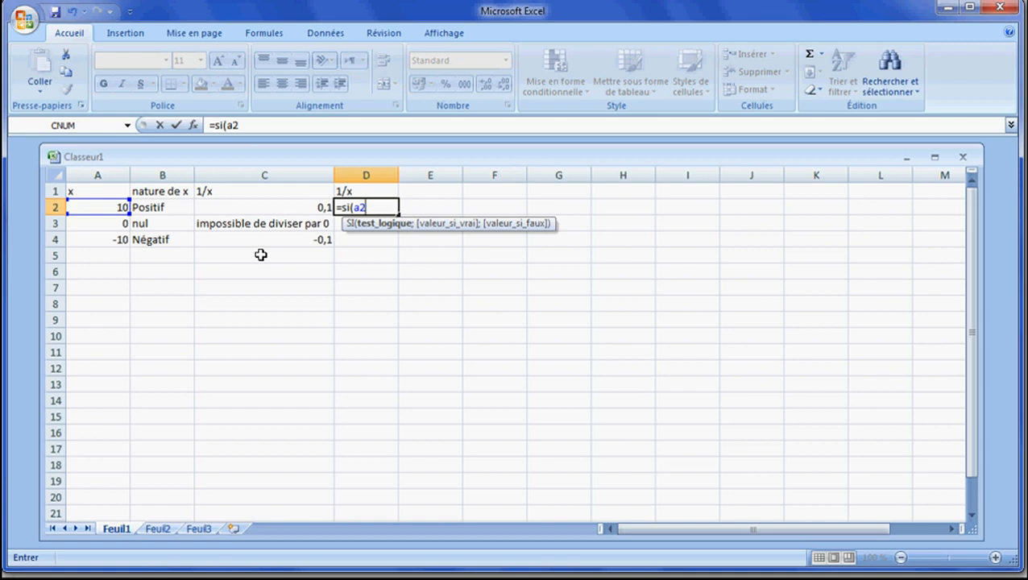
pyautogui.press('alt')
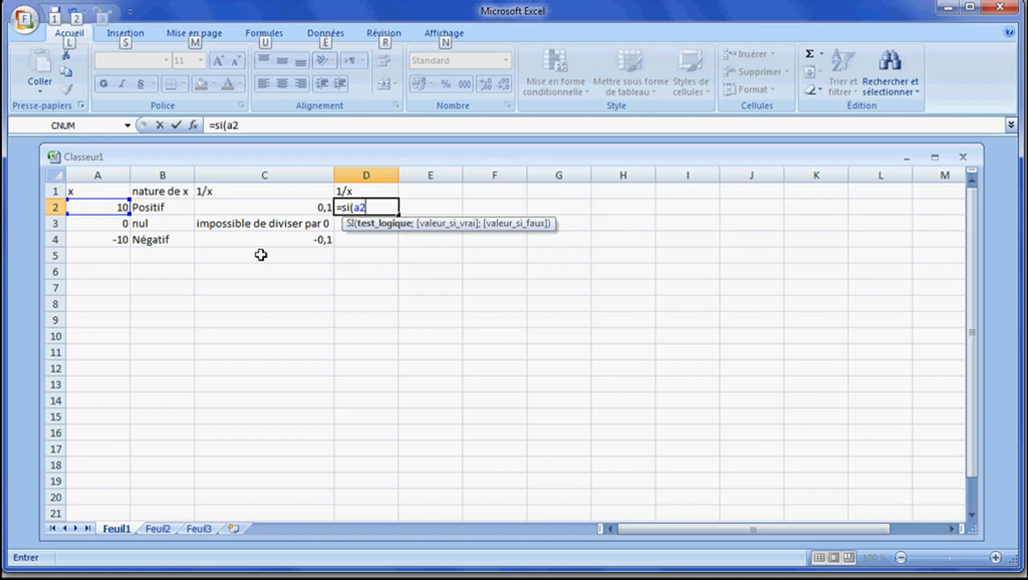
pyautogui.press('alt')
pyautogui.write('<')
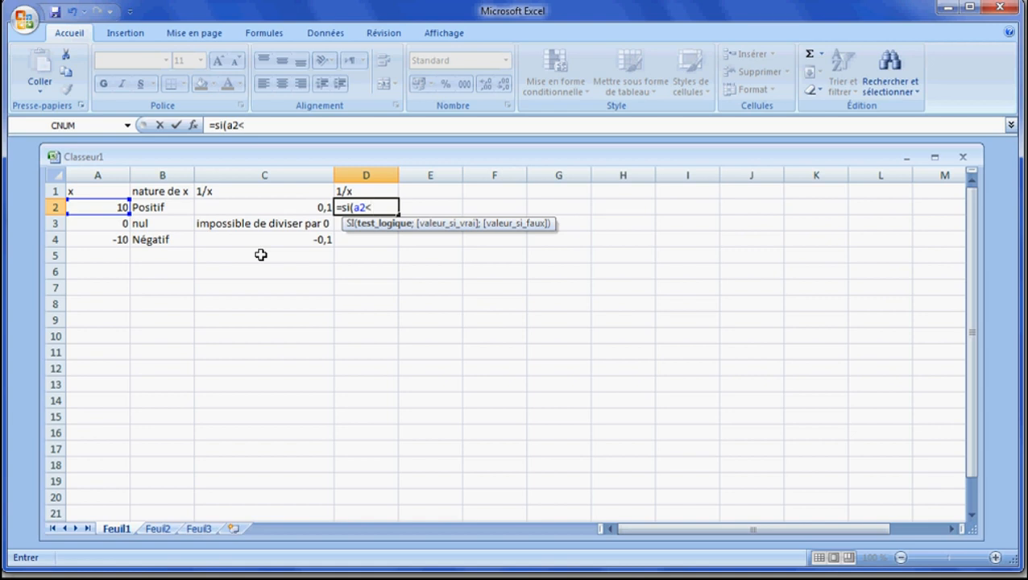
pyautogui.press('alt')
pyautogui.press('alt')
pyautogui.write('>0;')
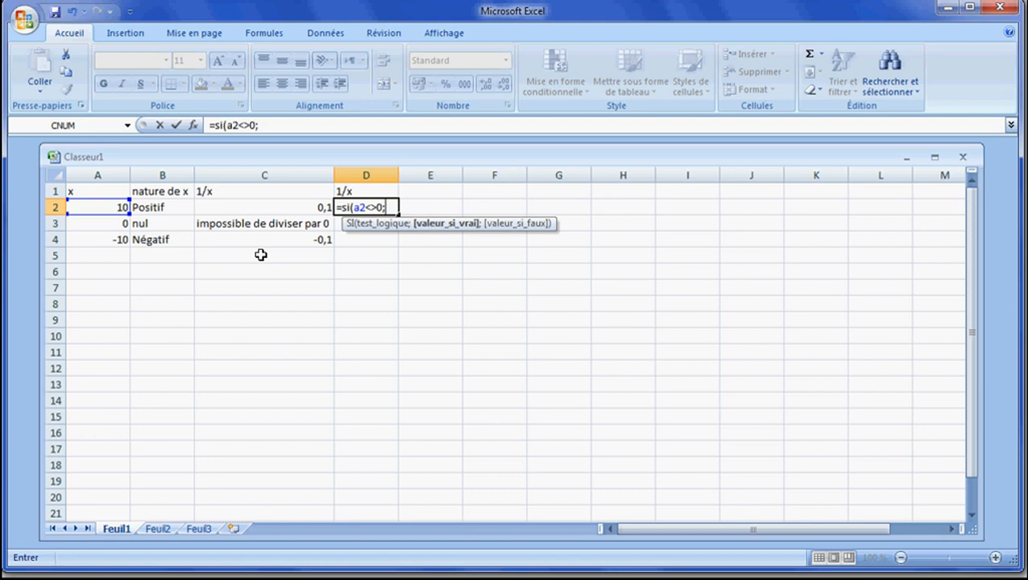
# - Complete the D2 SI formula so it returns 1/a2 when true and "impossible" otherwise
pyautogui.write('1/a2;')
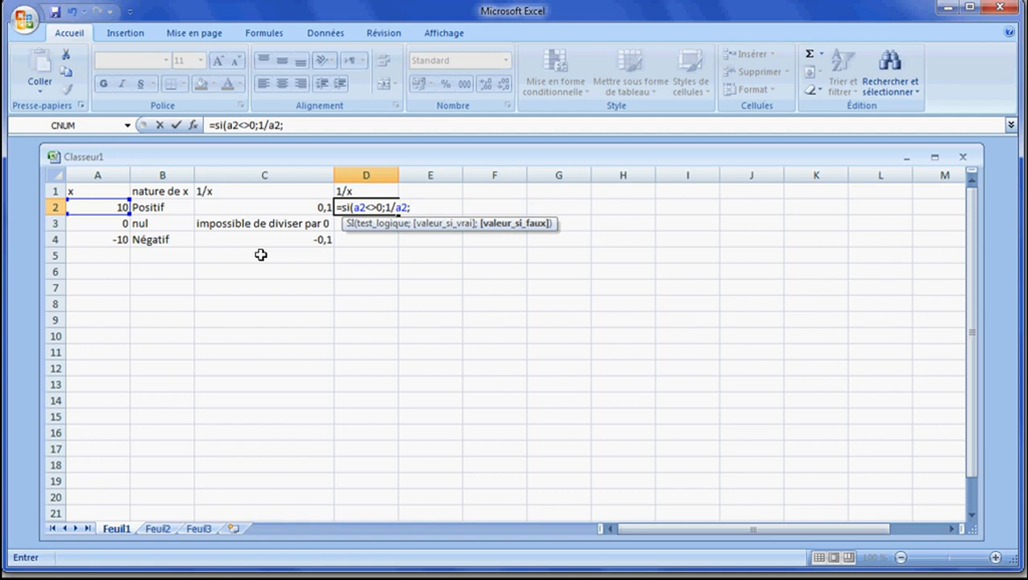
pyautogui.write('"impossib')
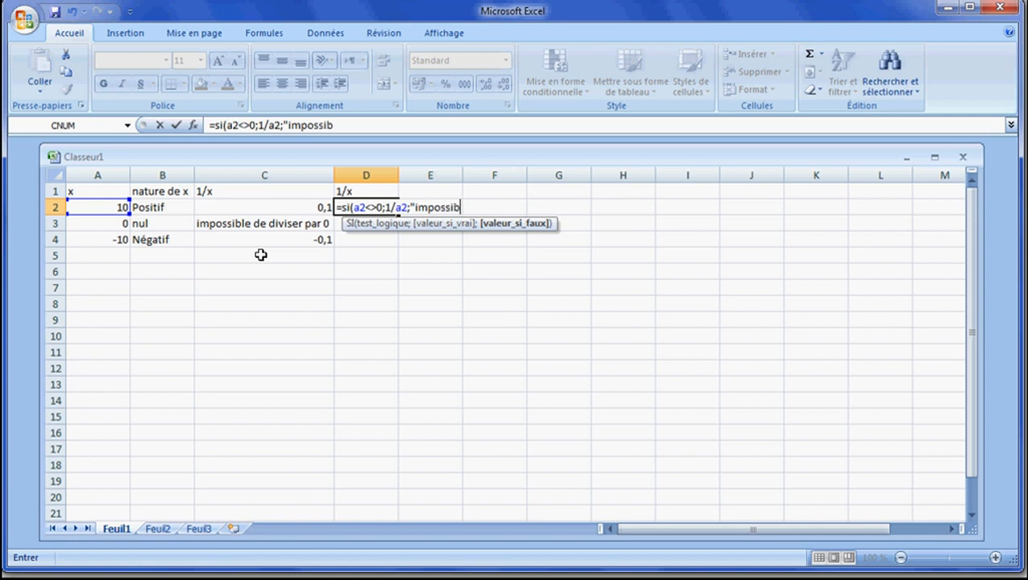
pyautogui.write('le")')
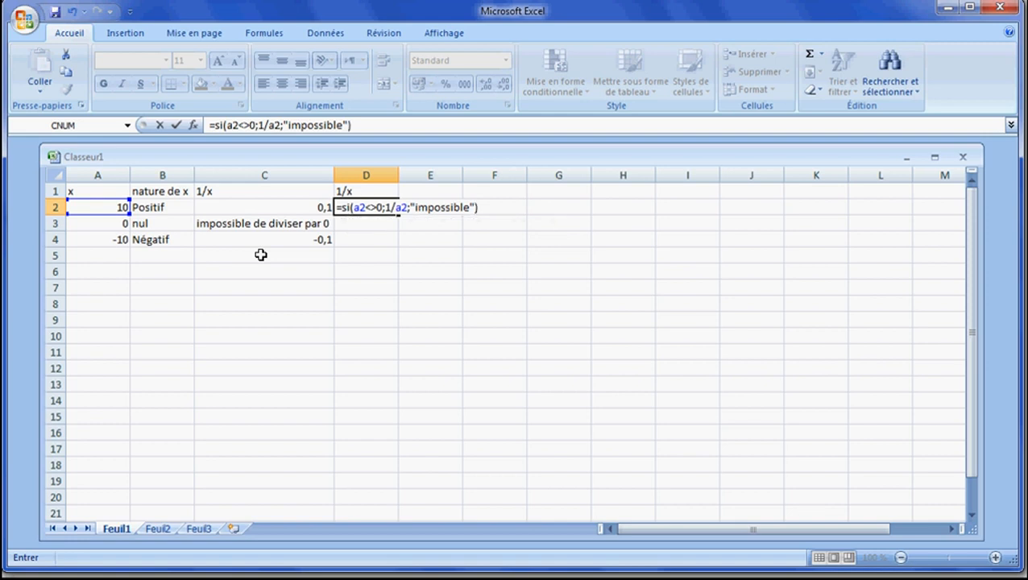
pyautogui.press('Return')
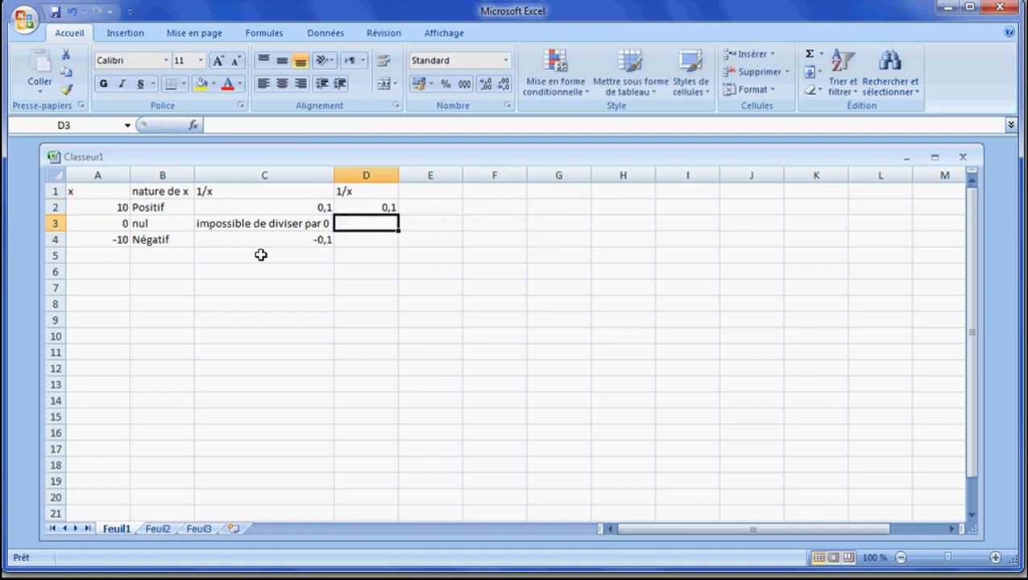
# - Fill the SI formula from D2 down through D4
pyautogui.click(369, 208)
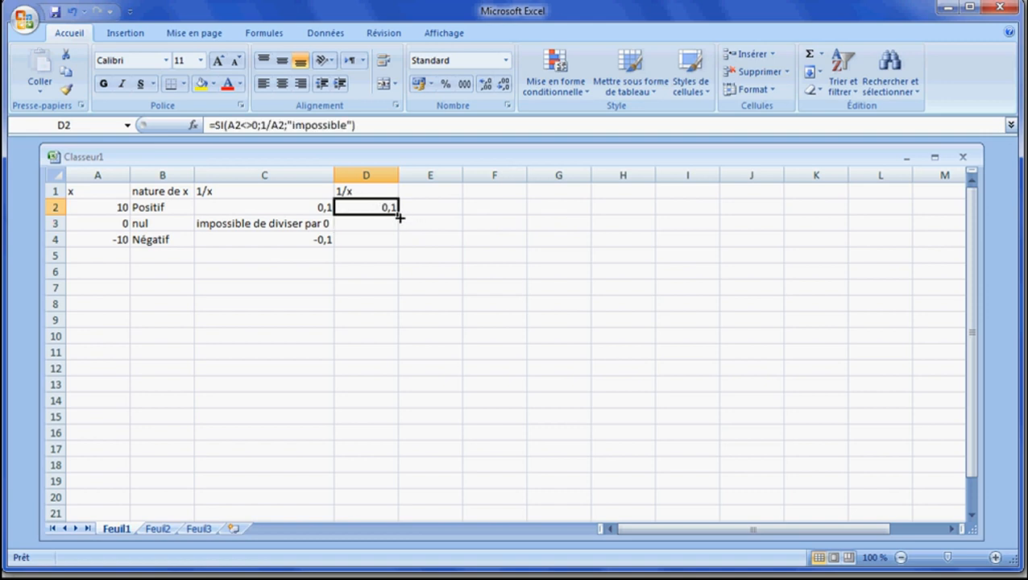
pyautogui.moveTo(400, 217); pyautogui.dragTo(400, 245)
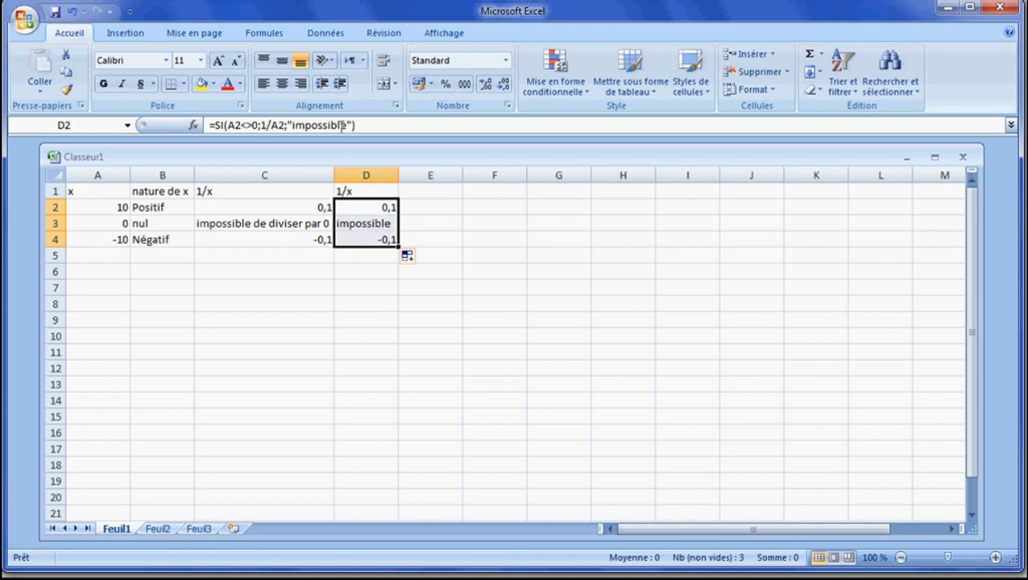
# - Remove the "impossible" argument from the D2 formula, leaving =SI(A2<>0;1/A2), and refill it down through D4
pyautogui.click(367, 208)
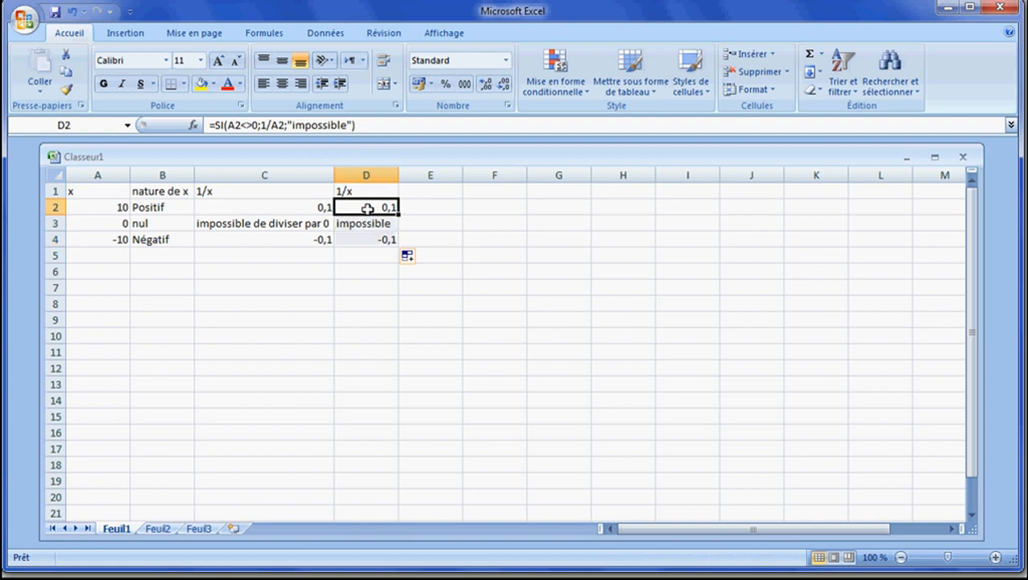
pyautogui.click(352, 125)
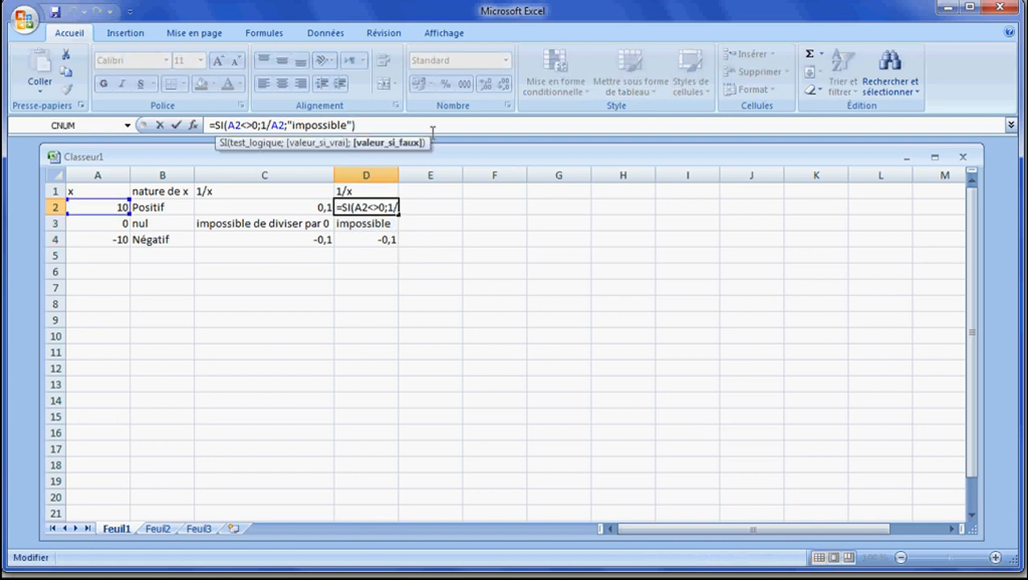
pyautogui.press('BackSpace')
pyautogui.press('BackSpace')
pyautogui.press('BackSpace')
pyautogui.press('BackSpace')
pyautogui.press('BackSpace')
pyautogui.press('BackSpace')
pyautogui.press('BackSpace')
pyautogui.press('BackSpace')
pyautogui.press('BackSpace')
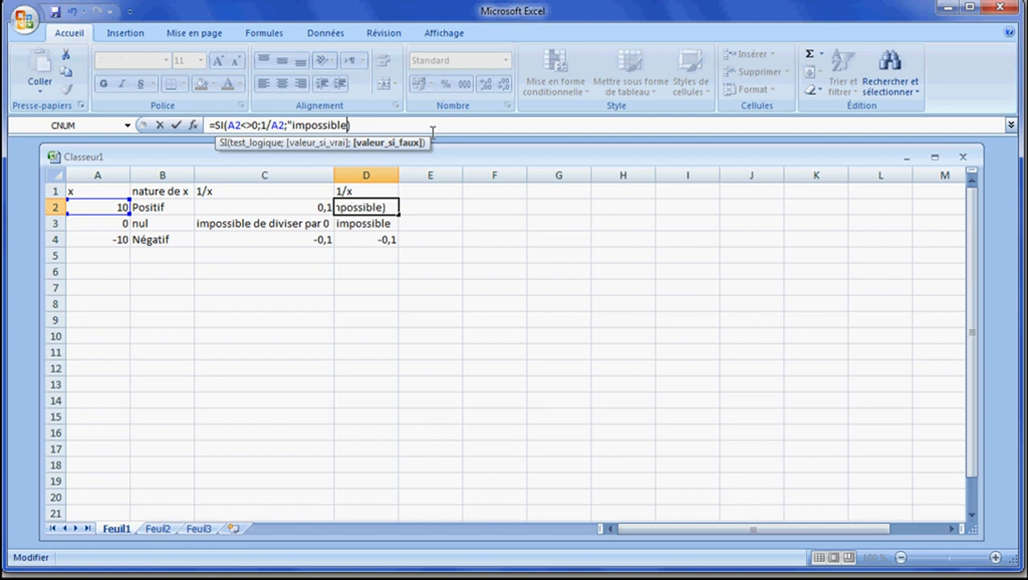
pyautogui.press('BackSpace')
pyautogui.press('BackSpace')
pyautogui.press('BackSpace')
pyautogui.press('BackSpace')
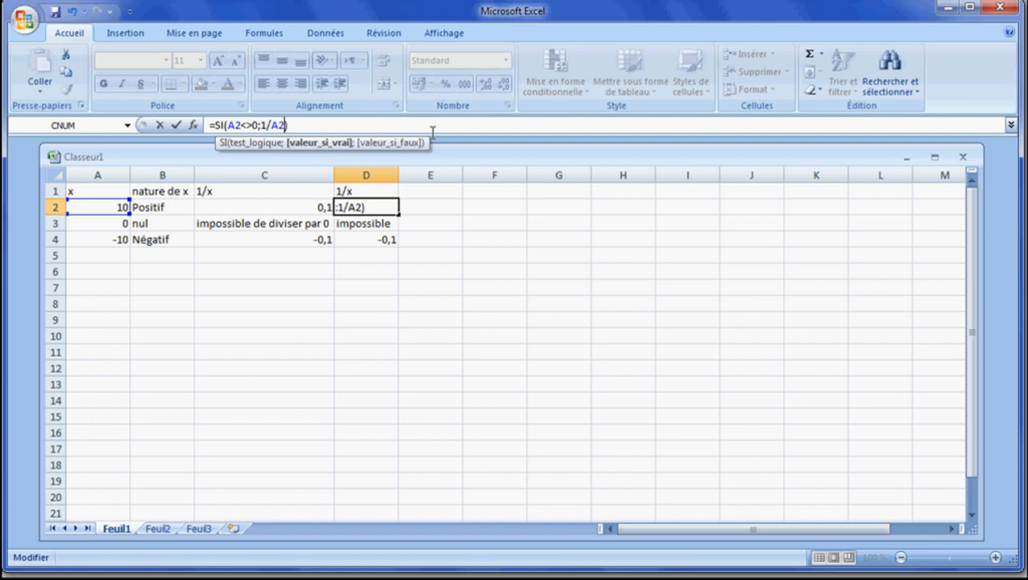
pyautogui.press('Return')
pyautogui.press('Up')
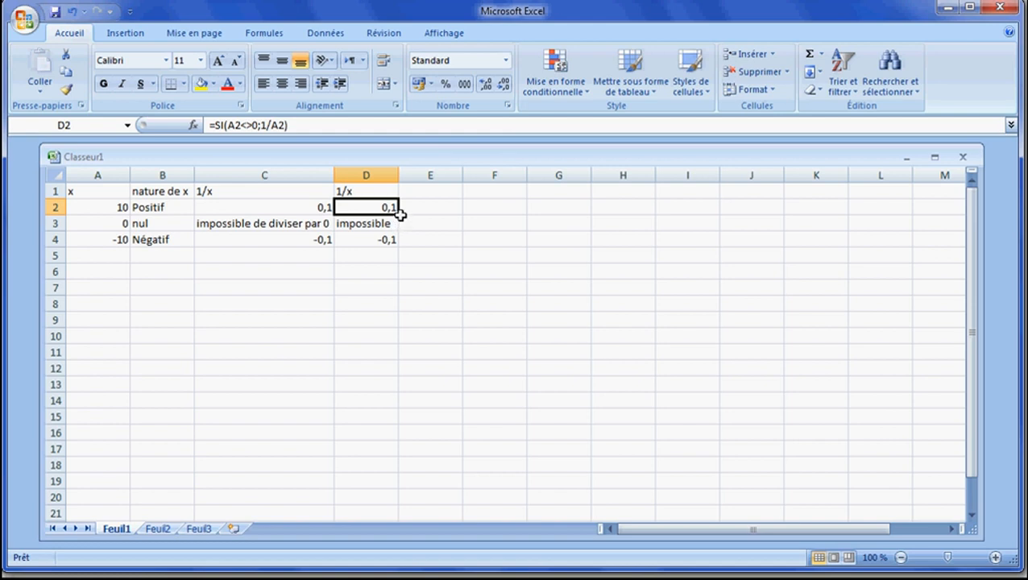
pyautogui.moveTo(401, 216); pyautogui.dragTo(402, 249)
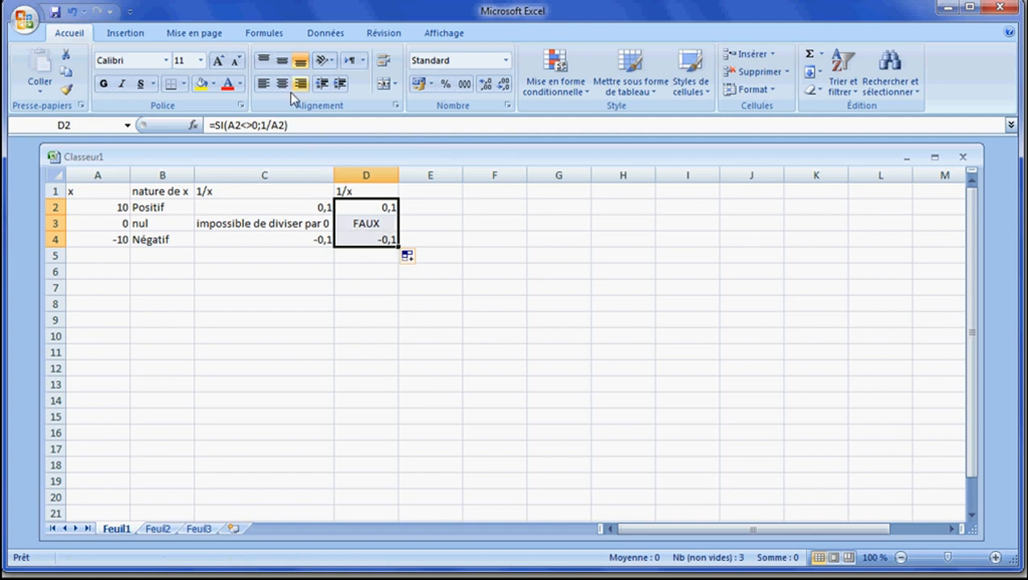
pyautogui.click(361, 224)
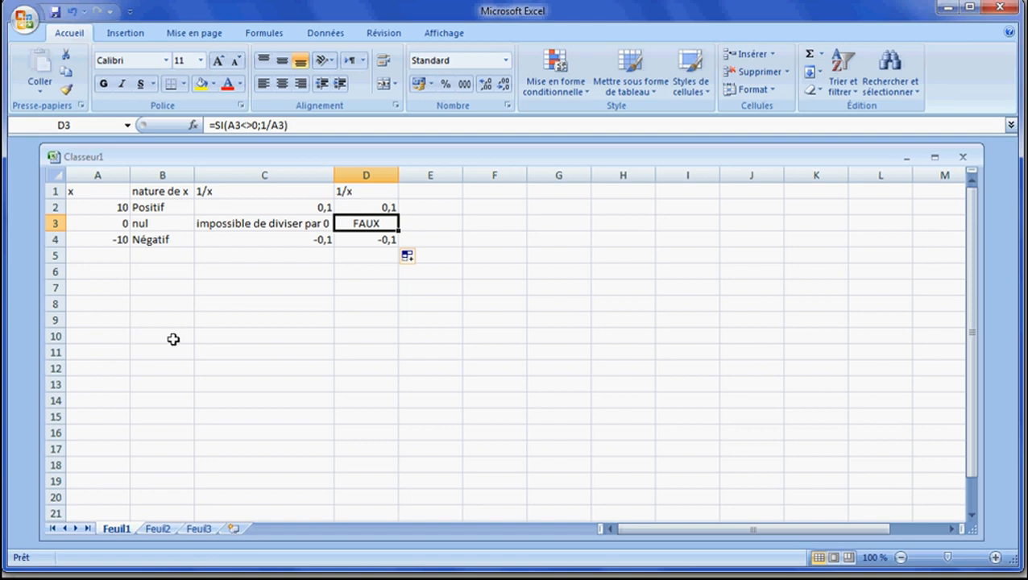
# - Start a new table below the first one with the header Notes in cell A8
pyautogui.click(106, 305)
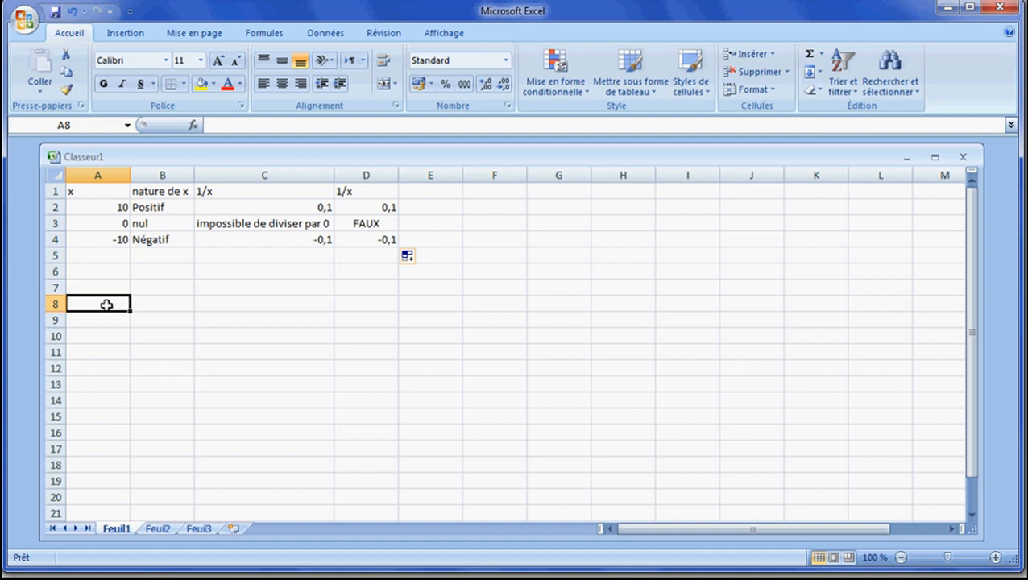
pyautogui.write('Note')
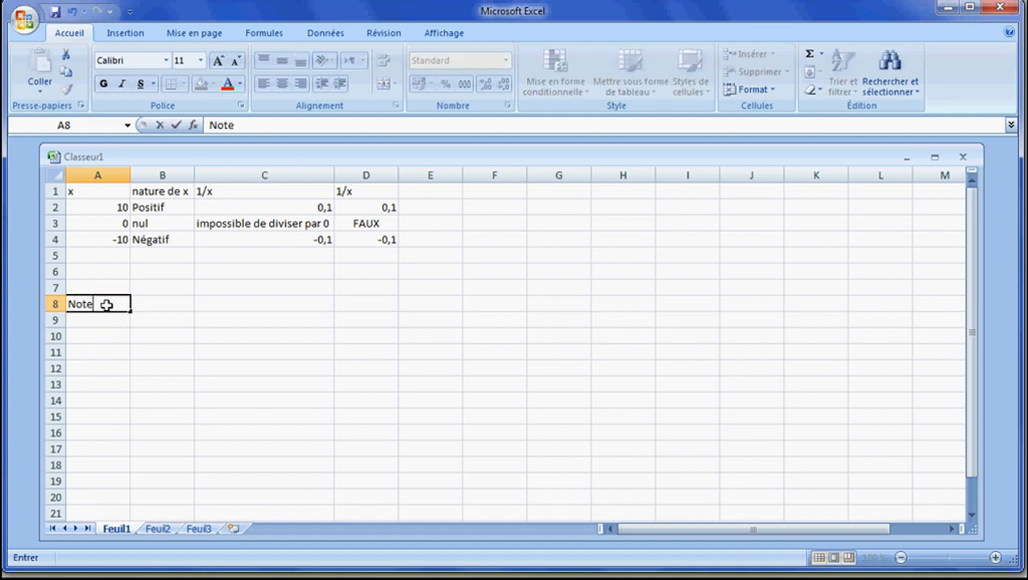
pyautogui.write('s')
pyautogui.press('Return')
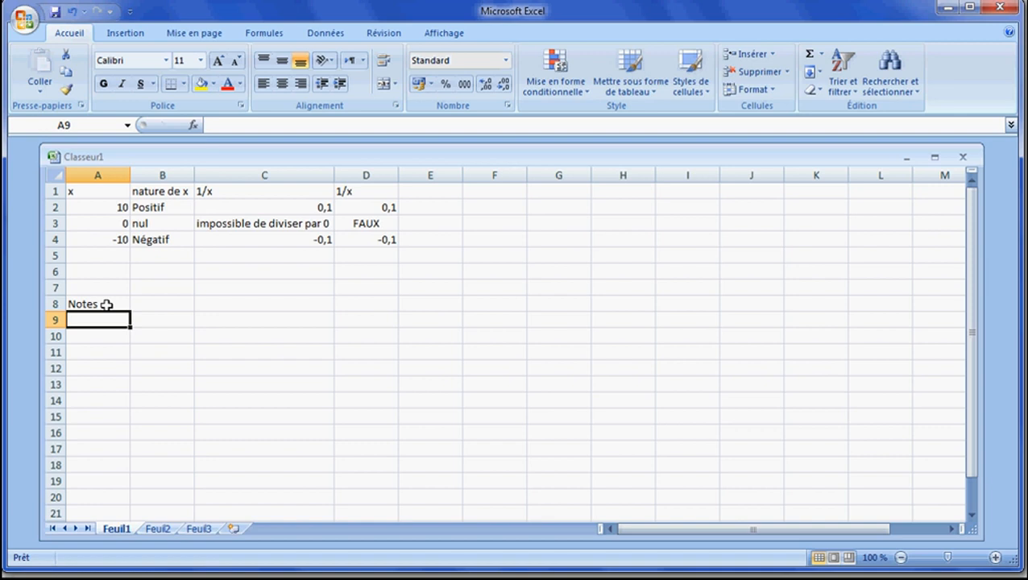
# - Enter the grades 10, 12 and 11 under the Notes header in cells A9 to A11
pyautogui.write('10')
pyautogui.press('Return')
pyautogui.write('12')
pyautogui.press('Return')
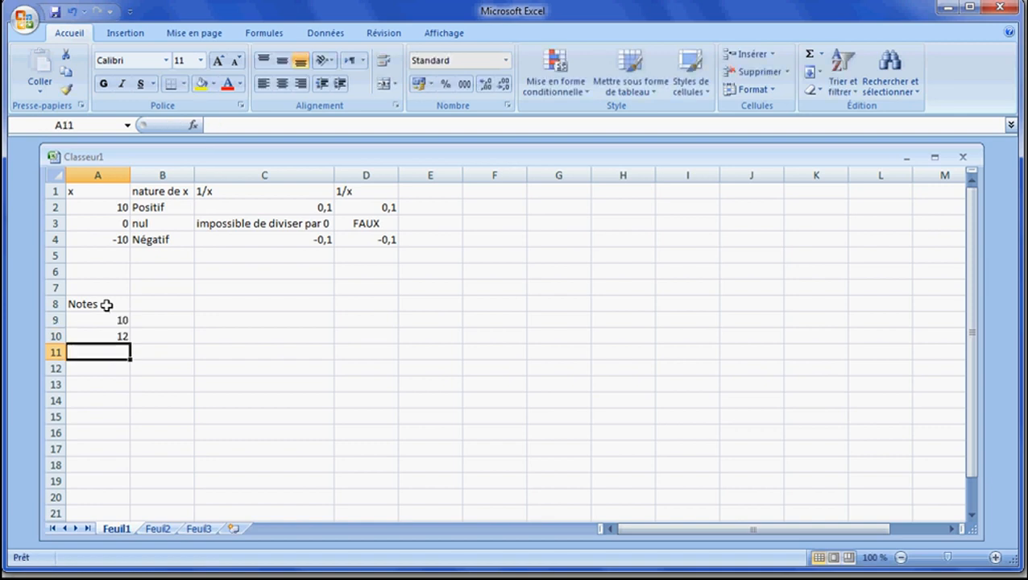
pyautogui.write('11')
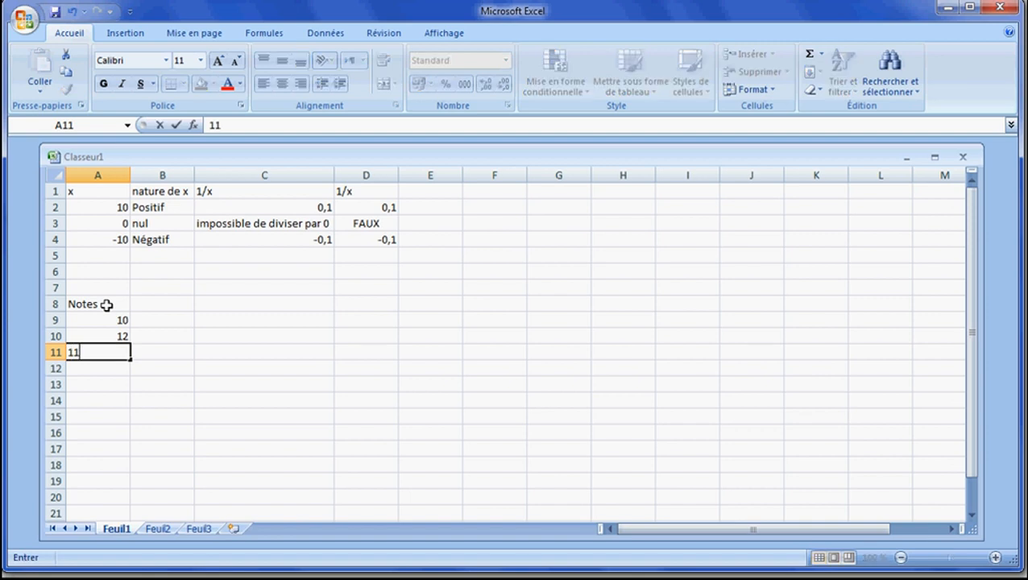
pyautogui.press('Return')
pyautogui.press('Up')
pyautogui.press('Up')
pyautogui.press('Up')
pyautogui.press('Up')
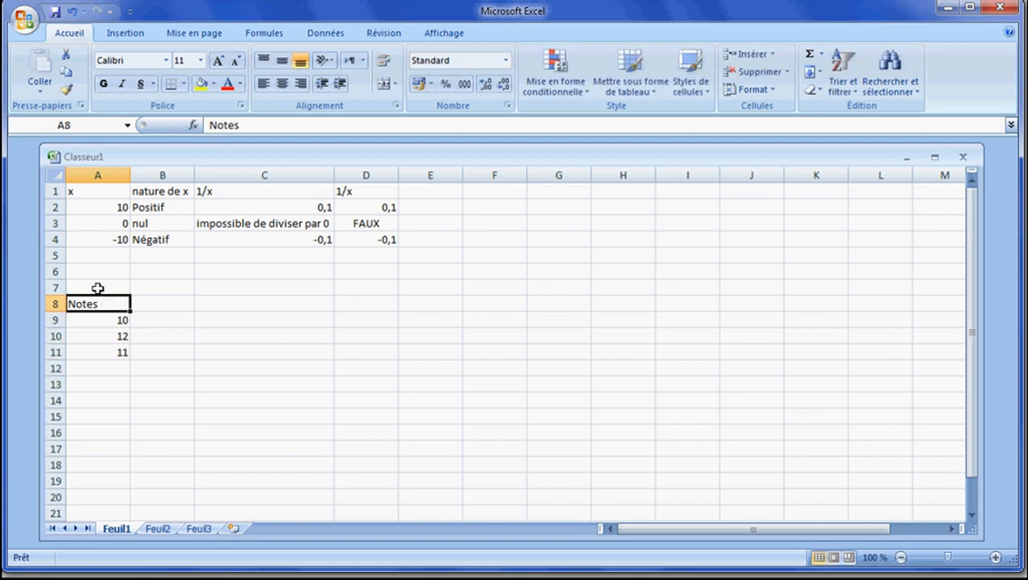
# - Move the Notes header and its grades from A8:A11 one column over to B8:B11 by cutting and pasting
pyautogui.moveTo(103, 302); pyautogui.dragTo(107, 352)
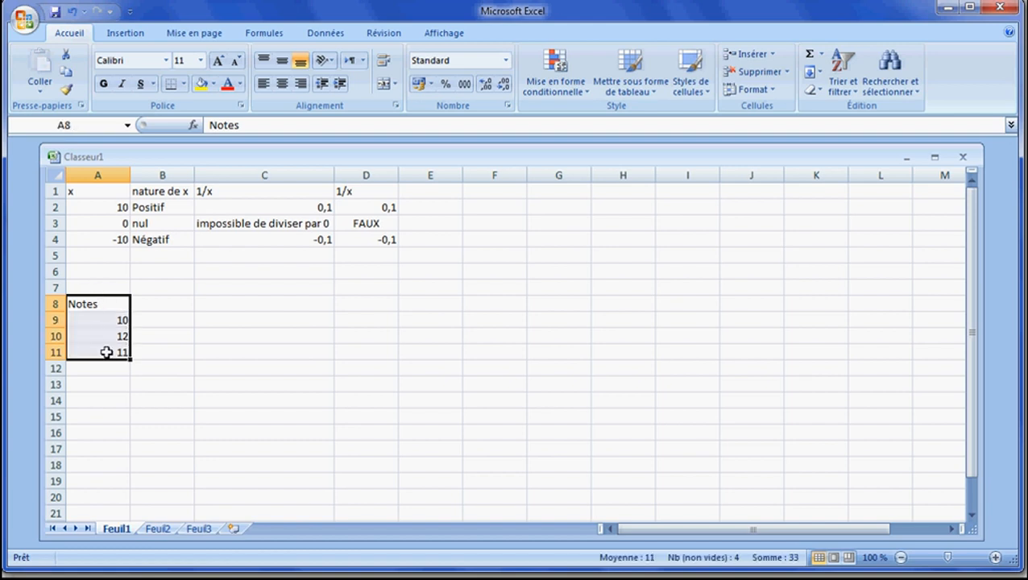
pyautogui.rightClick(106, 352)
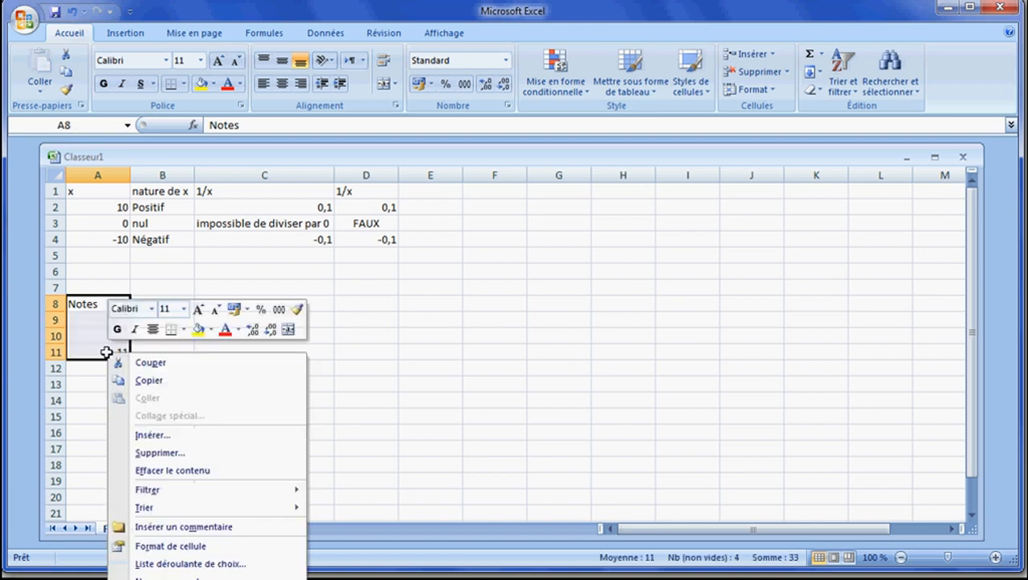
pyautogui.click(137, 382)
pyautogui.rightClick(118, 311)
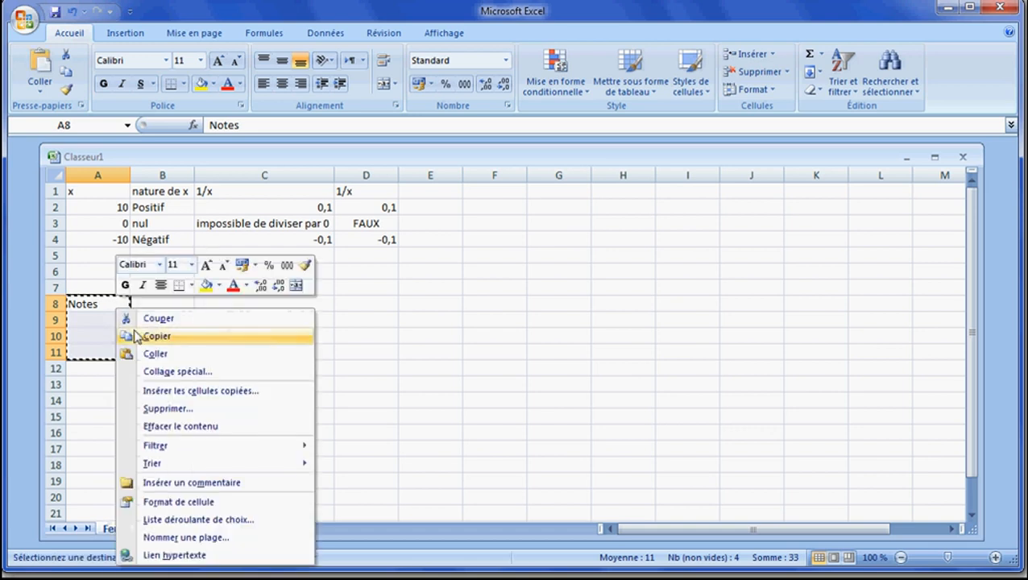
pyautogui.click(138, 317)
pyautogui.click(155, 309)
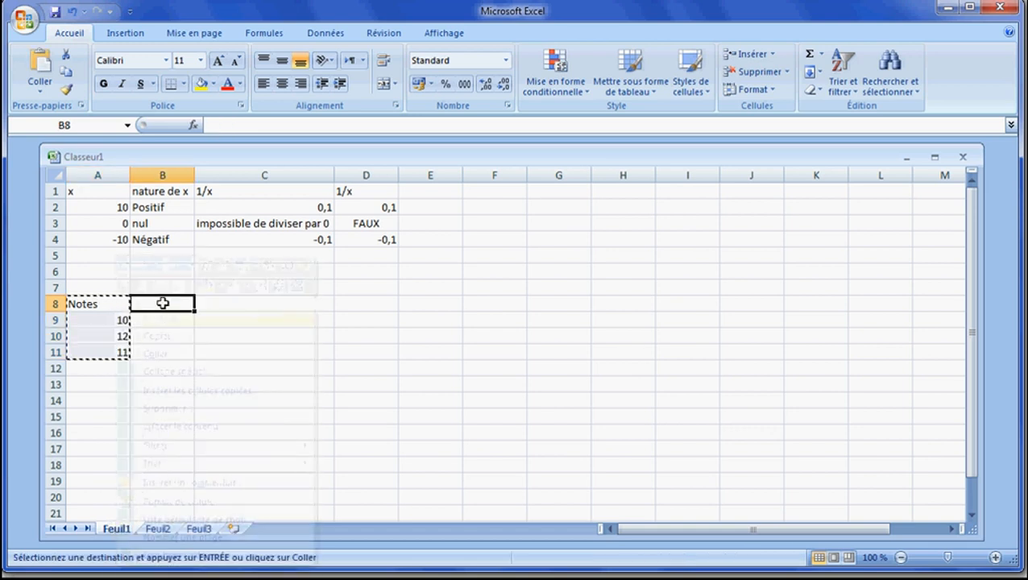
pyautogui.rightClick(159, 305)
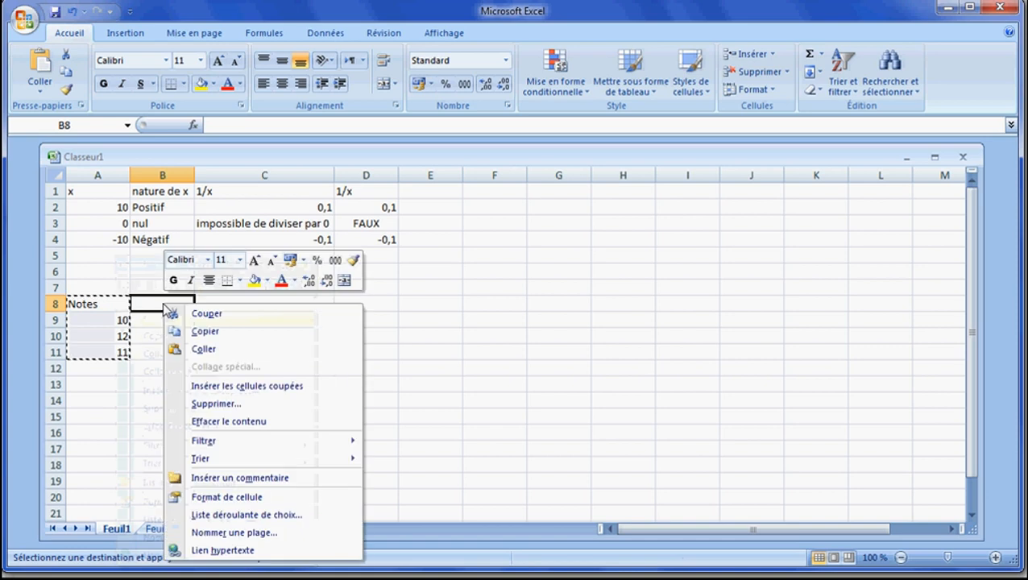
pyautogui.click(197, 349)
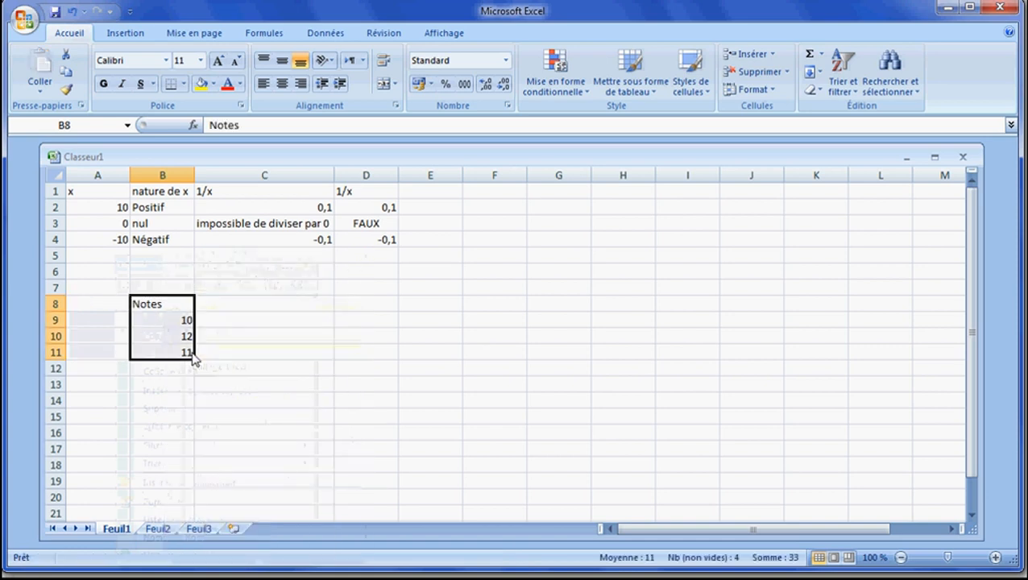
# - Enter the column header MATIERE in cell A8, beside the Notes header
pyautogui.click(90, 303)
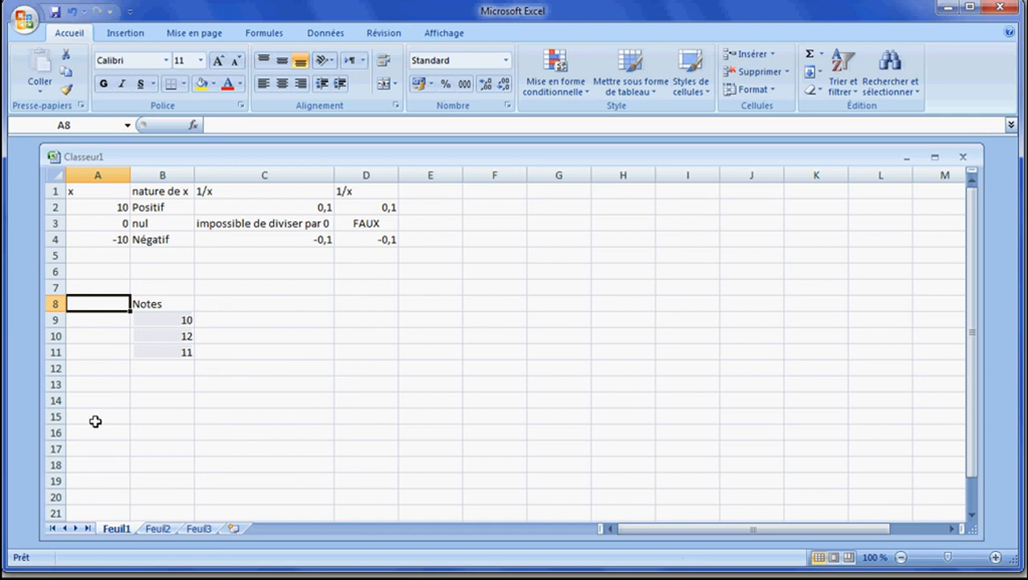
pyautogui.write('Mat')
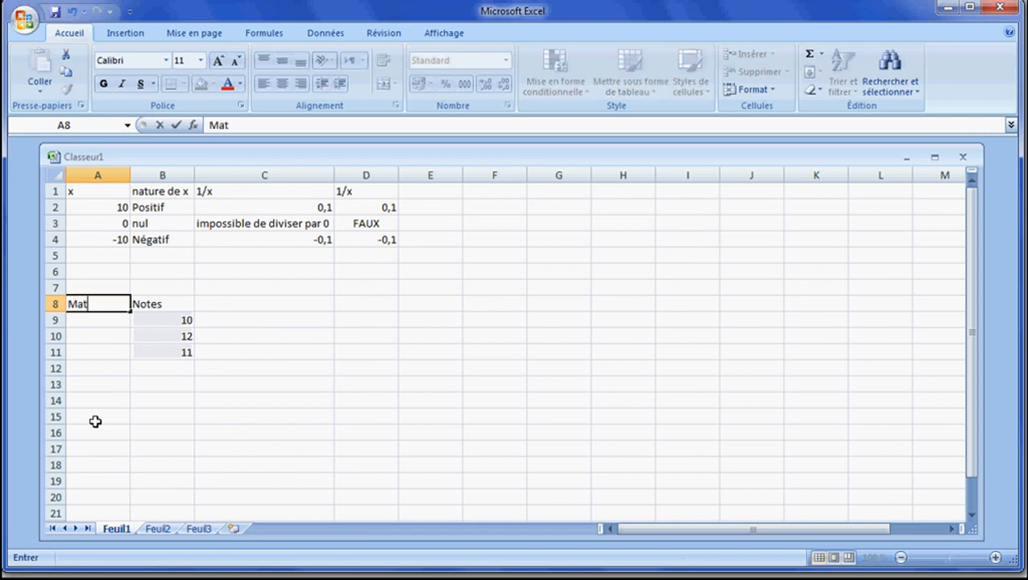
pyautogui.write('i-')
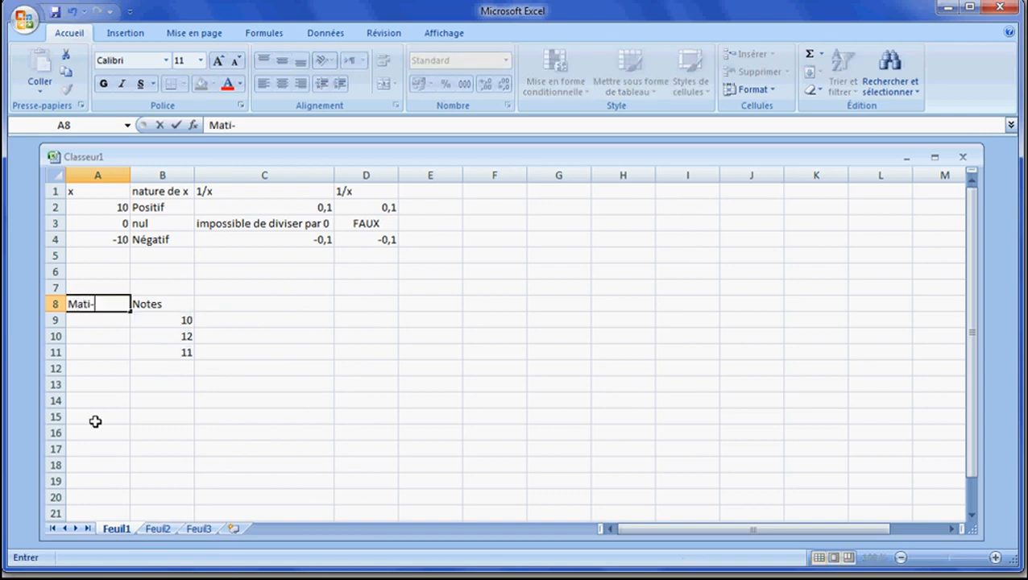
pyautogui.press('BackSpace')
pyautogui.write('ç')
pyautogui.press('BackSpace')
pyautogui.press('BackSpace')
pyautogui.press('BackSpace')
pyautogui.press('BackSpace')
pyautogui.write('ATIERE')
pyautogui.press('Tab')
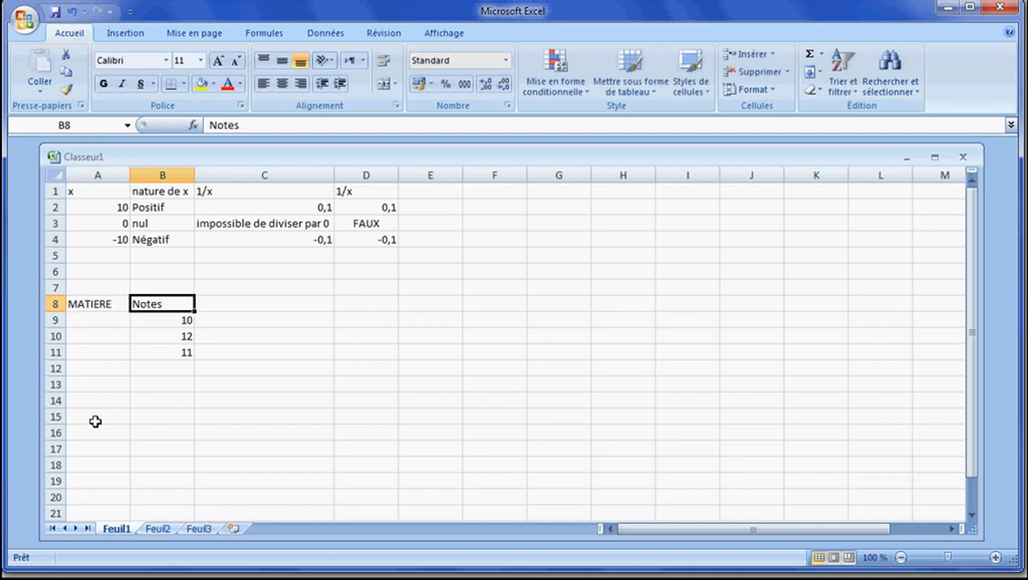
# - Enter the subjects INFORMATIQUE, Français and ANGLAIS in cells A9 to A11
pyautogui.press('Down')
pyautogui.press('Left')
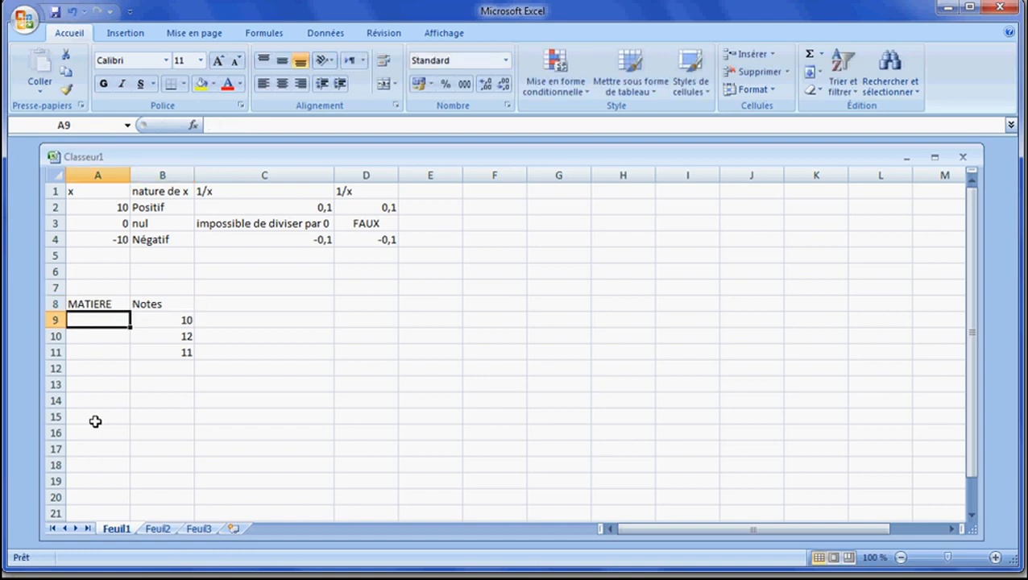
pyautogui.write('IN')
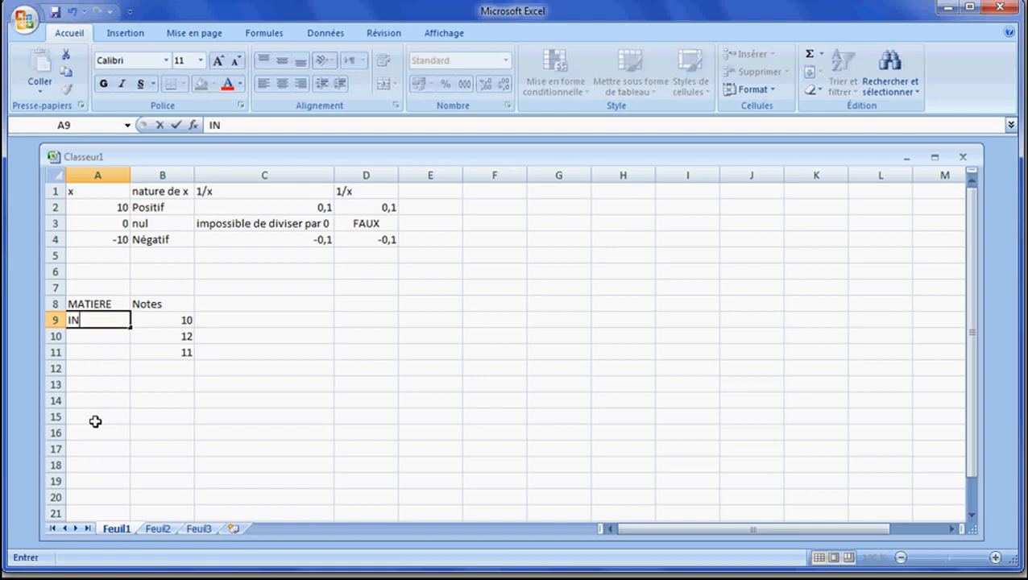
pyautogui.write('FORMATIQUE')
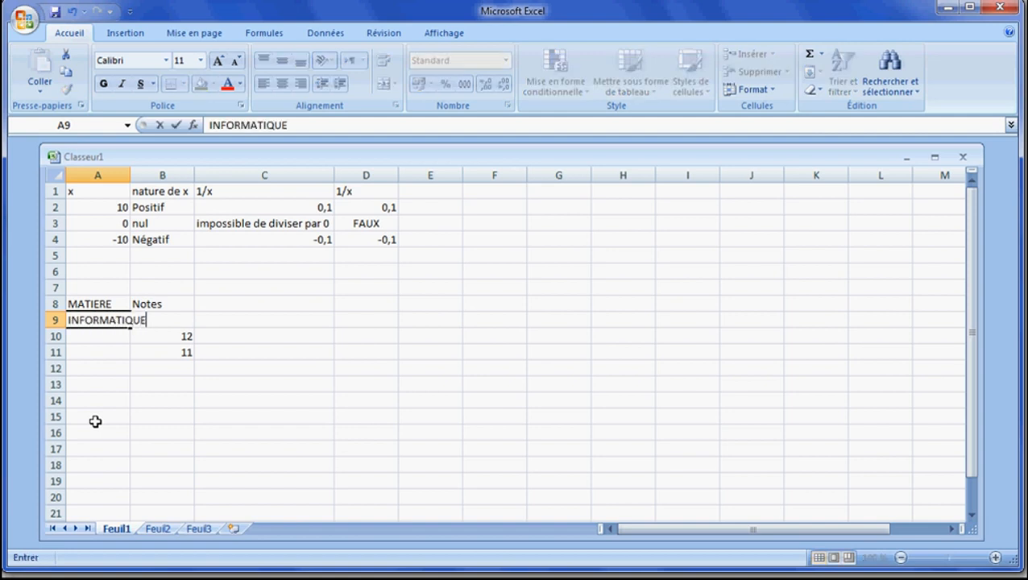
pyautogui.press('Return')
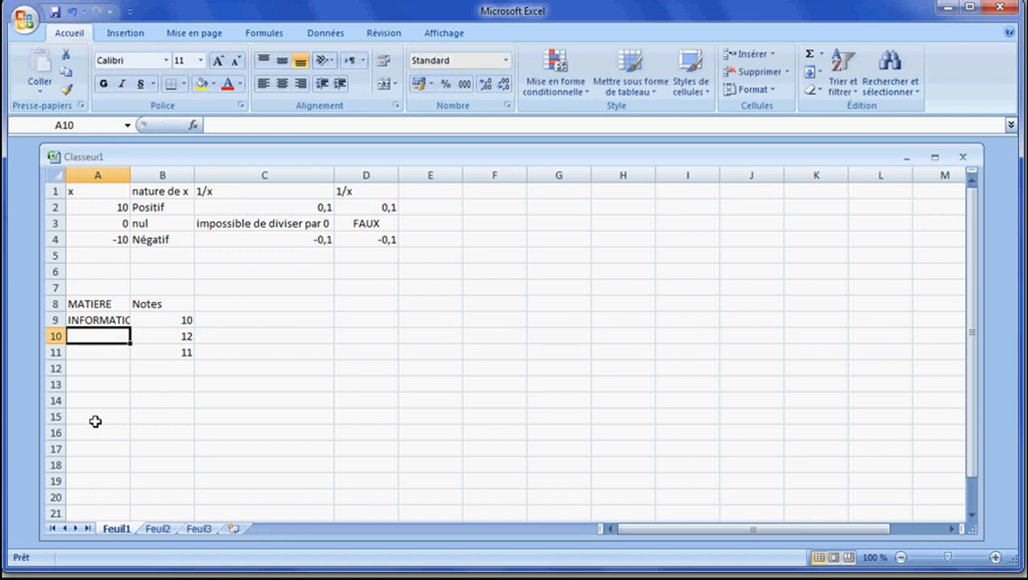
pyautogui.write('FRANCAIS')
pyautogui.press('Return')
pyautogui.write('AN')
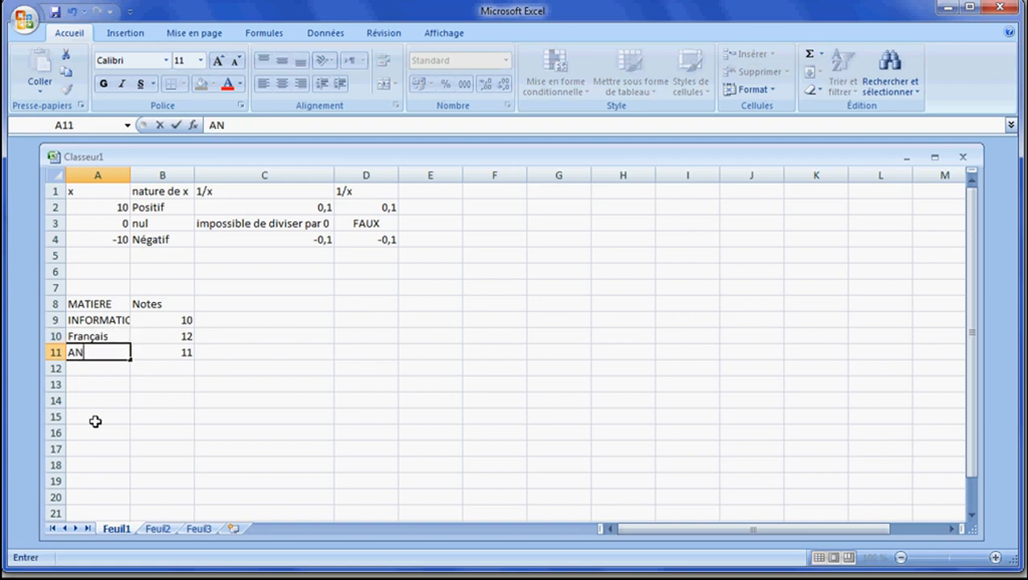
pyautogui.write('GLAIS')
pyautogui.press('Return')
# - Autofit the width of column A to the subject names
pyautogui.press('Up')
pyautogui.press('Up')
pyautogui.press('Up')
pyautogui.press('Up')
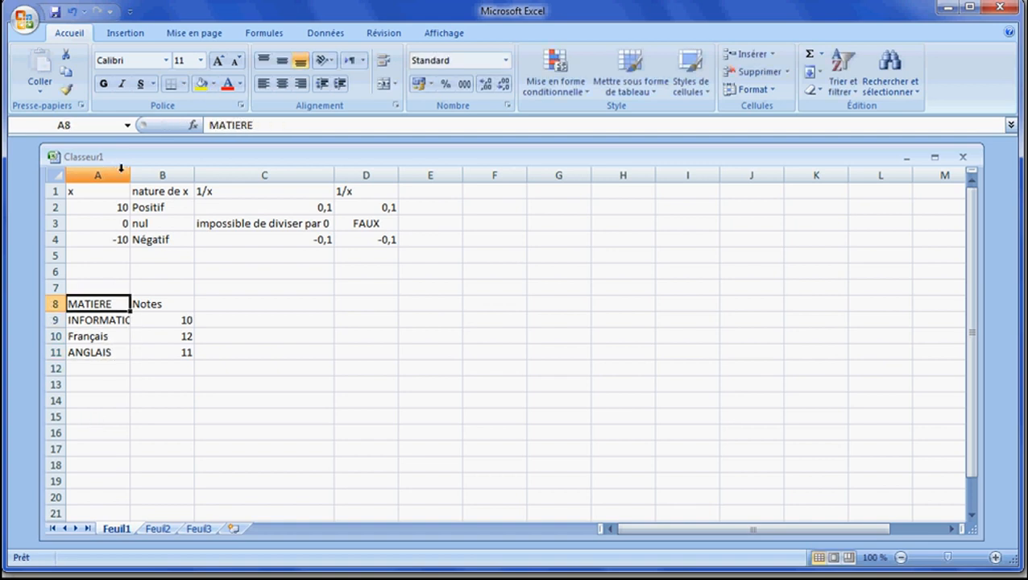
pyautogui.doubleClick(133, 177)
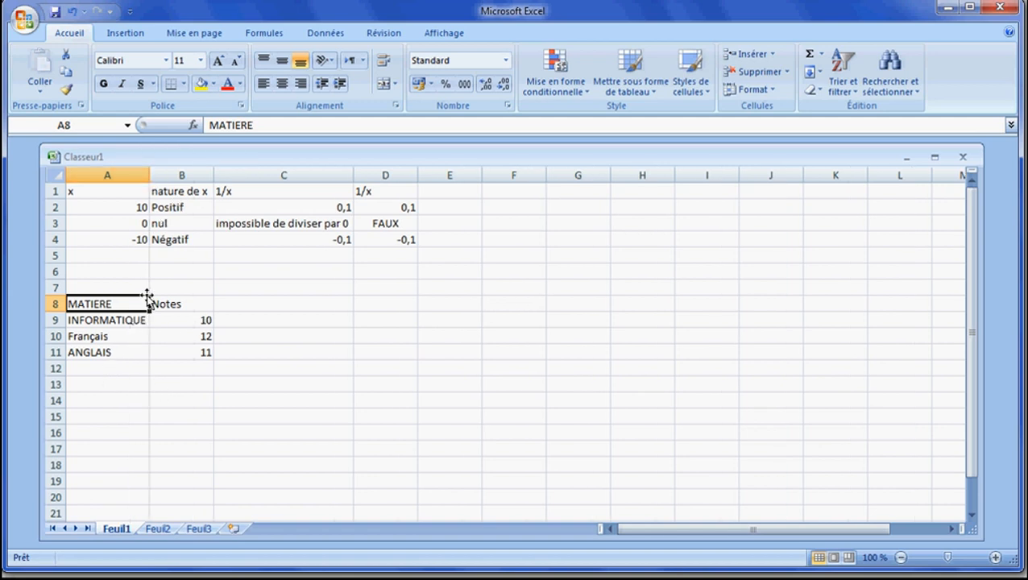
# - Enter the label MOYENNE in cell A12, below the subject names
pyautogui.click(129, 371)
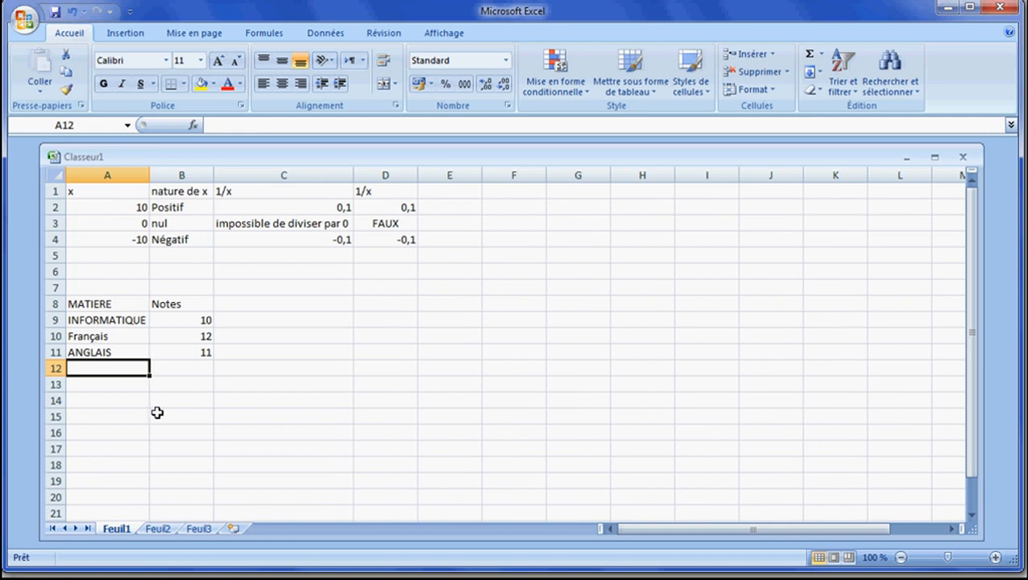
pyautogui.write('MO')
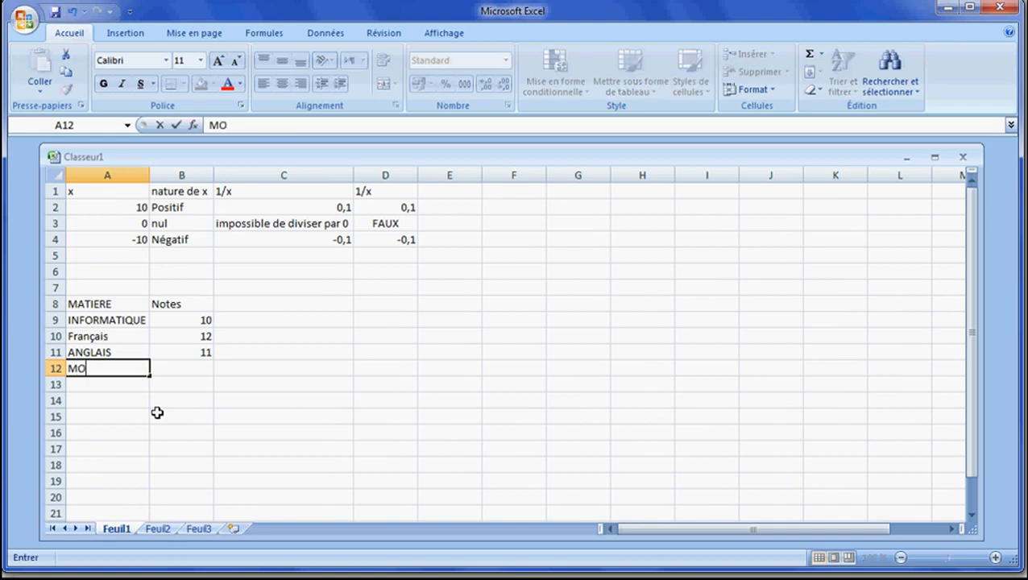
pyautogui.write('YENNE')
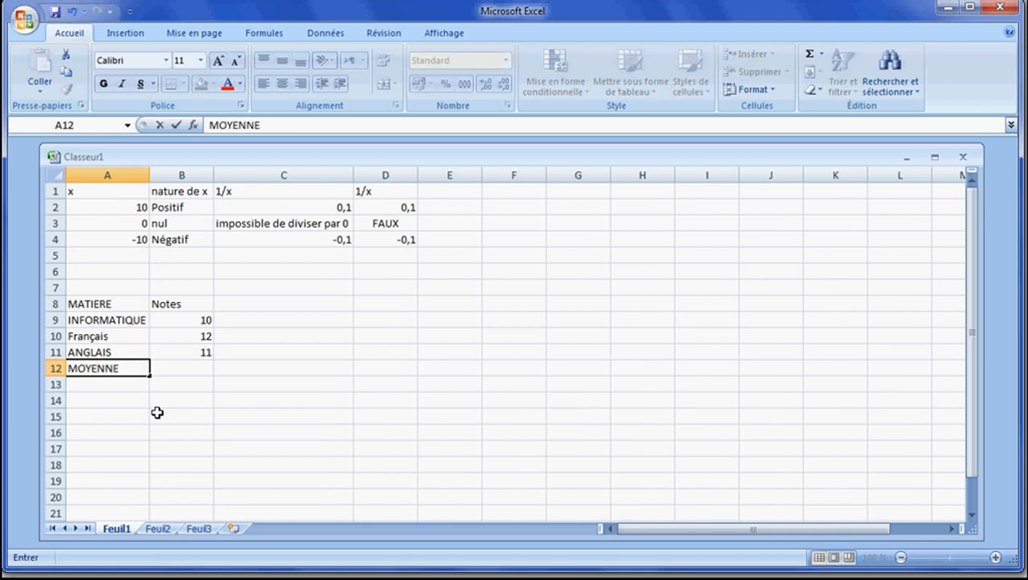
pyautogui.press('Tab')
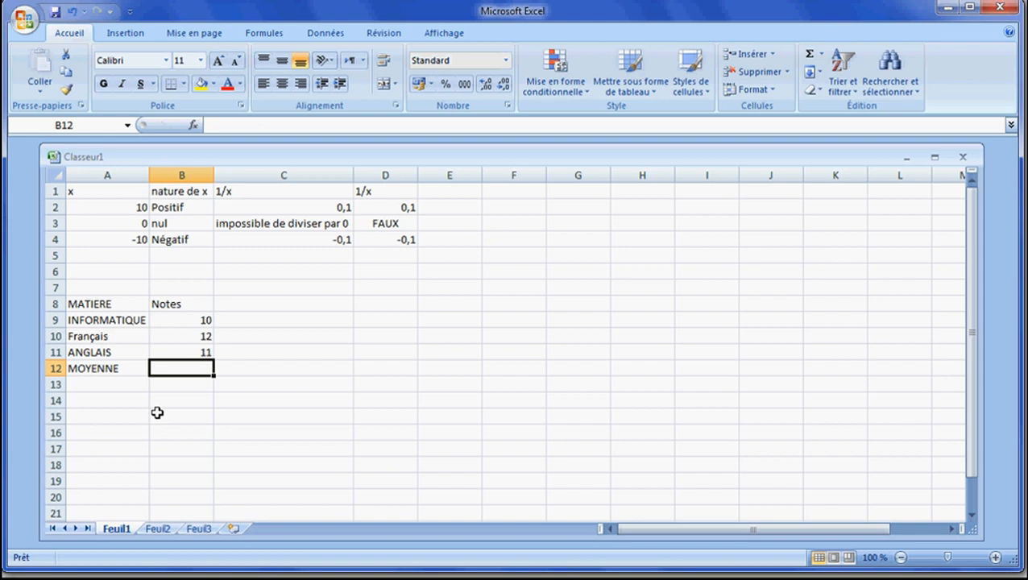
# - Calculate the average of the grades B9:B11 in cell B12 with the MOYENNE function
pyautogui.write('=')
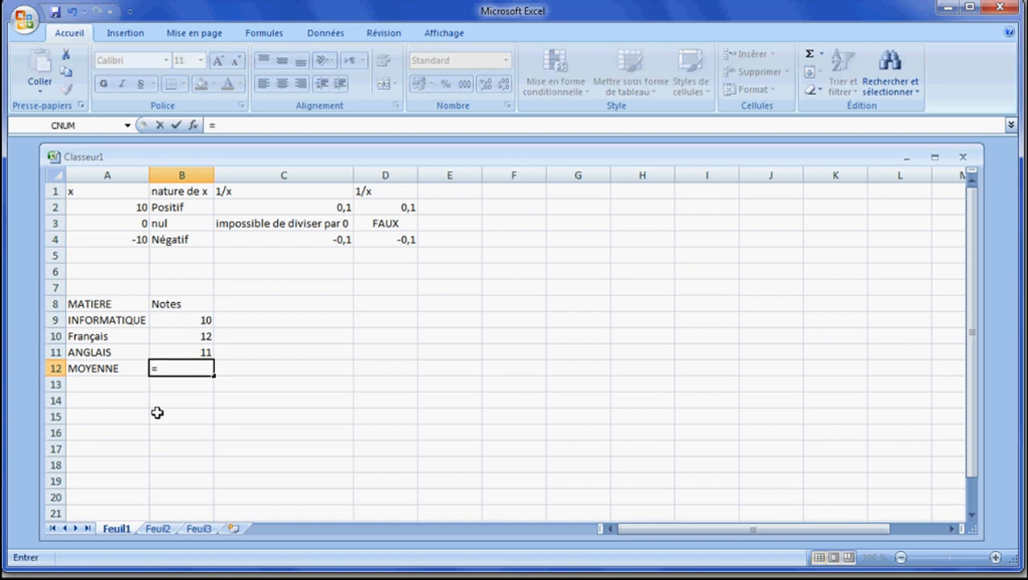
pyautogui.write('mo')
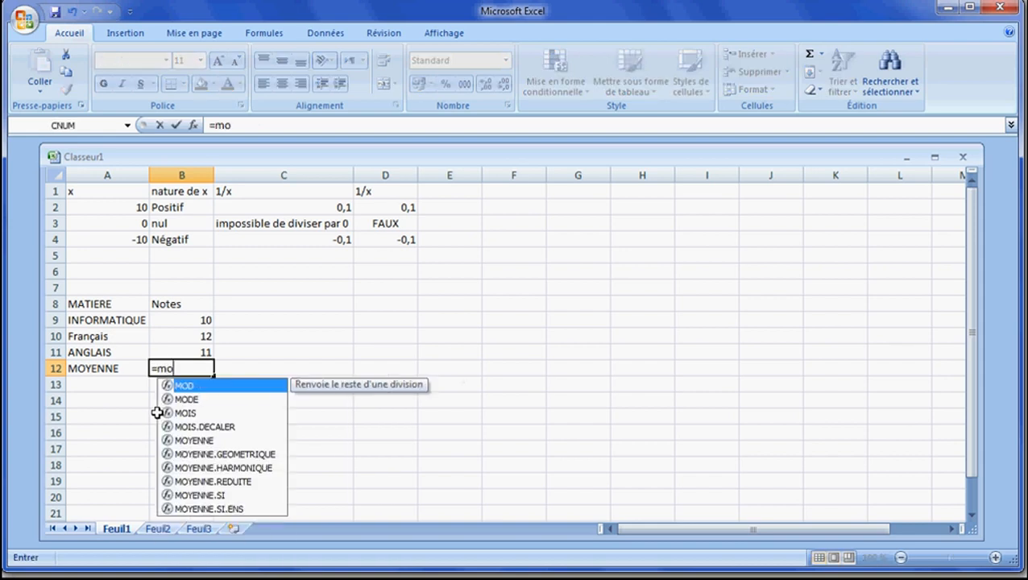
pyautogui.write('yenne(')
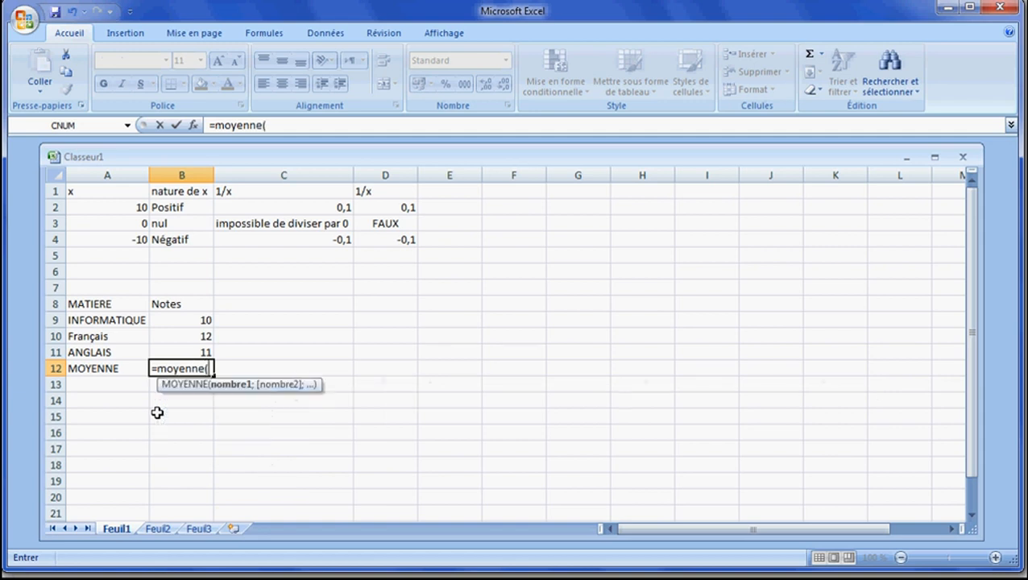
pyautogui.click(169, 321)
pyautogui.moveTo(169, 320); pyautogui.dragTo(172, 347)
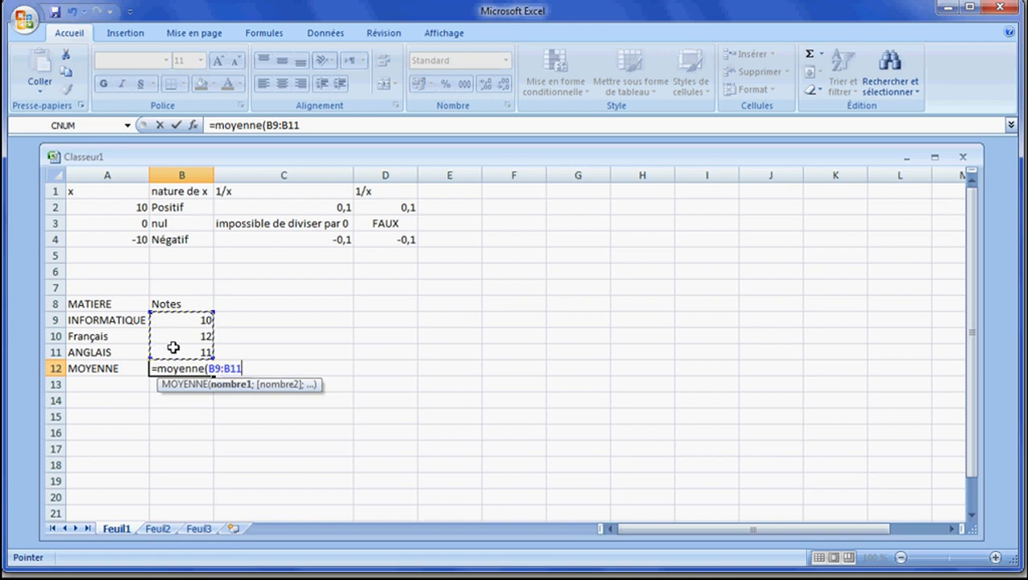
pyautogui.write(')')
pyautogui.press('Return')
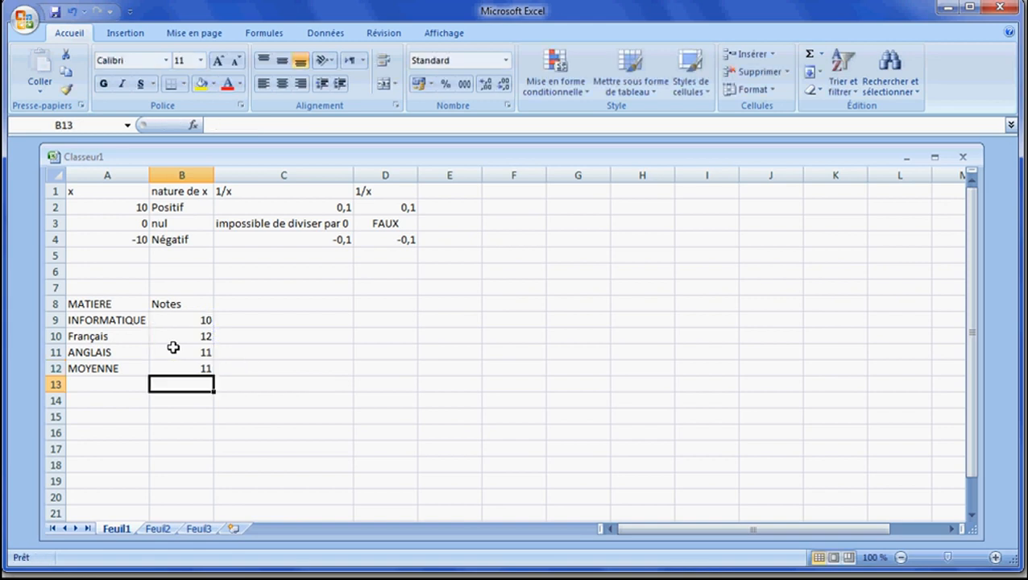
# - Enter the label RESULTAT in cell A13, below MOYENNE
pyautogui.press('Left')
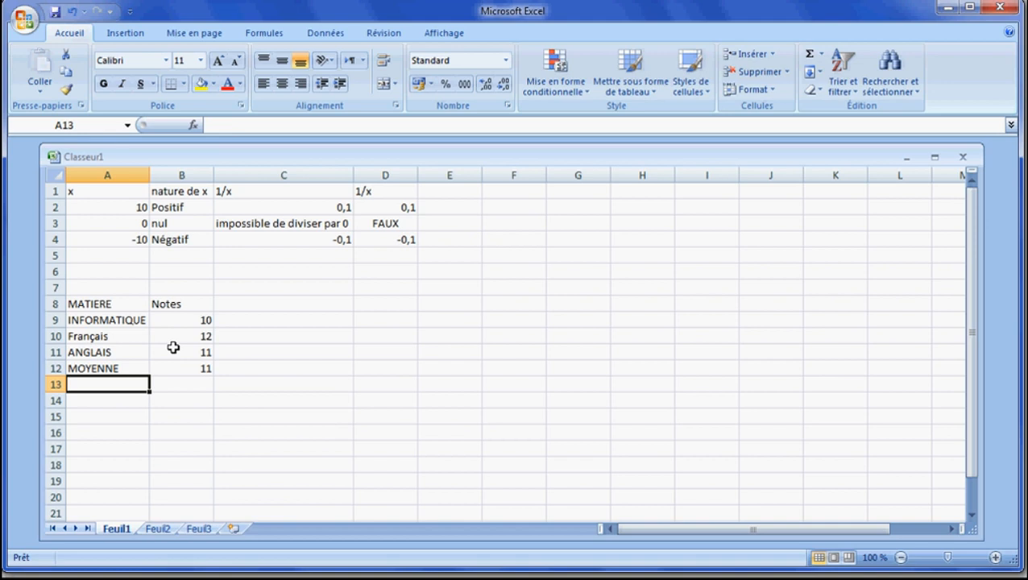
pyautogui.write('RE')
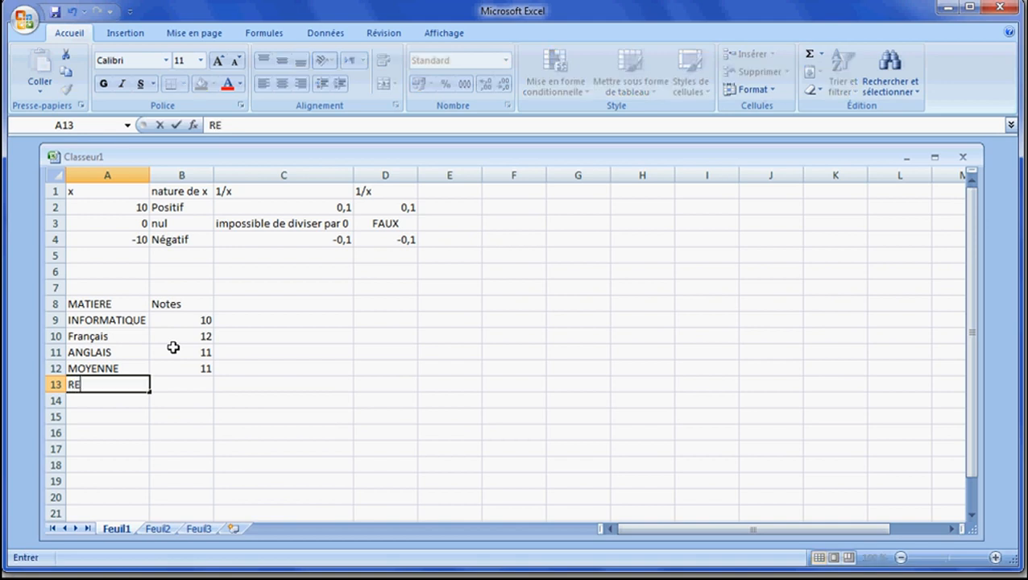
pyautogui.write('SULTAT')
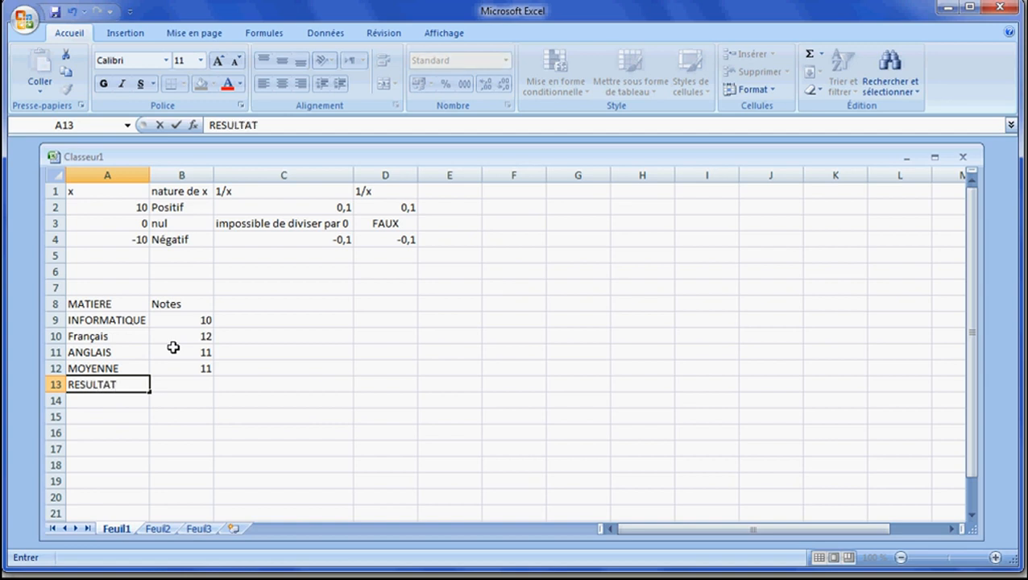
pyautogui.press('Tab')
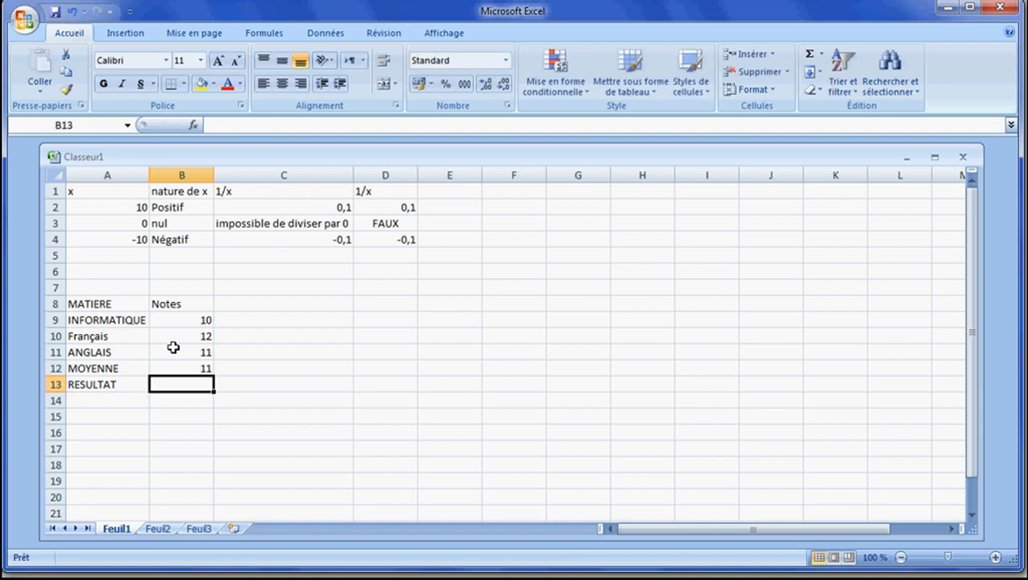
# - Enter an SI formula in B13 that returns "Admis" if B12>=10 and "Non Admis" otherwise
pyautogui.write('=')
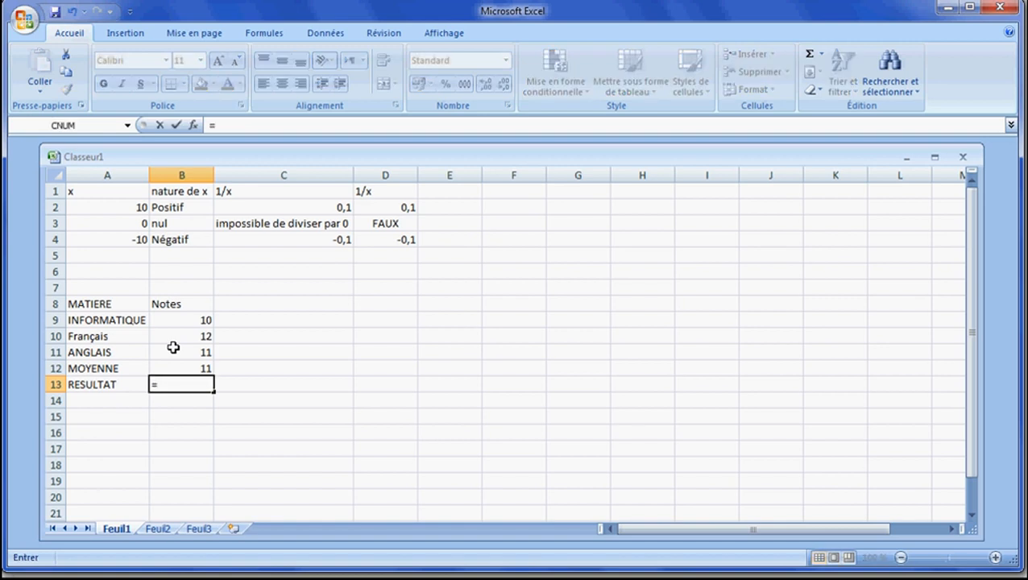
pyautogui.write('si')
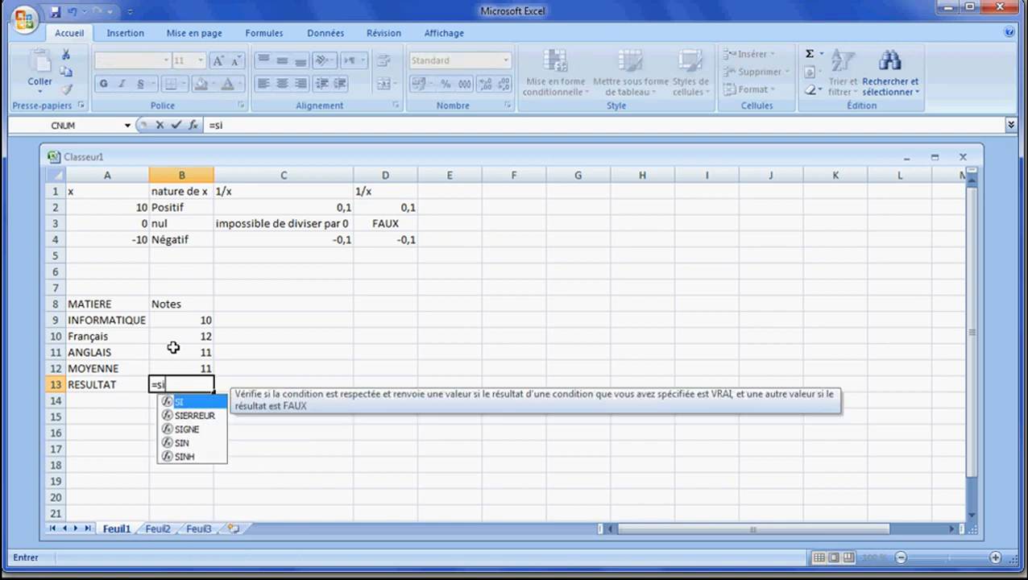
pyautogui.write('(')
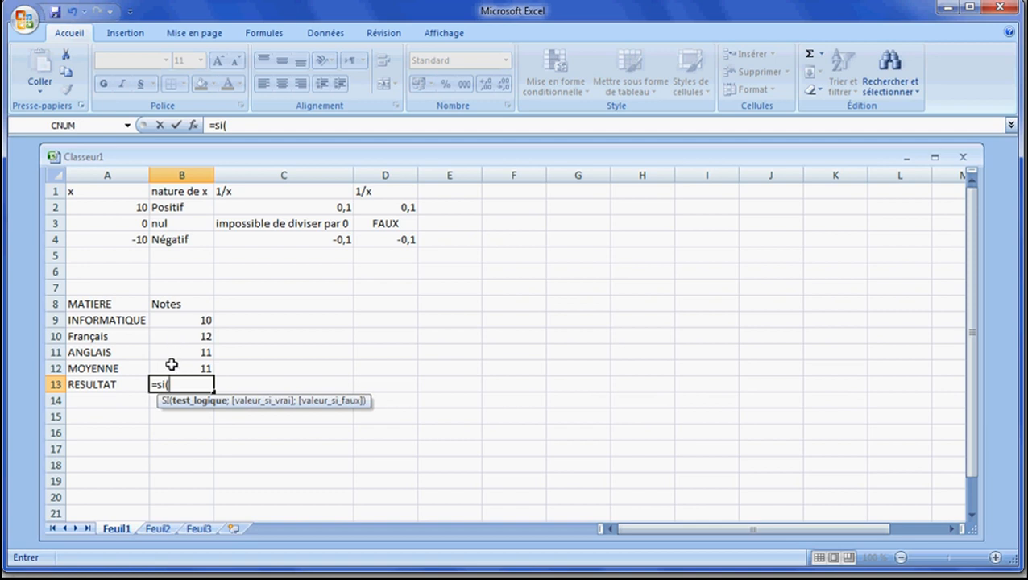
pyautogui.click(171, 368)
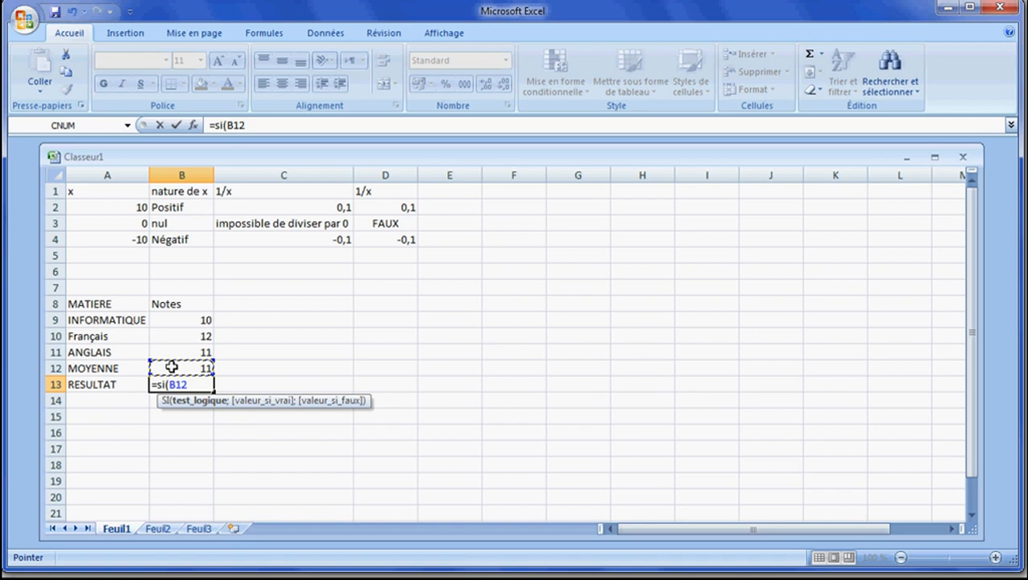
pyautogui.write('>=10')
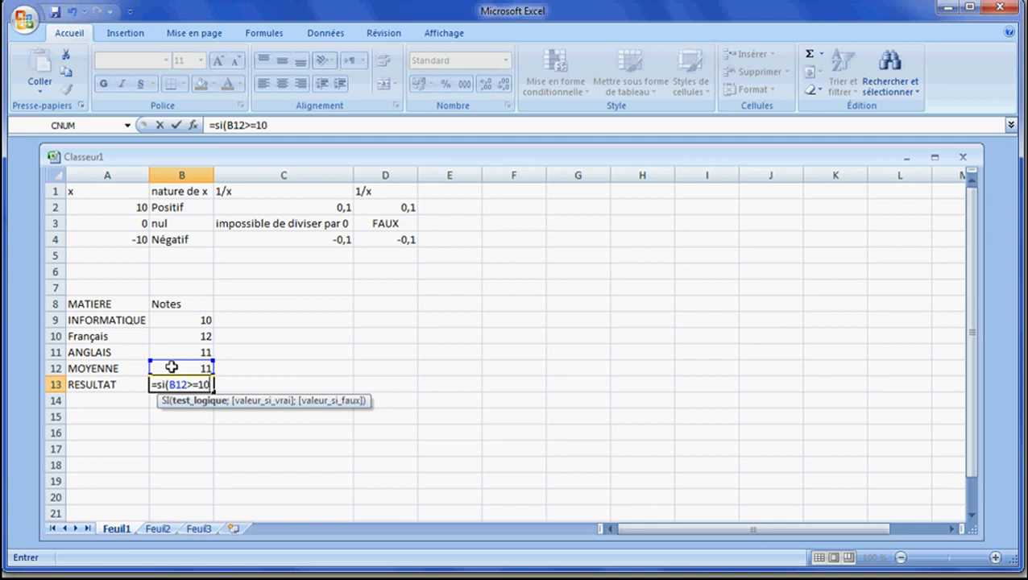
pyautogui.write(';')
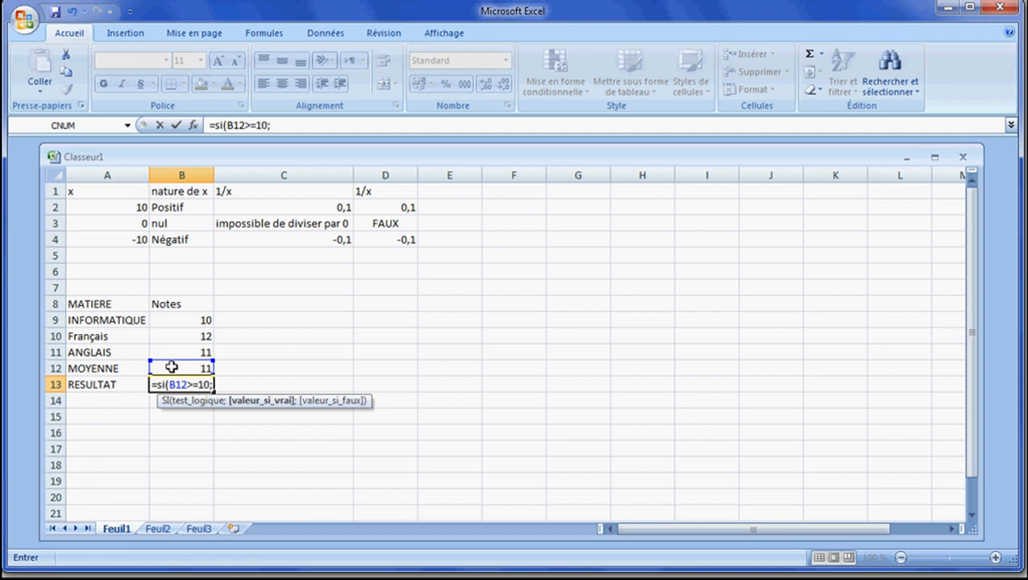
pyautogui.write('"')
pyautogui.write('dmis"')
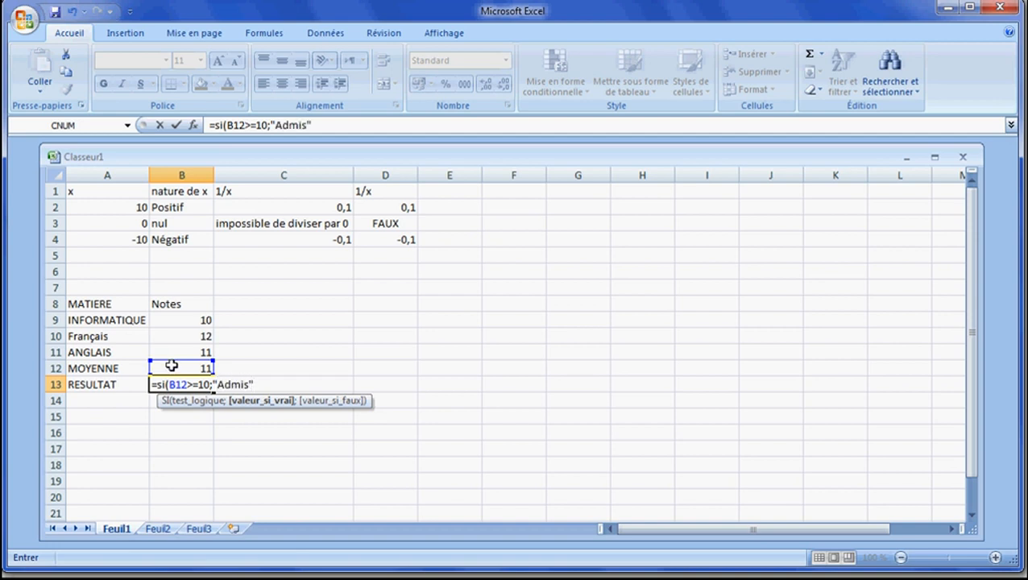
pyautogui.write(';')
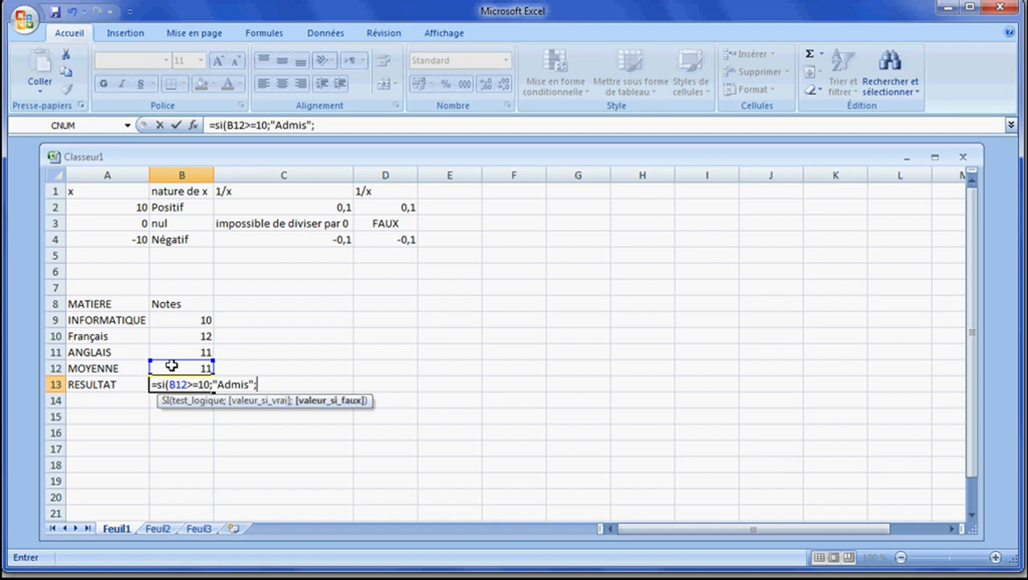
pyautogui.write('"Non Admis')
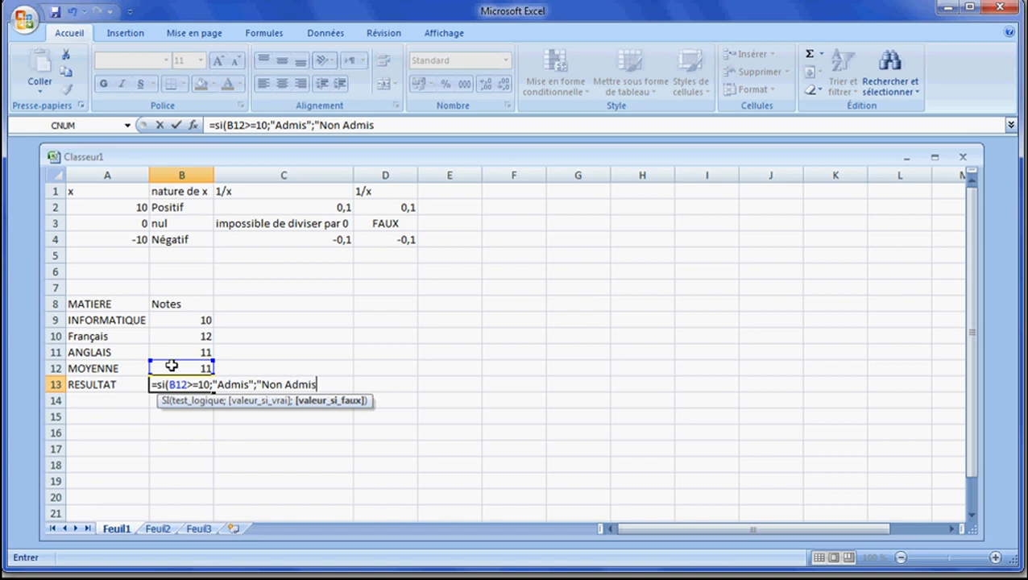
pyautogui.write('")')
pyautogui.press('Return')
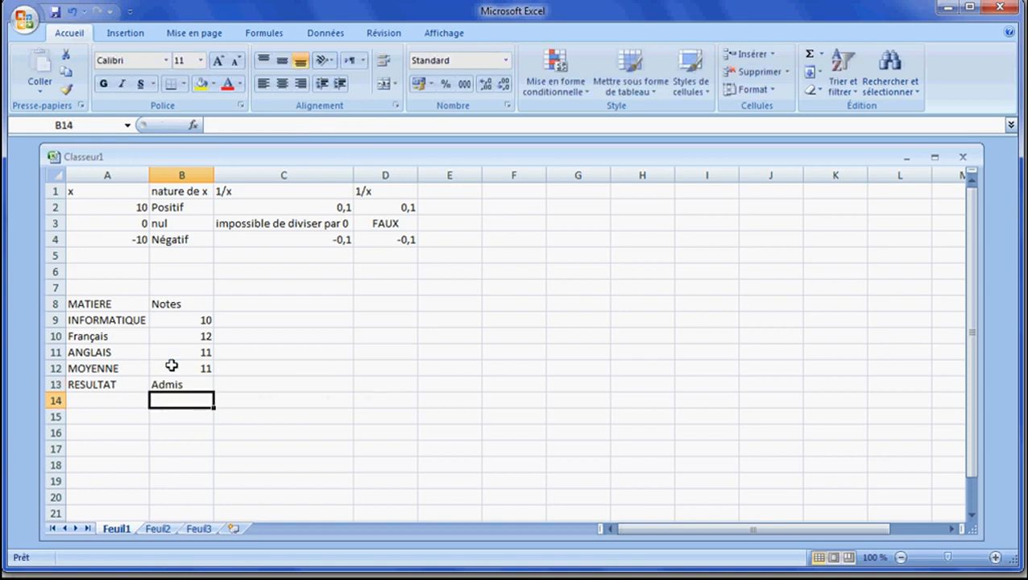
pyautogui.press('Up')
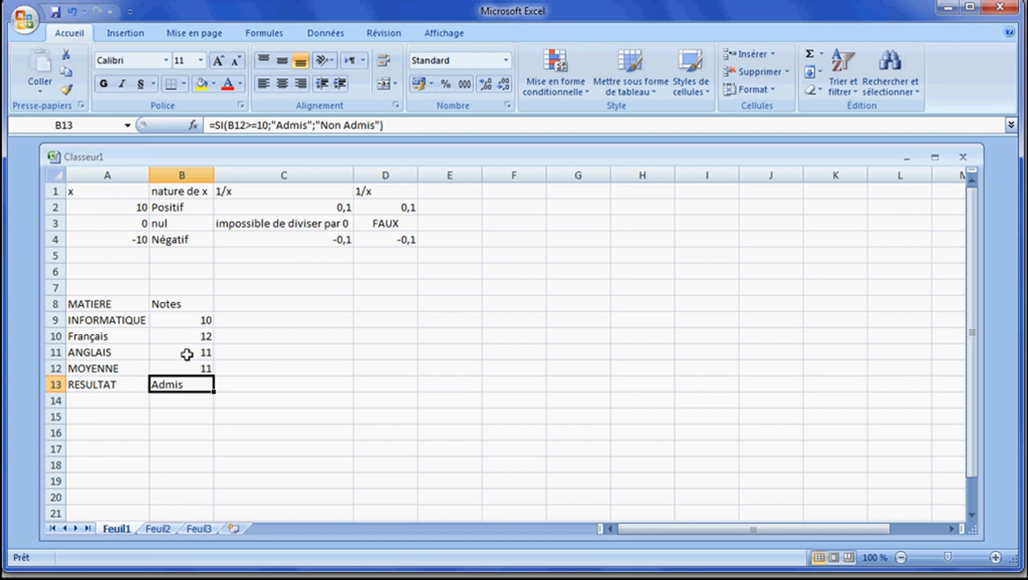
# - Test the RESULTAT formula by changing the ANGLAIS grade in B11 and the Français grade in B10 to 8
pyautogui.click(186, 353)
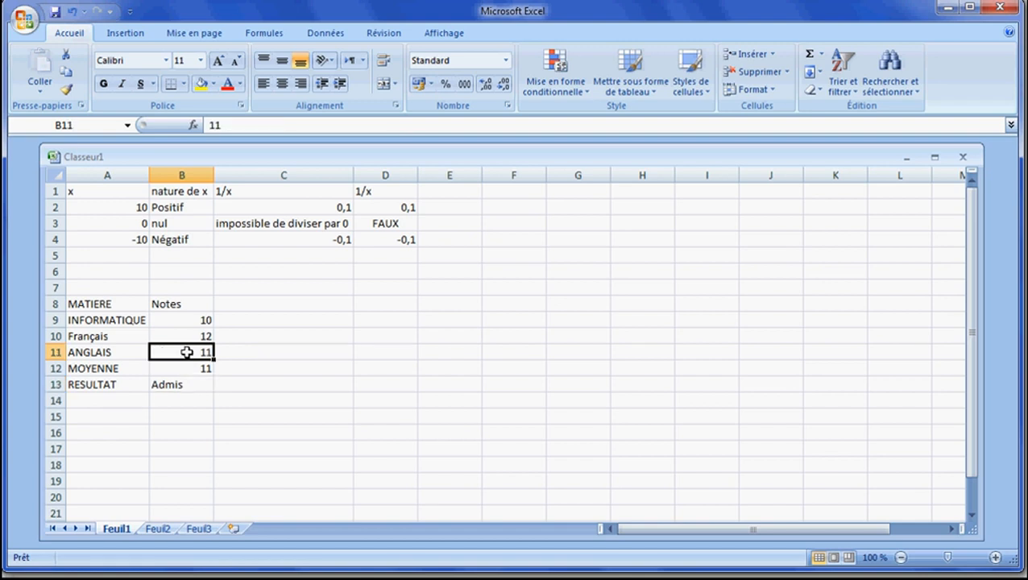
pyautogui.write('8')
pyautogui.press('Return')
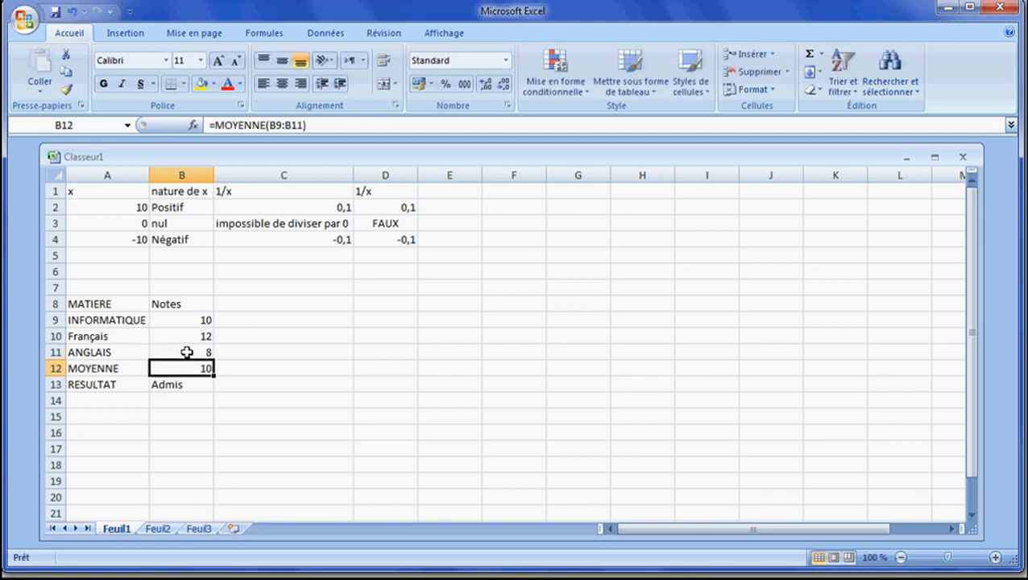
pyautogui.press('Up')
pyautogui.press('Up')
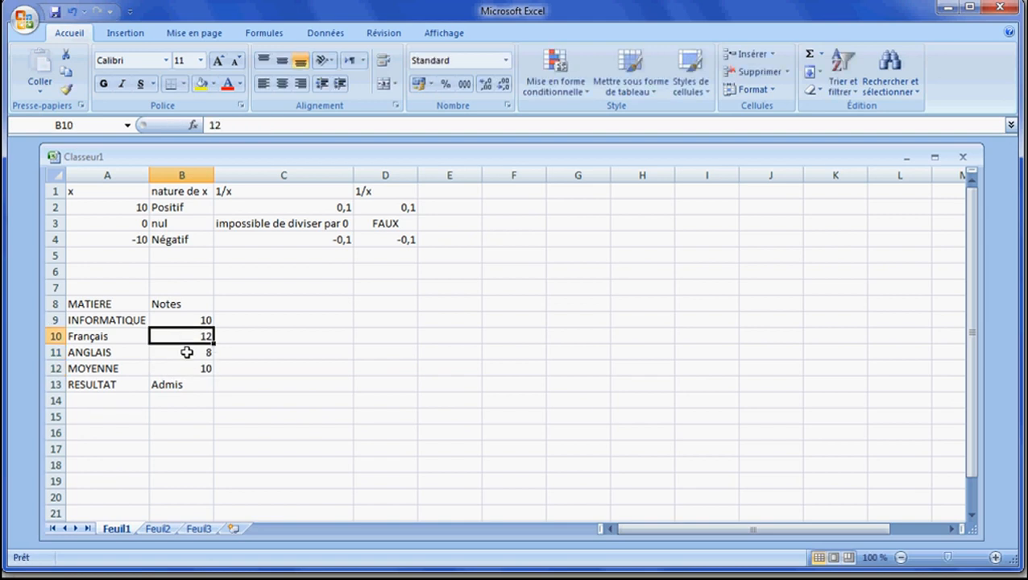
pyautogui.write('8')
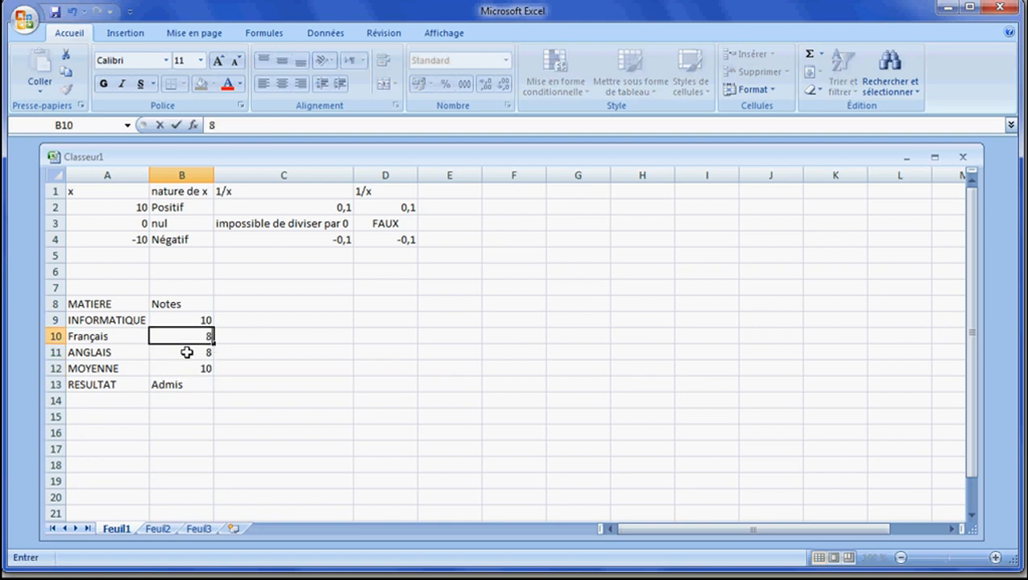
pyautogui.press('Return')
pyautogui.press('Return')
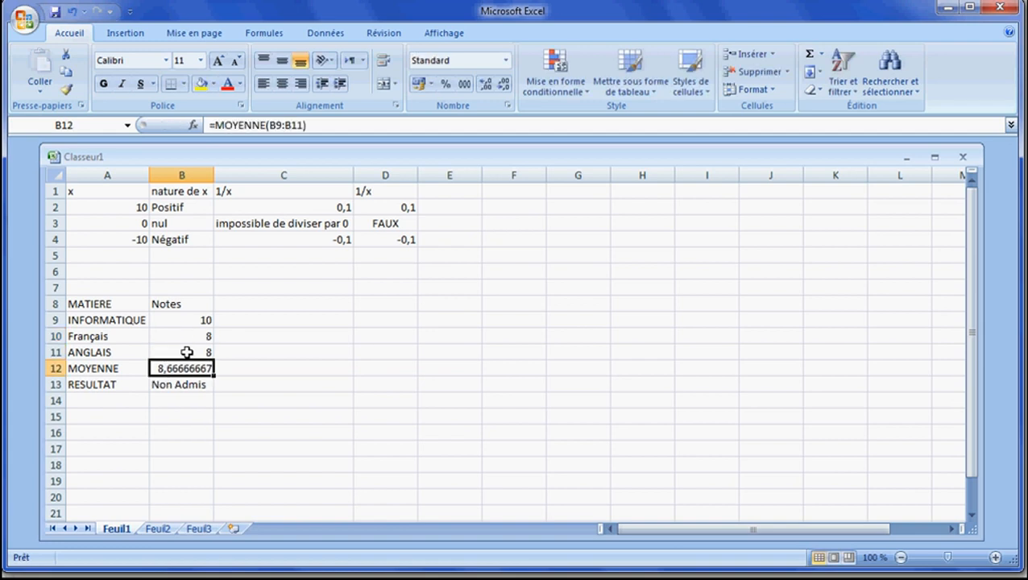
pyautogui.press('Down')
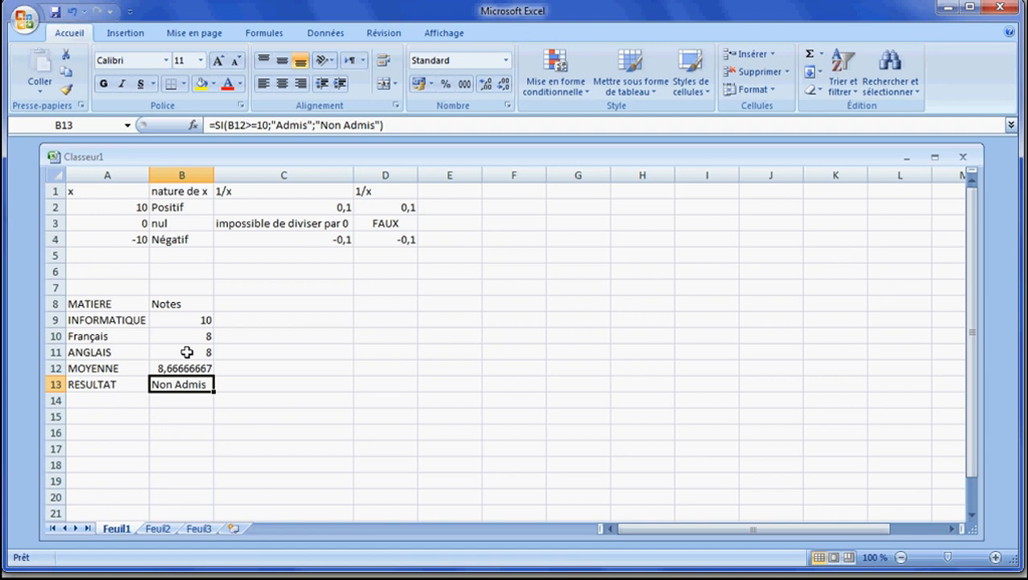
# - Enter the column header montant in cell D8 to start a new table beside the grades
pyautogui.press('Right')
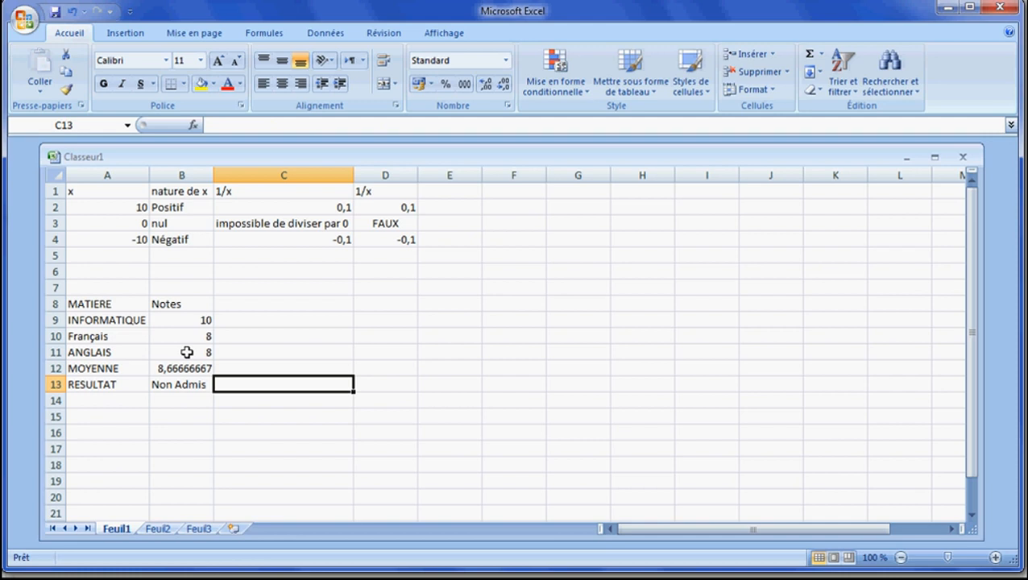
pyautogui.press('Up')
pyautogui.press('Up')
pyautogui.press('Up')
pyautogui.press('Up')
pyautogui.press('Up')
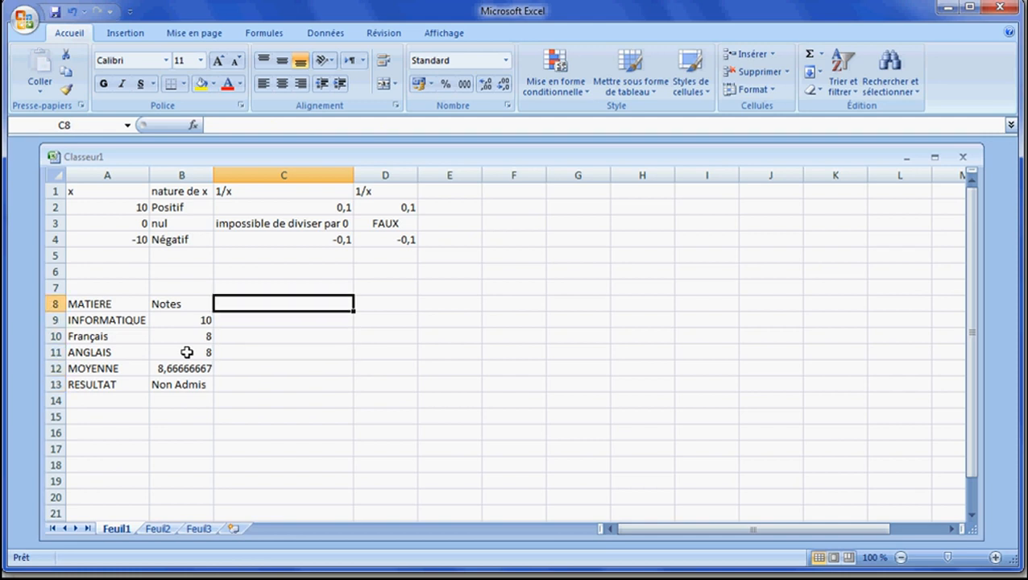
pyautogui.press('Right')
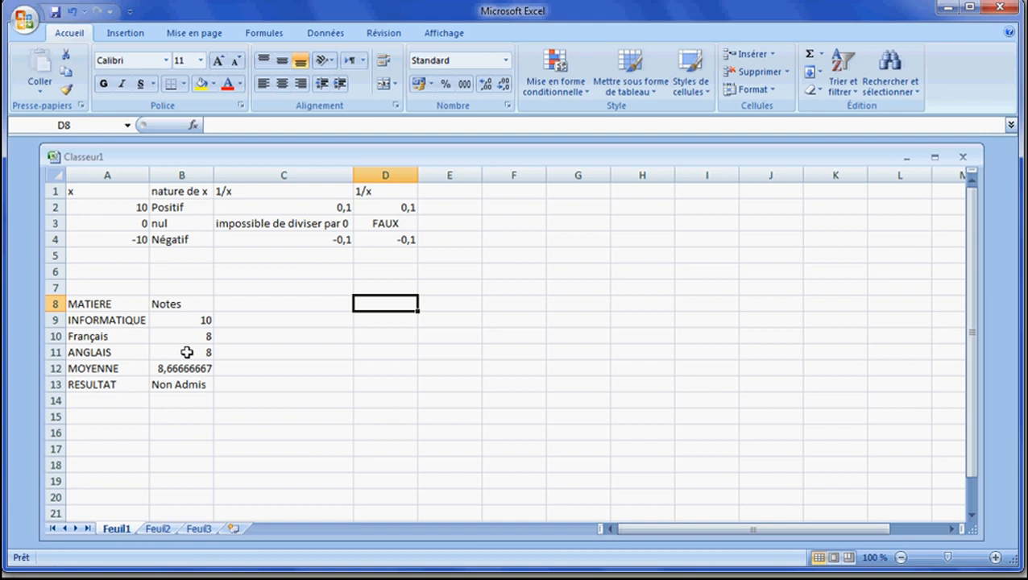
pyautogui.write('mont')
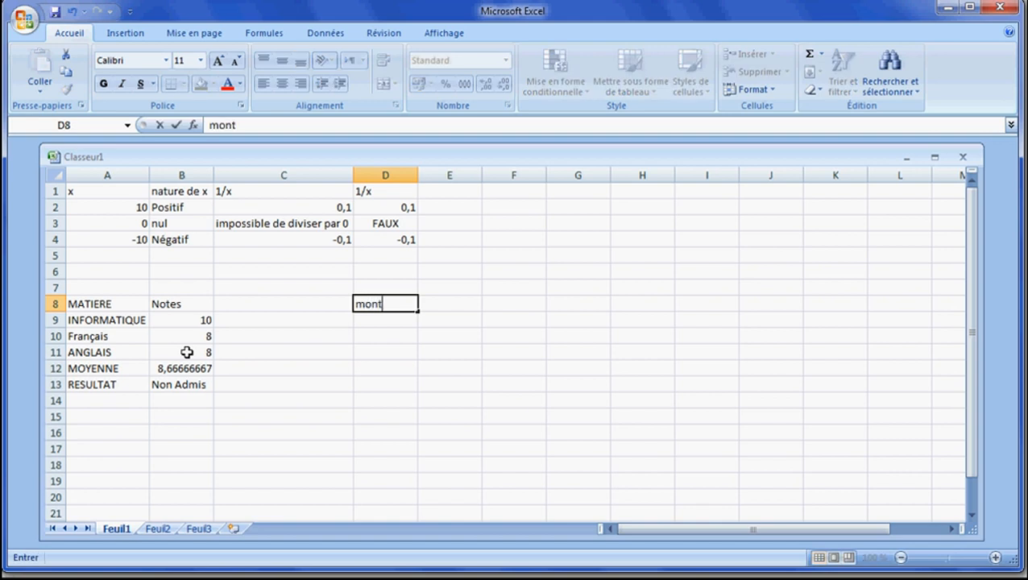
pyautogui.write('ant')
pyautogui.press('Tab')
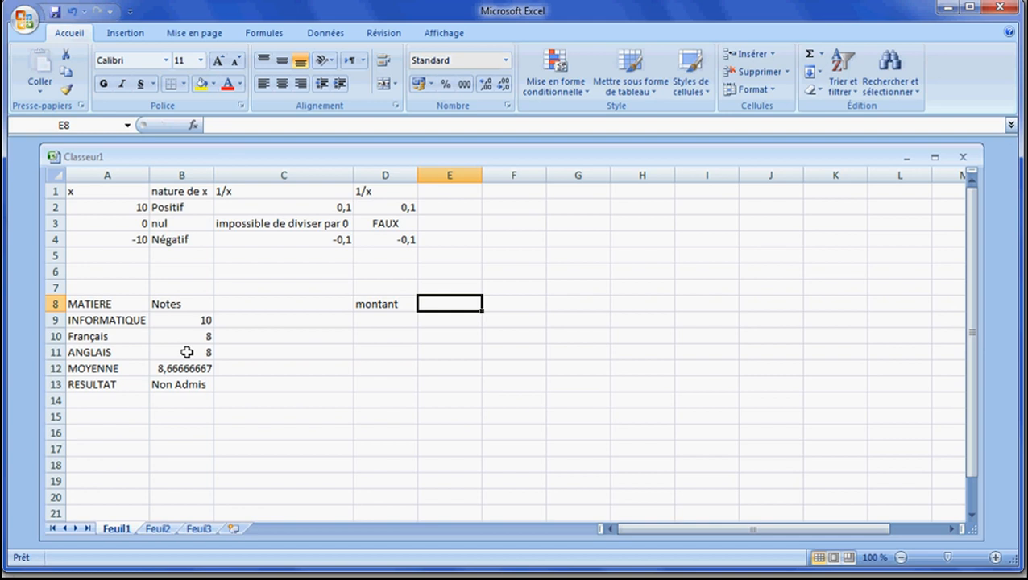
# - Enter the column header taux-remise in cell E8, beside montant
pyautogui.write('ta')
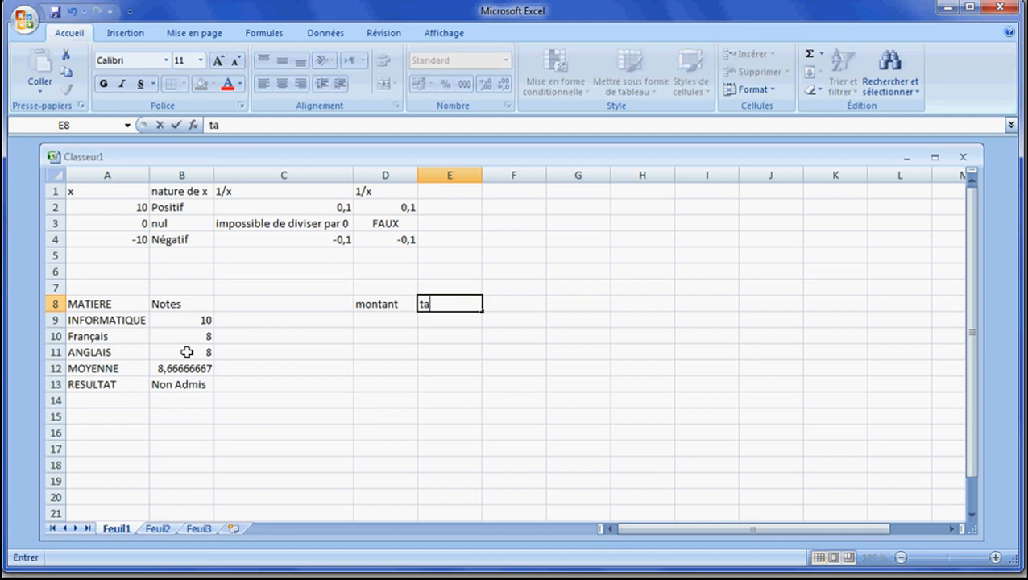
pyautogui.write('ux-remise')
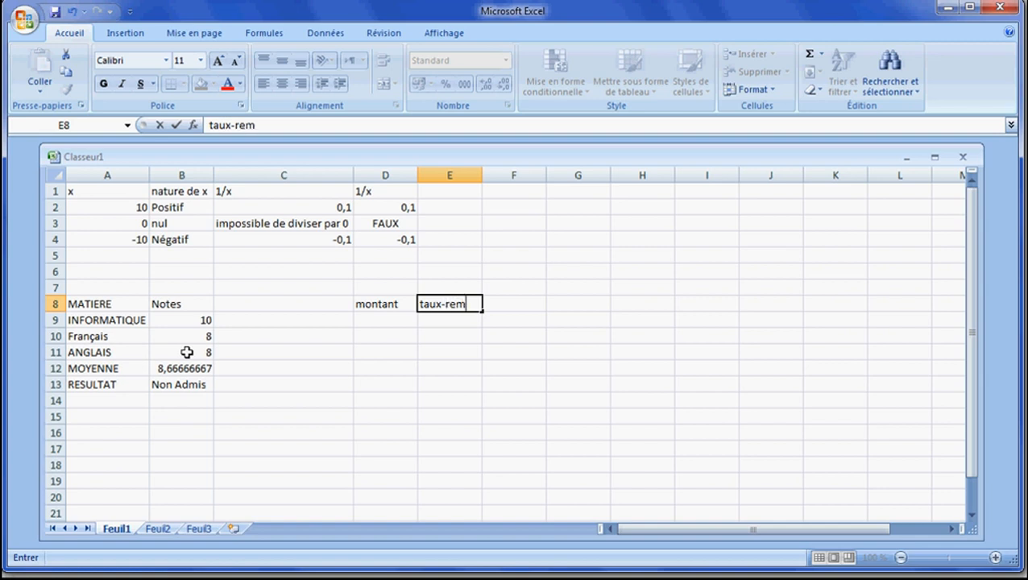
pyautogui.press('Return')
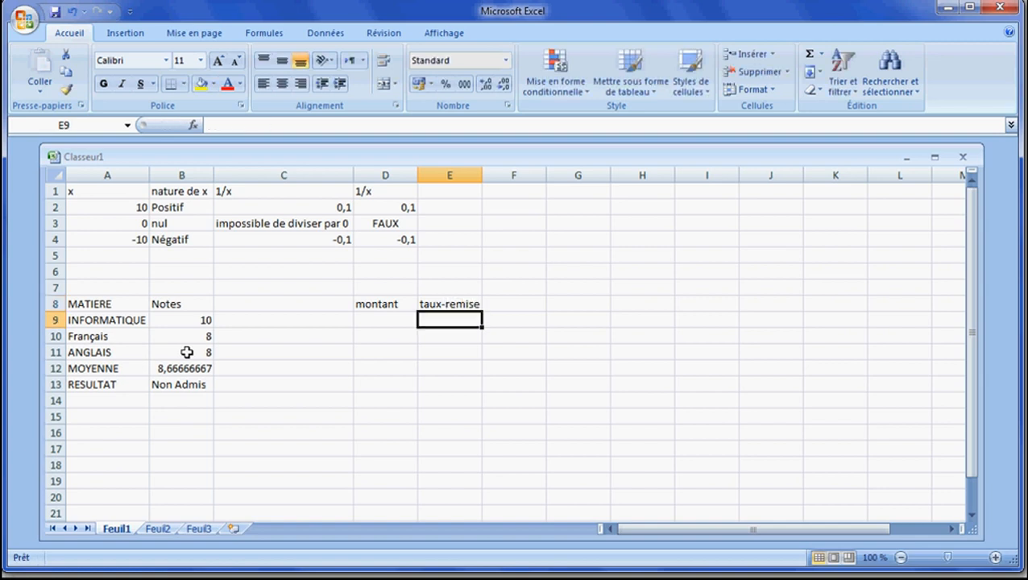
# - Fill the first discount bracket with <5000 in D9 and a rate of 0% in E9
pyautogui.press('Left')
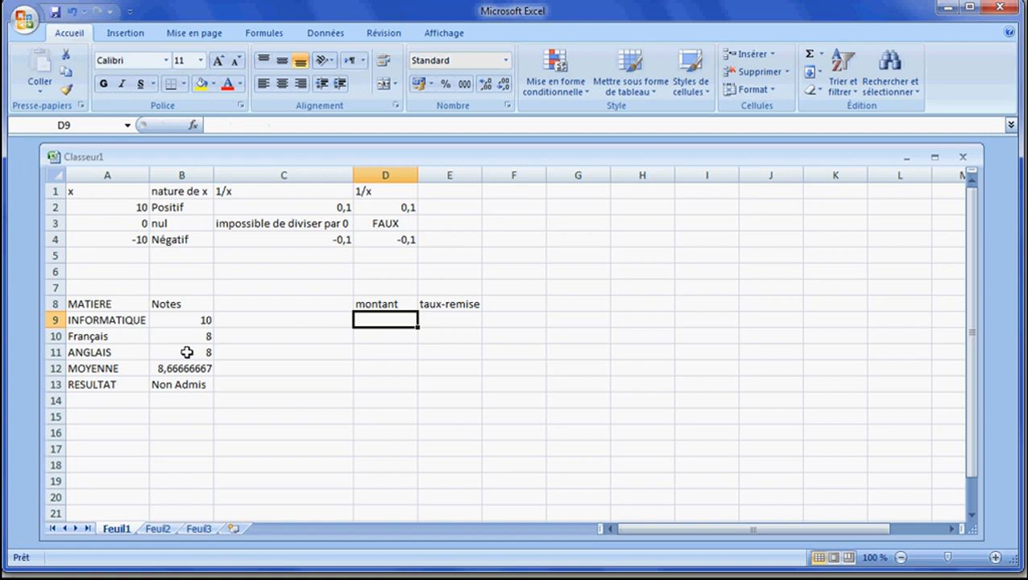
pyautogui.write('<')
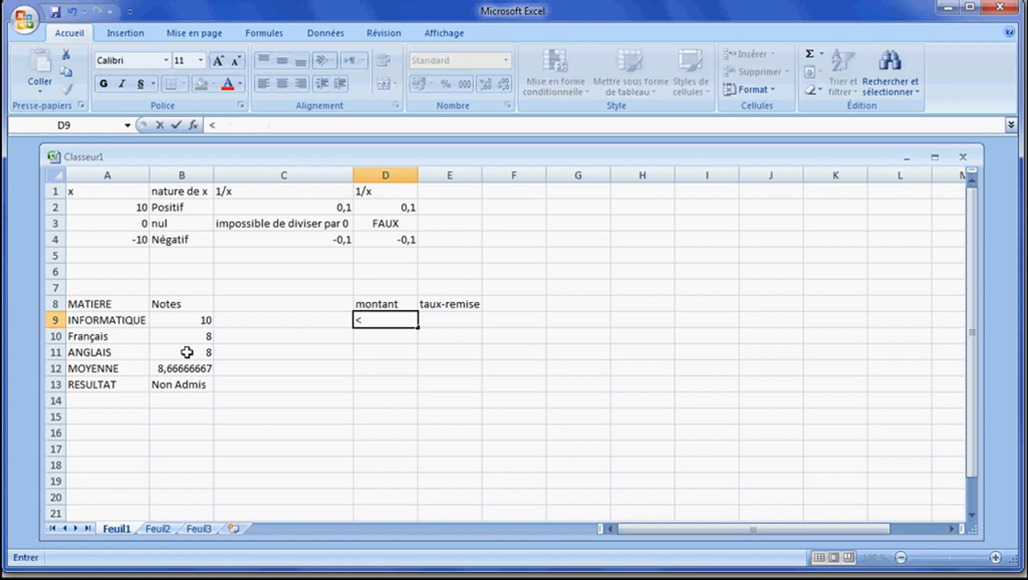
pyautogui.write('5000')
pyautogui.press('Tab')
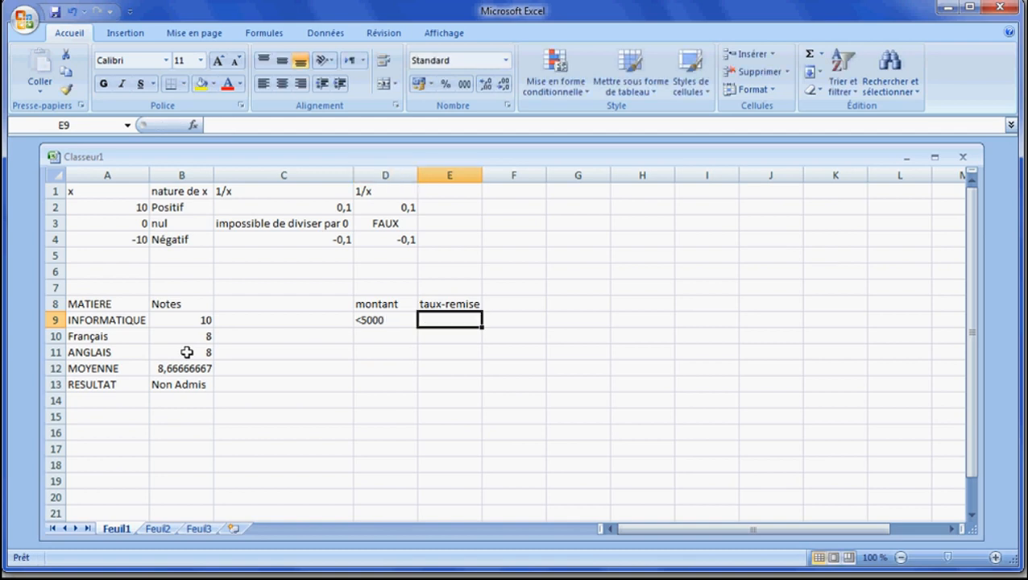
pyautogui.write('0%')
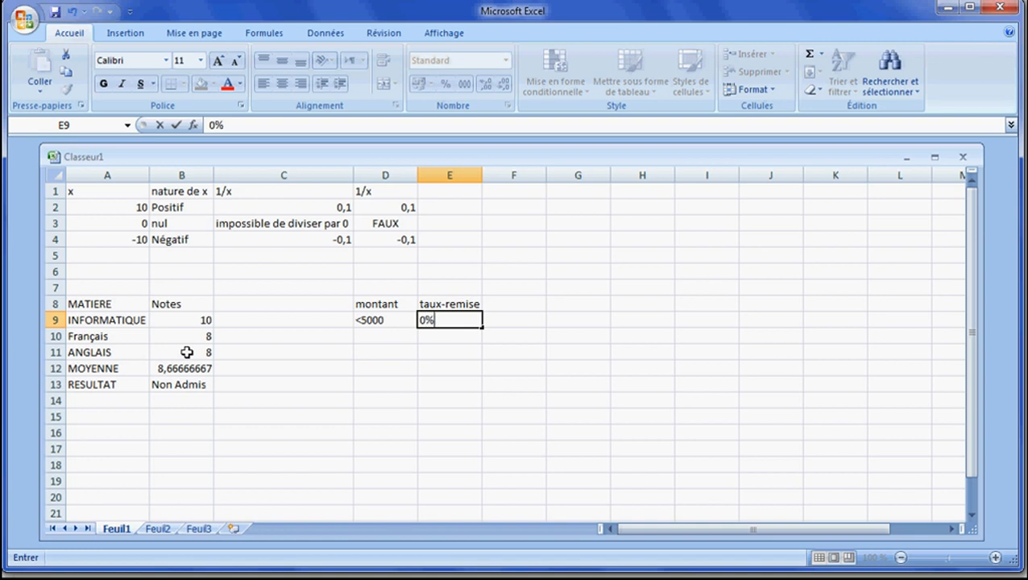
pyautogui.press('Return')
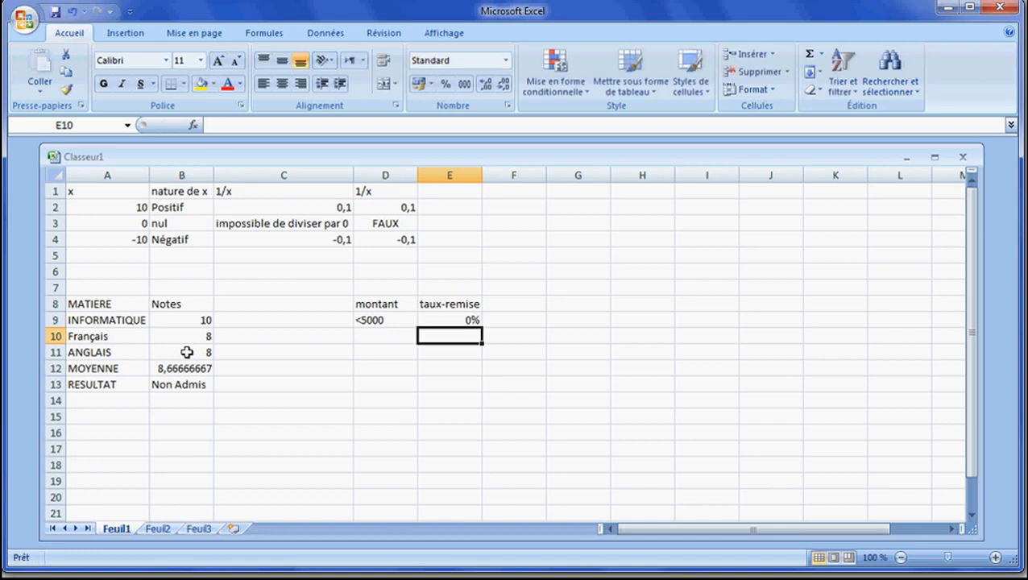
# - Add the second discount bracket with [5000,10000[ in D10 and a rate of 1% in E10
pyautogui.press('Left')
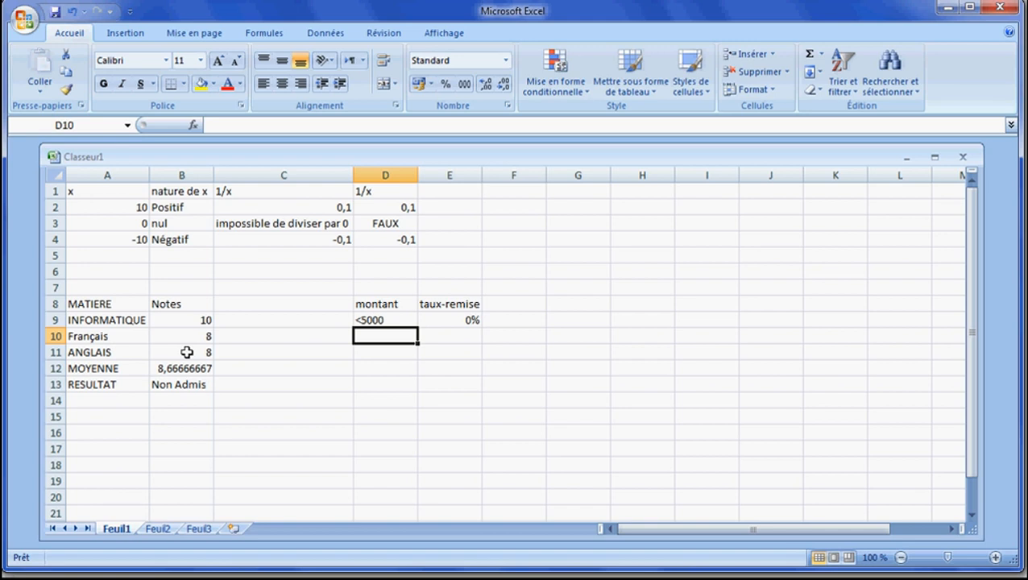
pyautogui.write('[')
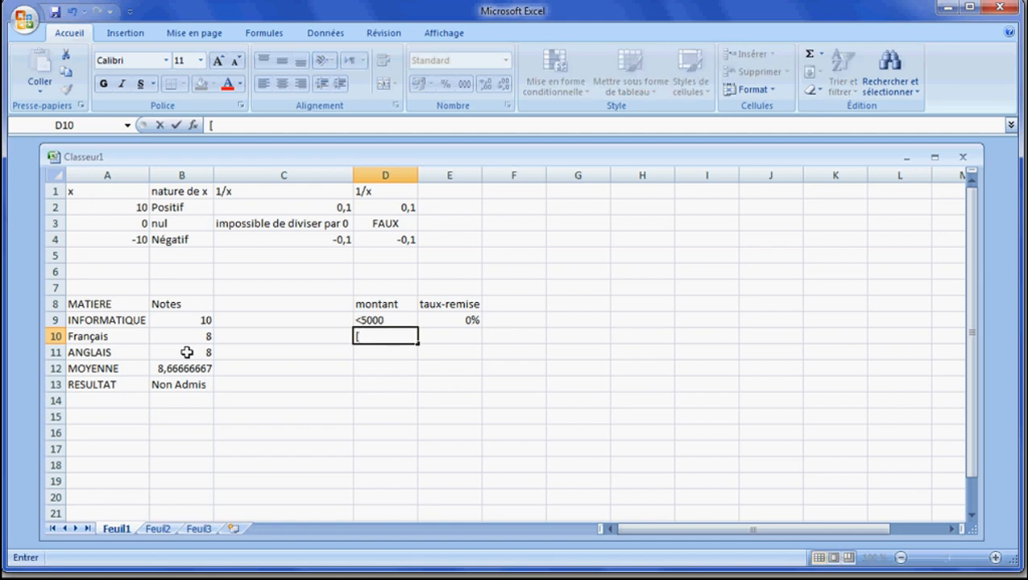
pyautogui.write('5000,10000]')
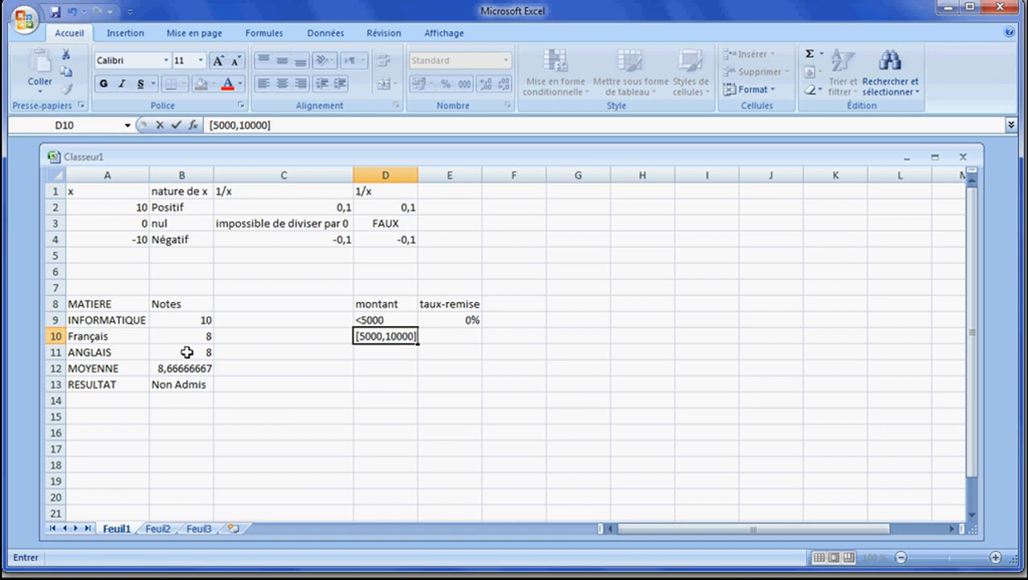
pyautogui.press('BackSpace')
pyautogui.write('[')
pyautogui.press('Return')
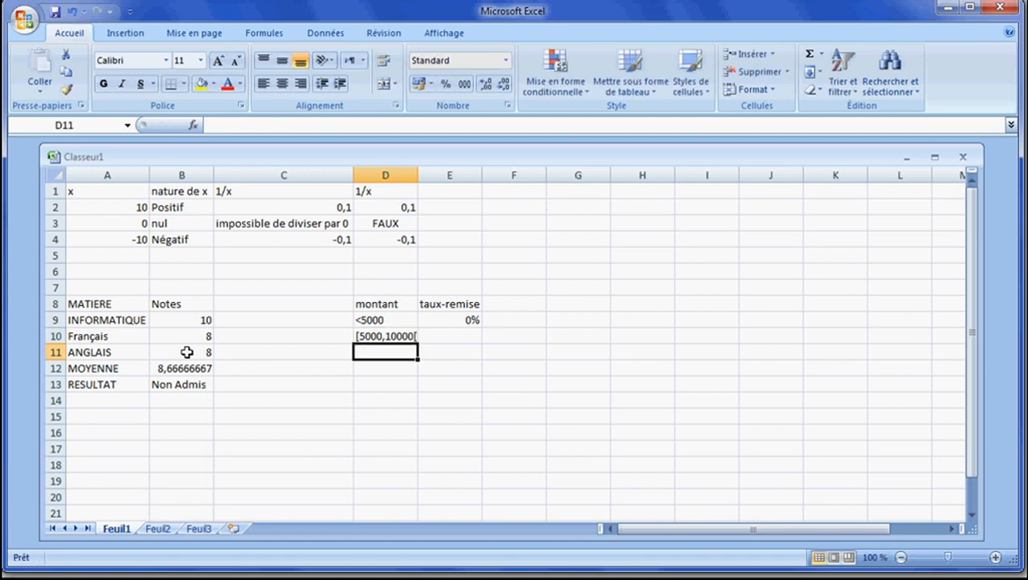
pyautogui.press('Up')
pyautogui.press('Right')
pyautogui.write('1')
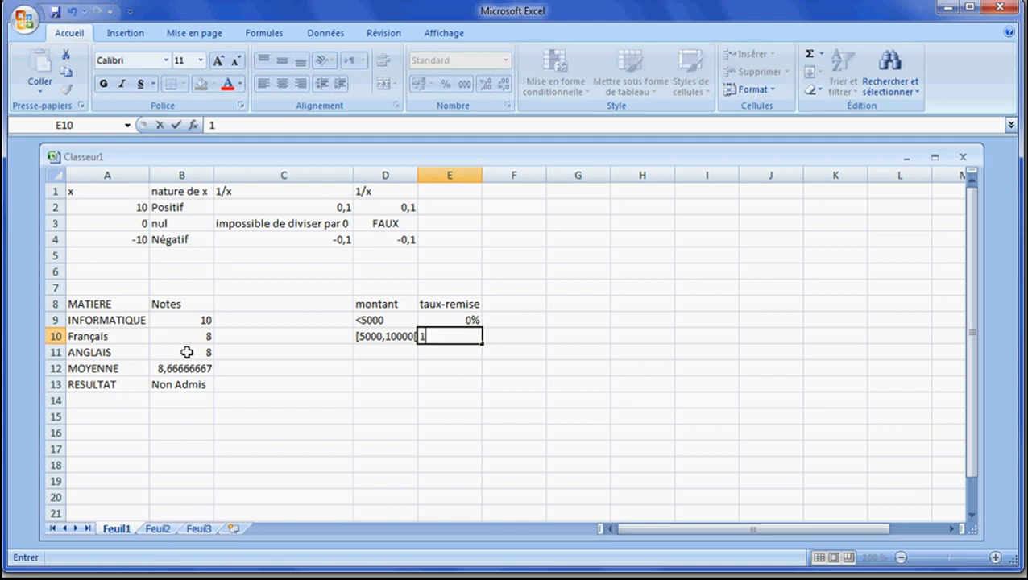
pyautogui.write('%')
pyautogui.press('Return')
# - Add the third discount bracket with >=10000 in D11 and a rate of 1,50% in E11
pyautogui.press('Left')
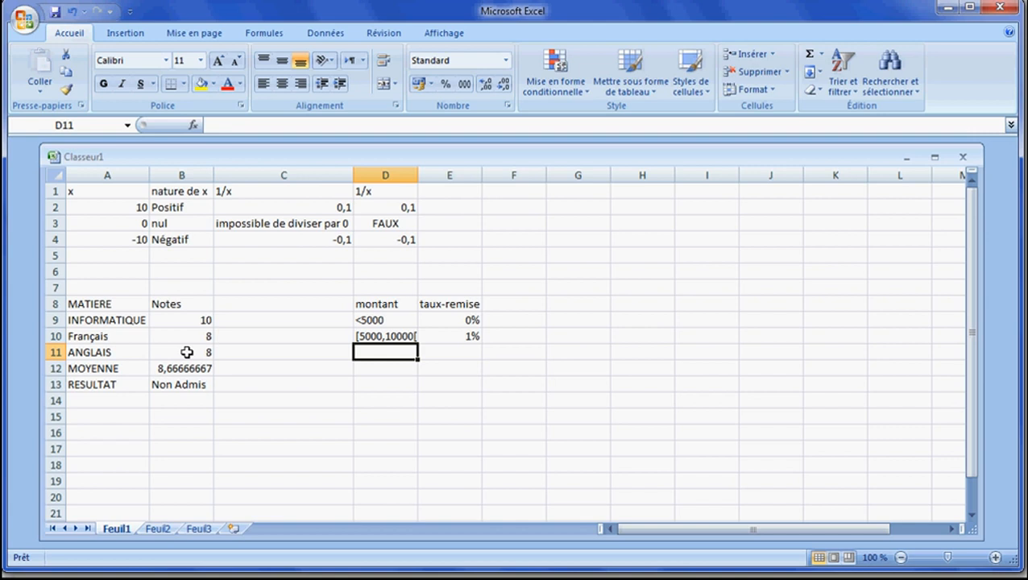
pyautogui.write('>=')
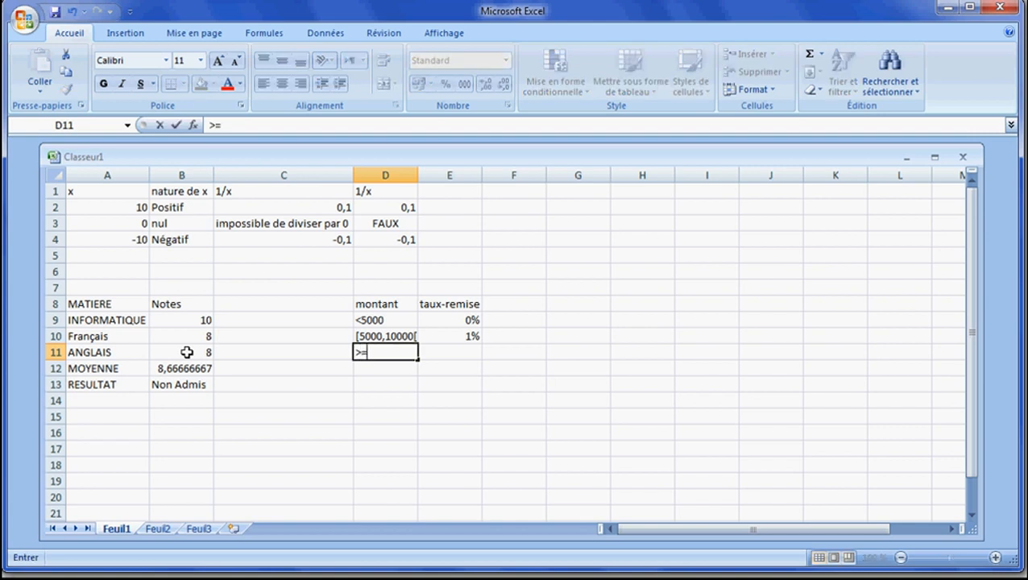
pyautogui.write('10000')
pyautogui.press('Tab')
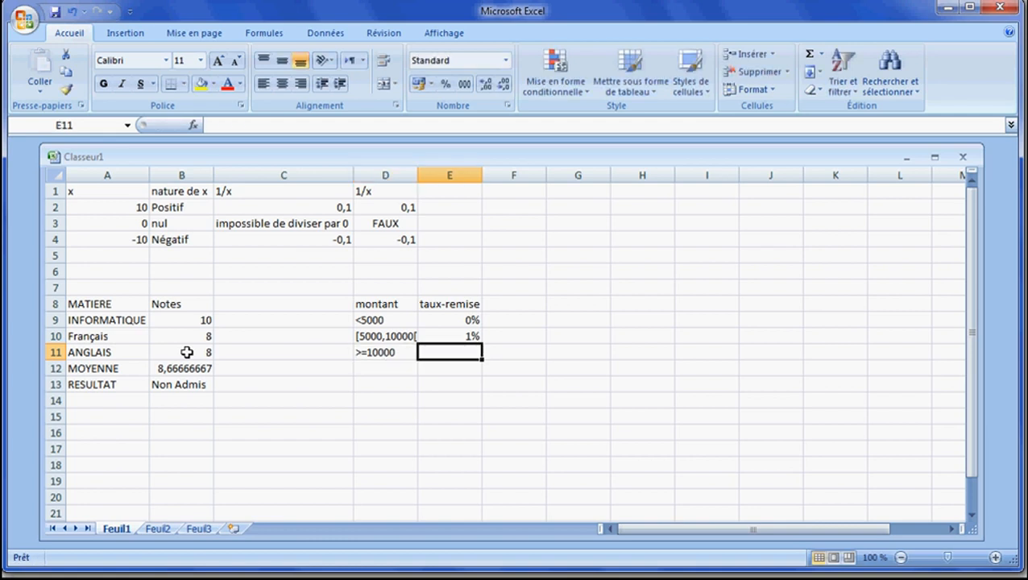
pyautogui.write('1,5')
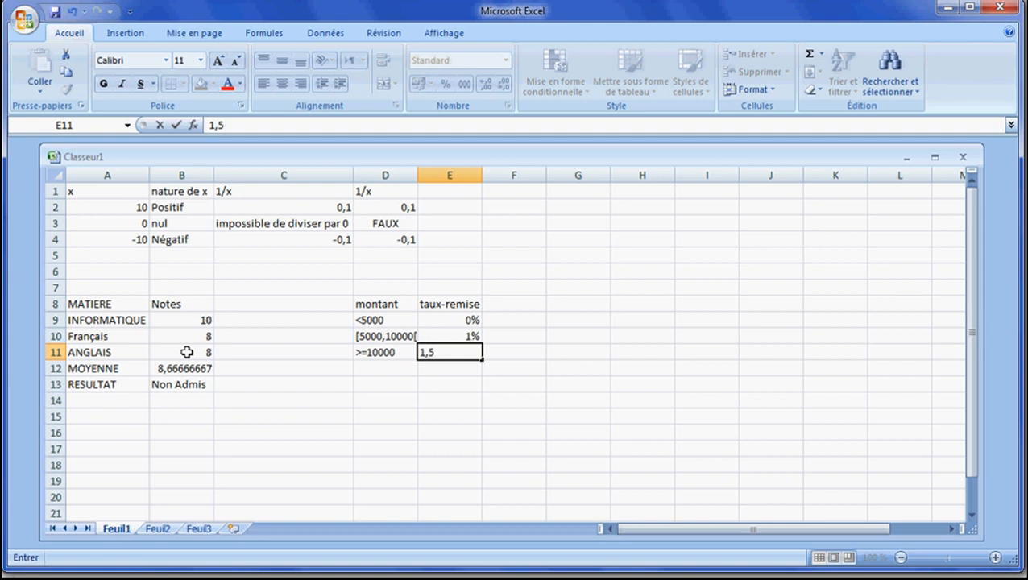
pyautogui.write('0%')
pyautogui.press('Return')
# - Enter the label montant in G8 and the amount 5000 beside it in H8
pyautogui.press('Right')
pyautogui.press('Right')
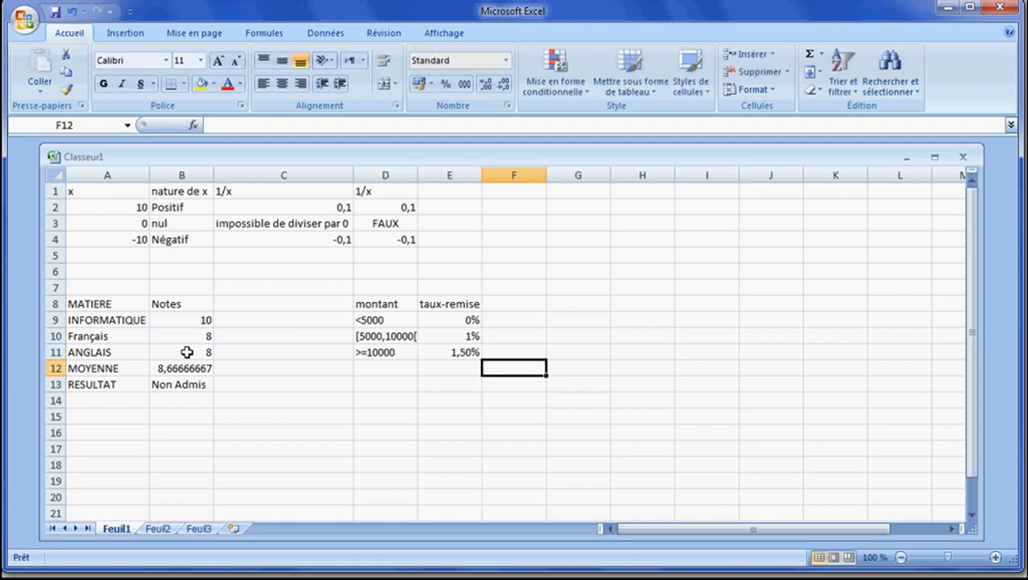
pyautogui.press('Up')
pyautogui.press('Up')
pyautogui.press('Up')
pyautogui.press('Up')
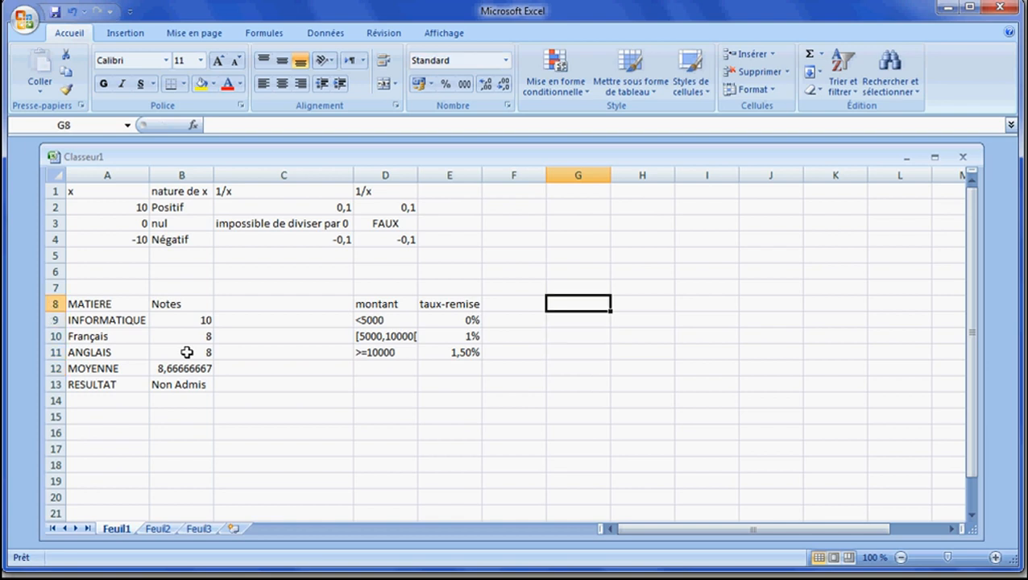
pyautogui.write('m')
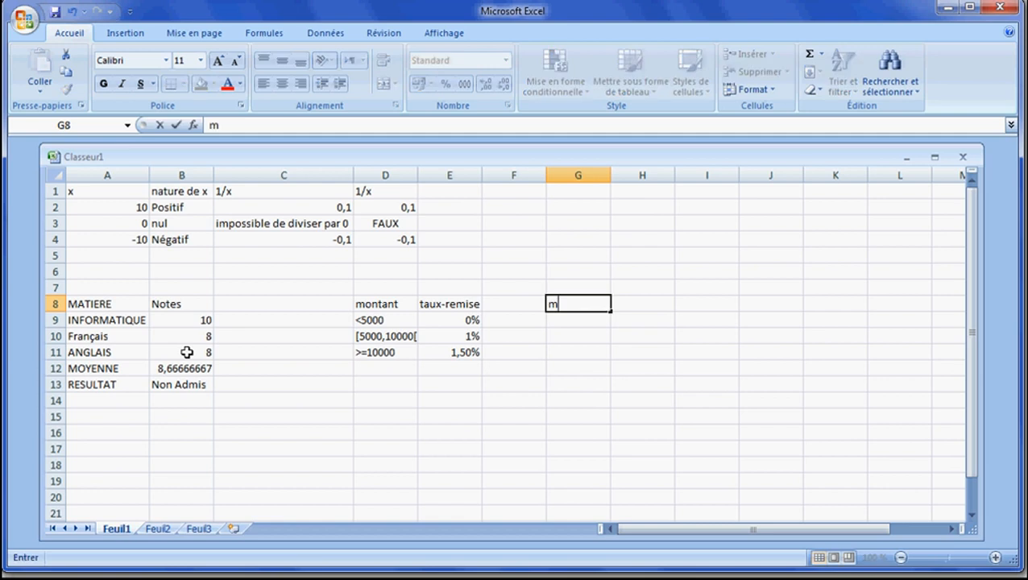
pyautogui.write('ontant')
pyautogui.press('Tab')
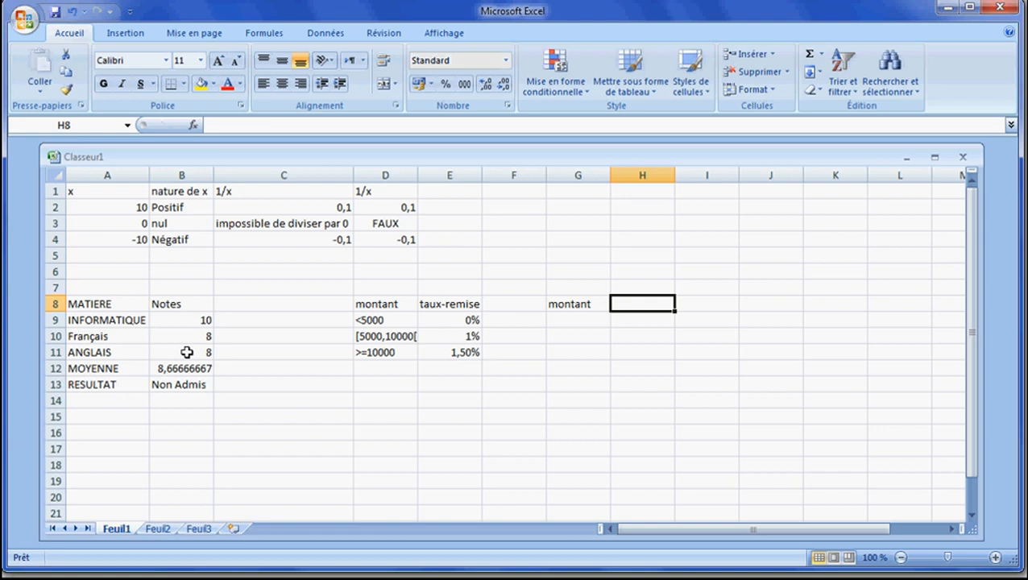
pyautogui.press('Down')
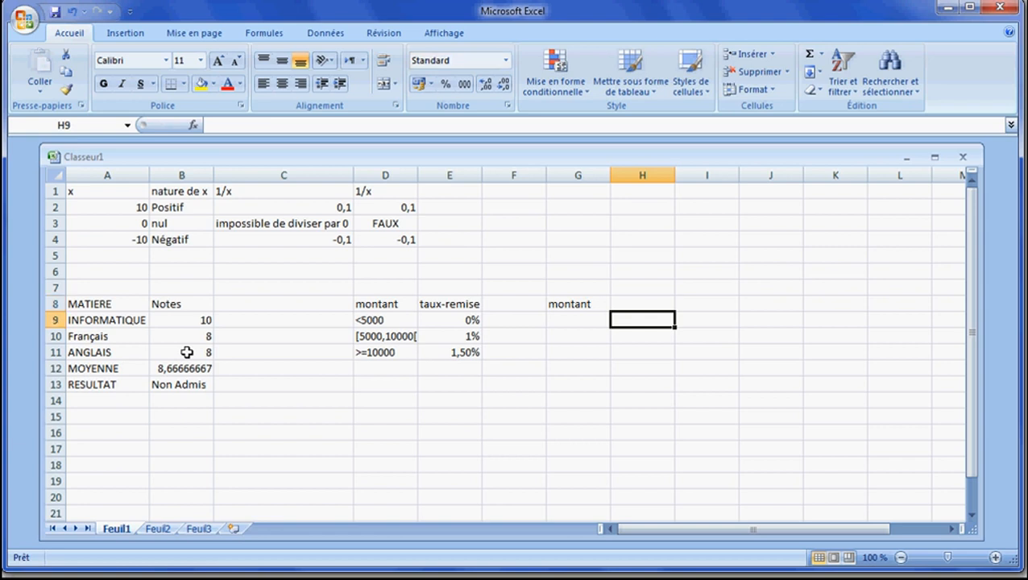
pyautogui.press('Left')
pyautogui.press('Up')
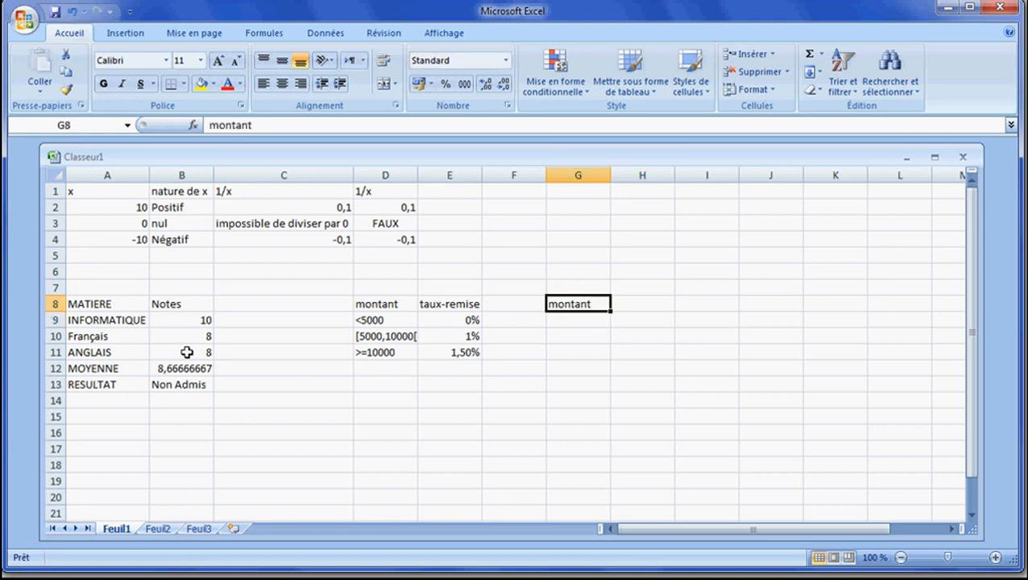
pyautogui.press('Right')
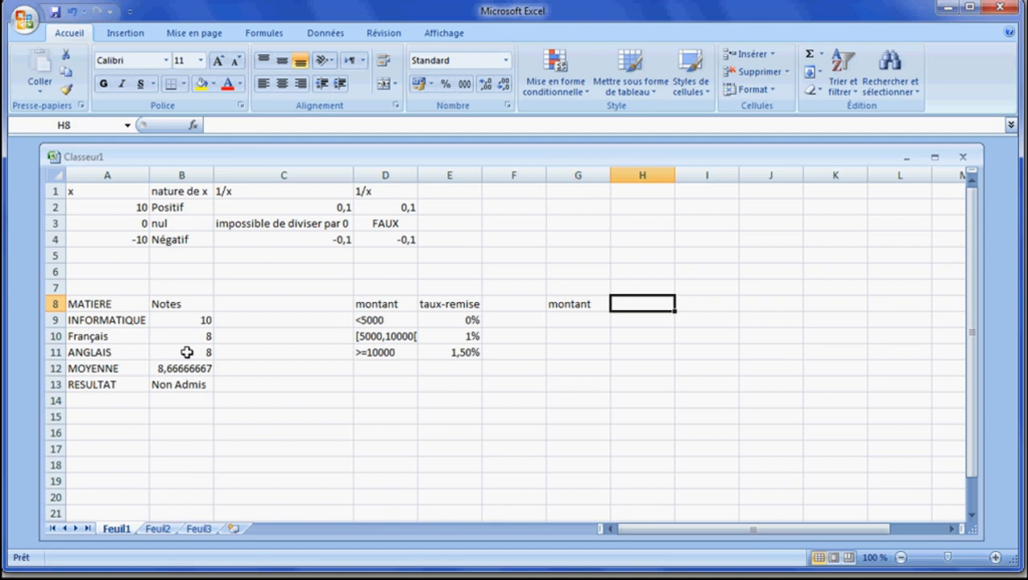
pyautogui.write('5000')
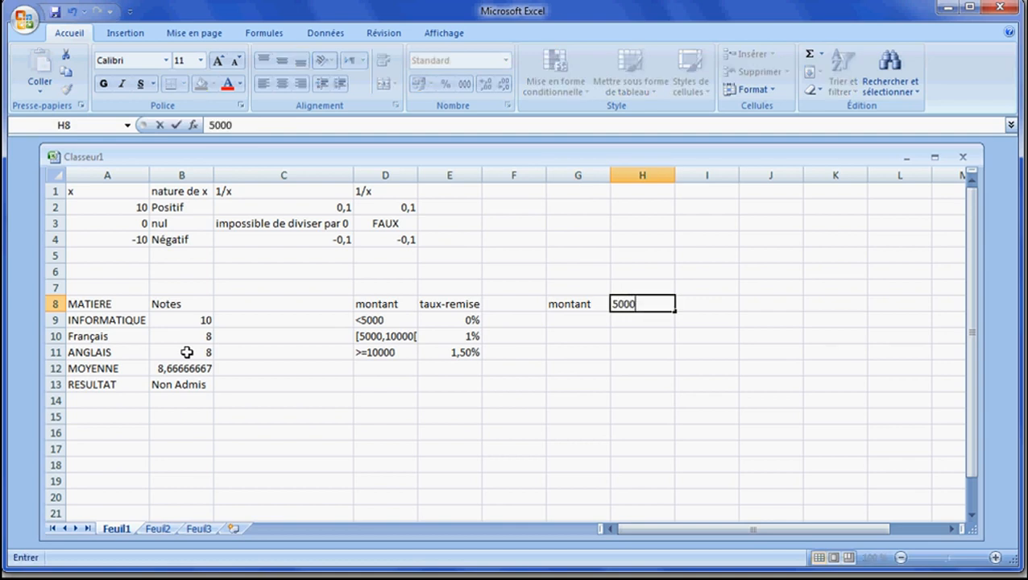
pyautogui.press('Return')
# - Enter the labels Remise in G9 and Net in G10, below montant
pyautogui.press('Left')
pyautogui.press('Left')
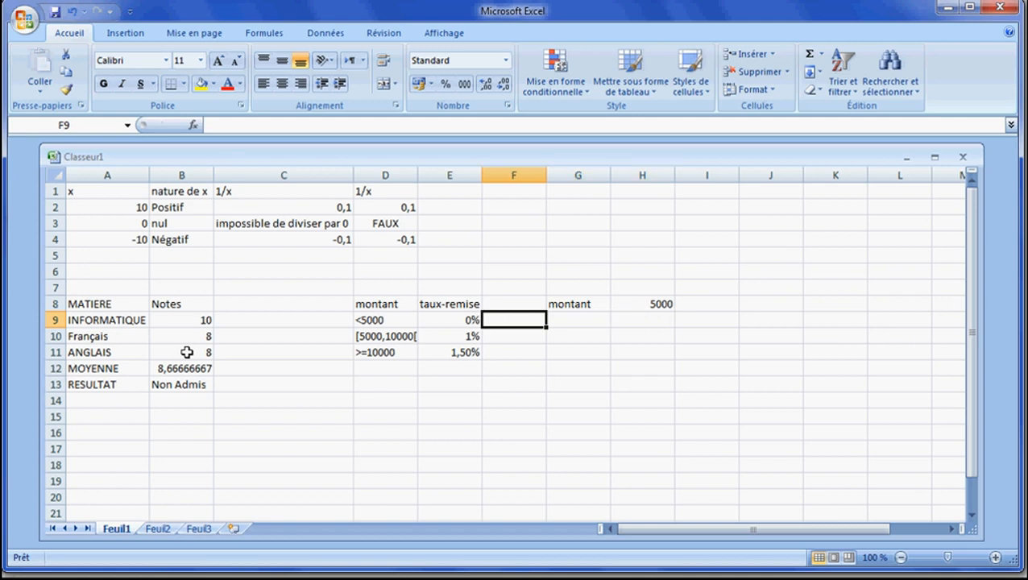
pyautogui.press('Right')
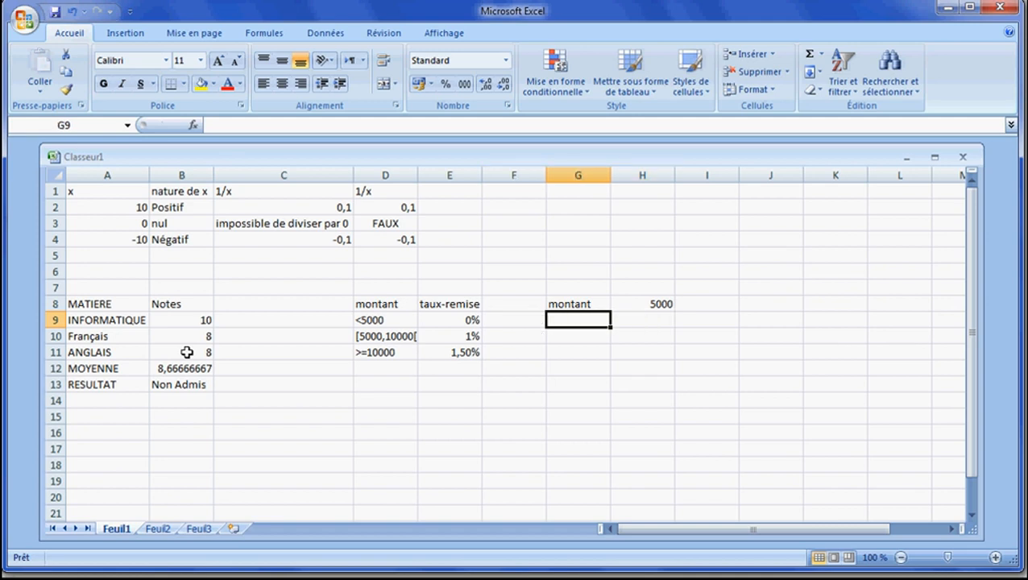
pyautogui.write('Re')
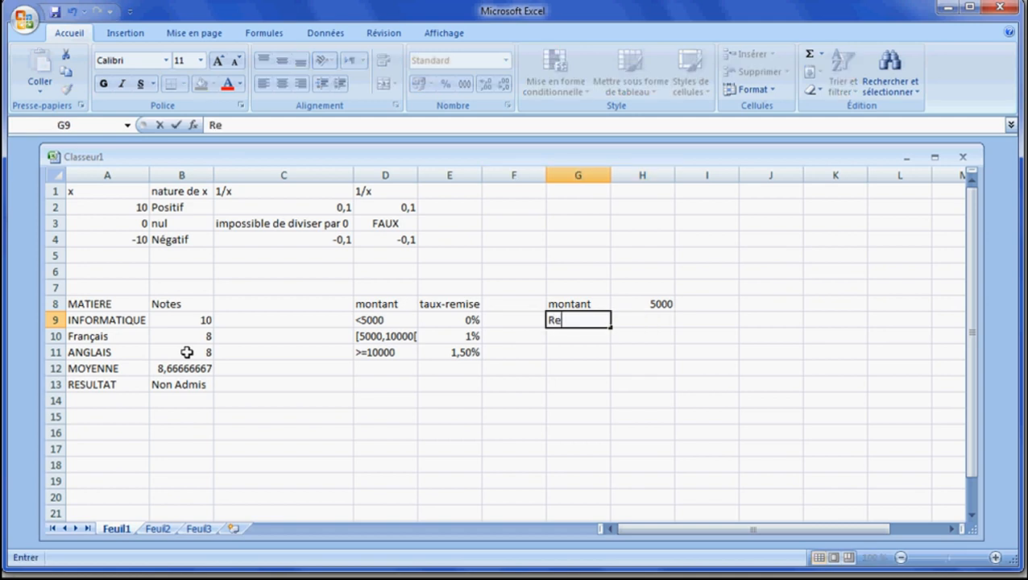
pyautogui.write('mise')
pyautogui.press('Return')
pyautogui.write('Net')
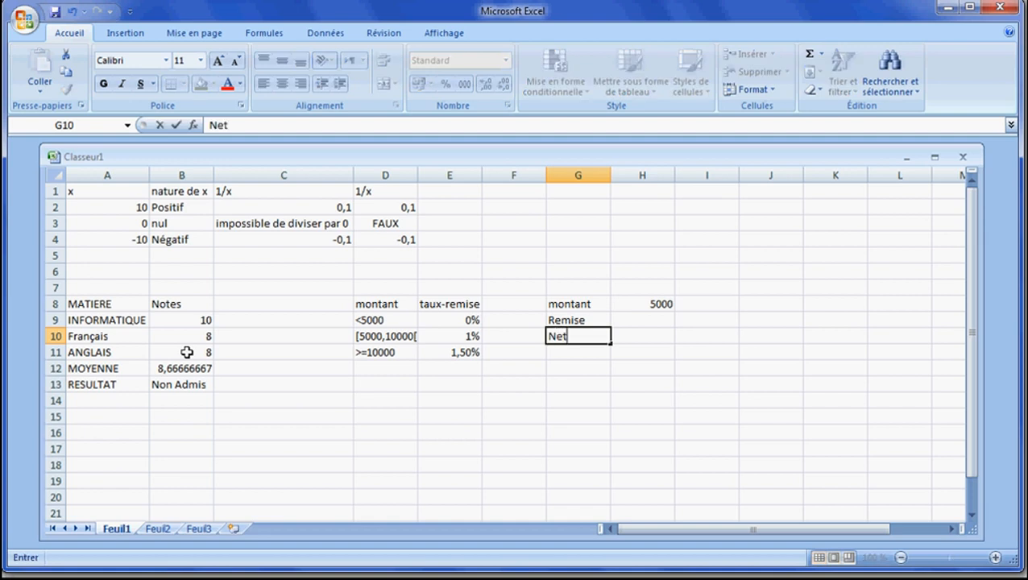
pyautogui.press('Up')
pyautogui.press('Up')
pyautogui.press('Down')
pyautogui.press('Down')
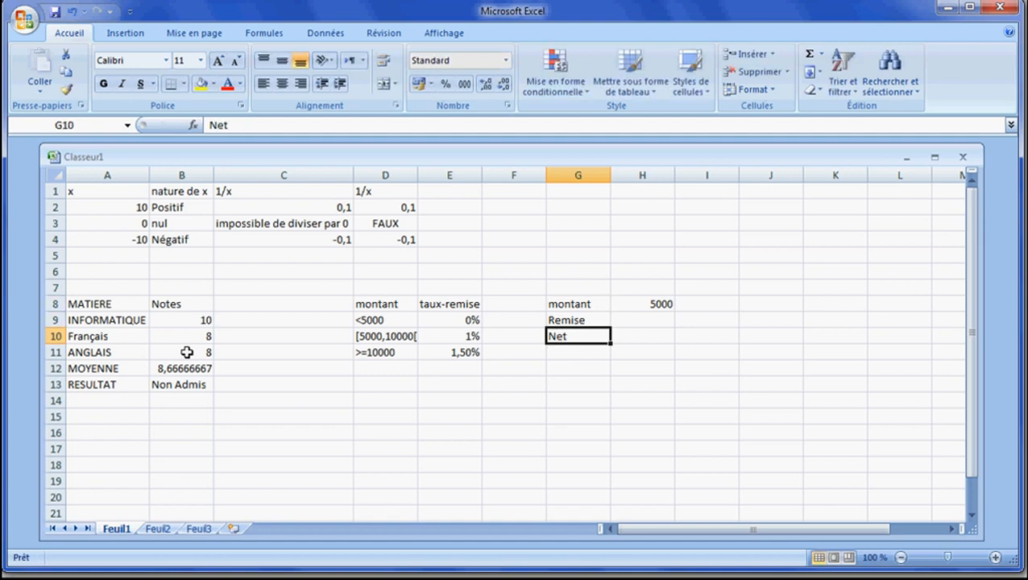
# - Enter the formula =H8-H9 in H10 to calculate the Net amount
pyautogui.press('Right')
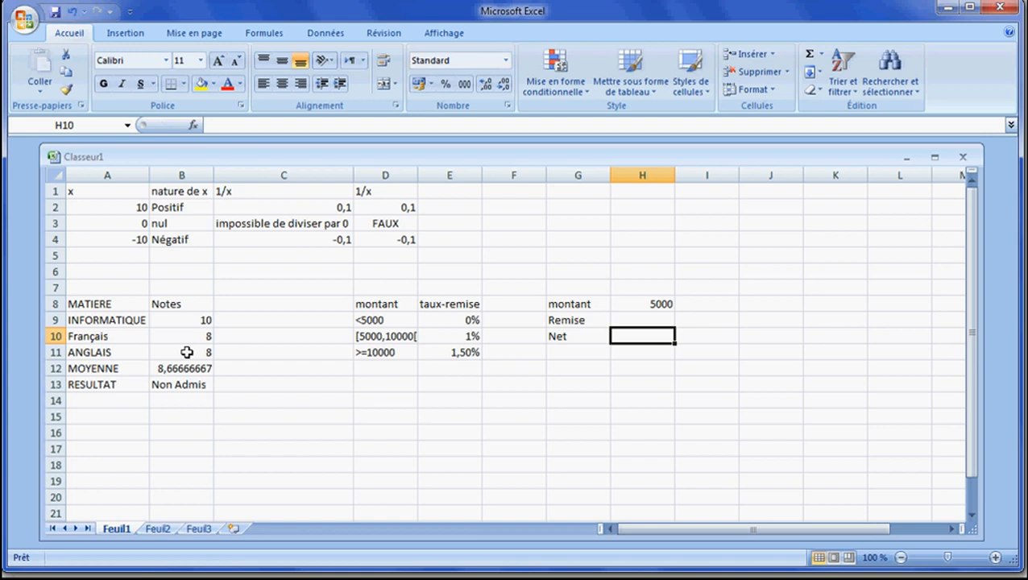
pyautogui.write('=')
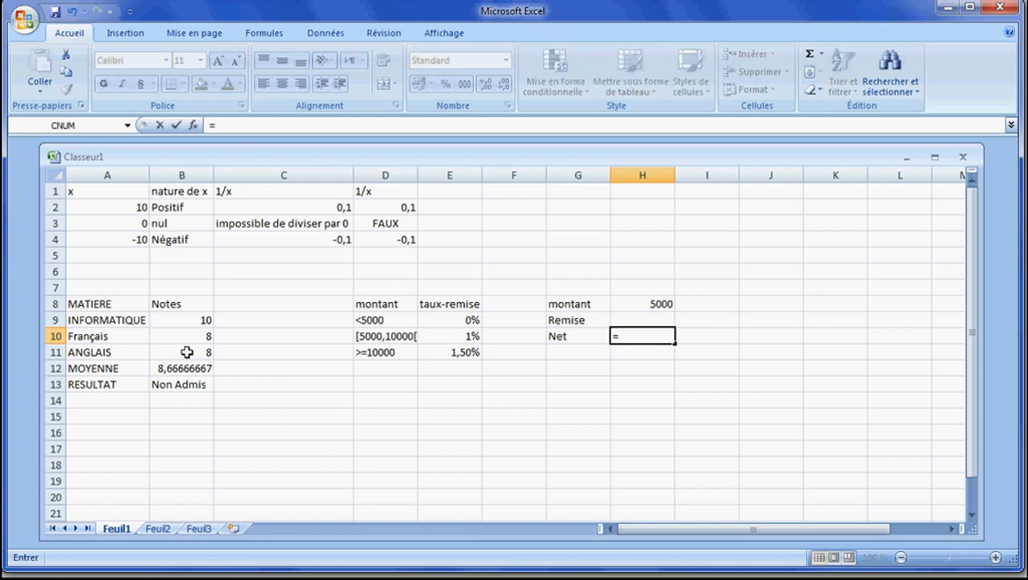
pyautogui.click(627, 308)
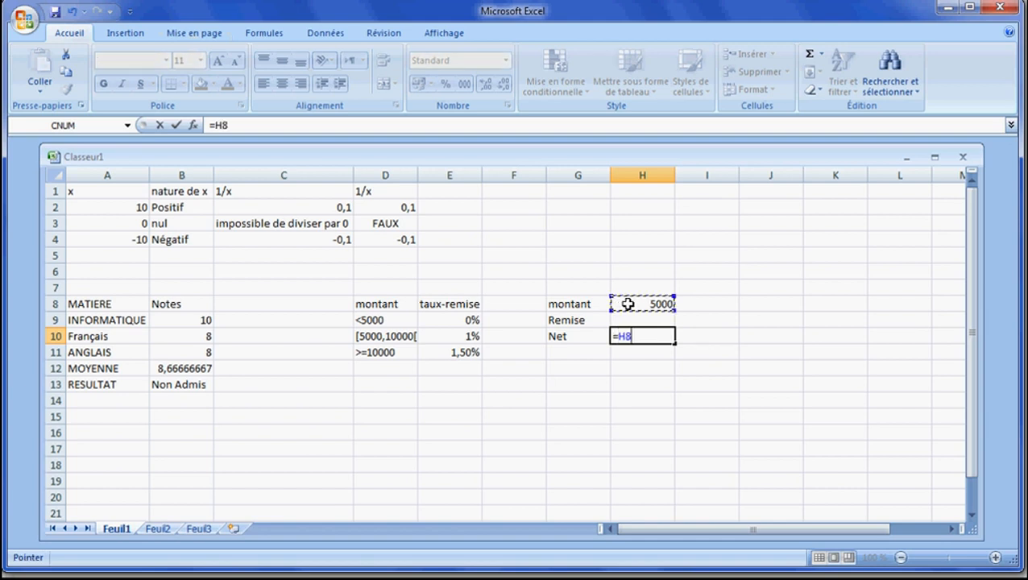
pyautogui.write('-')
pyautogui.click(630, 320)
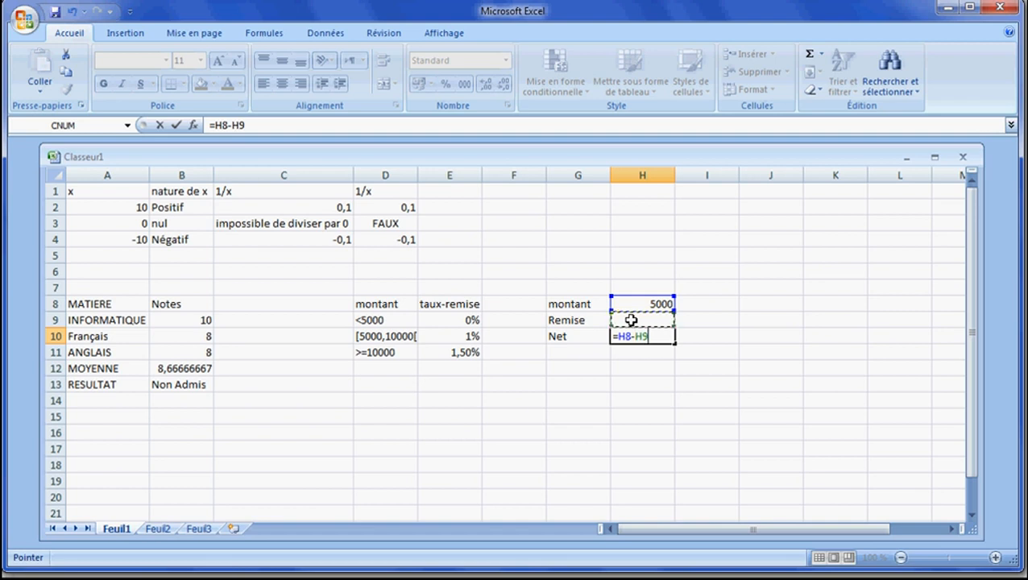
pyautogui.press('Return')
# - Begin the Remise formula in H9 with an SI that returns 0 when H8<5000
pyautogui.press('Left')
pyautogui.press('Up')
pyautogui.press('Up')
pyautogui.press('Right')
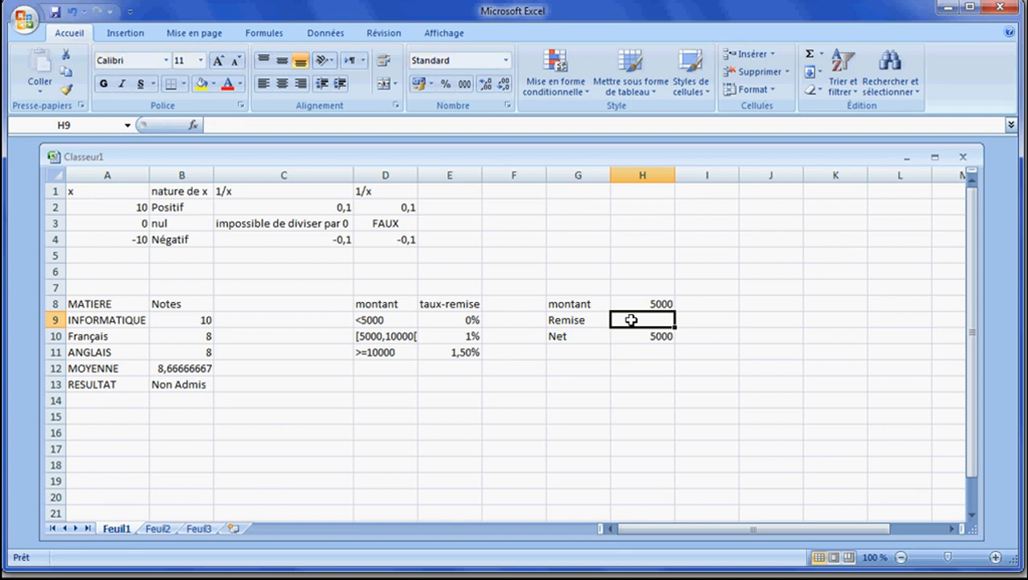
pyautogui.write('=')
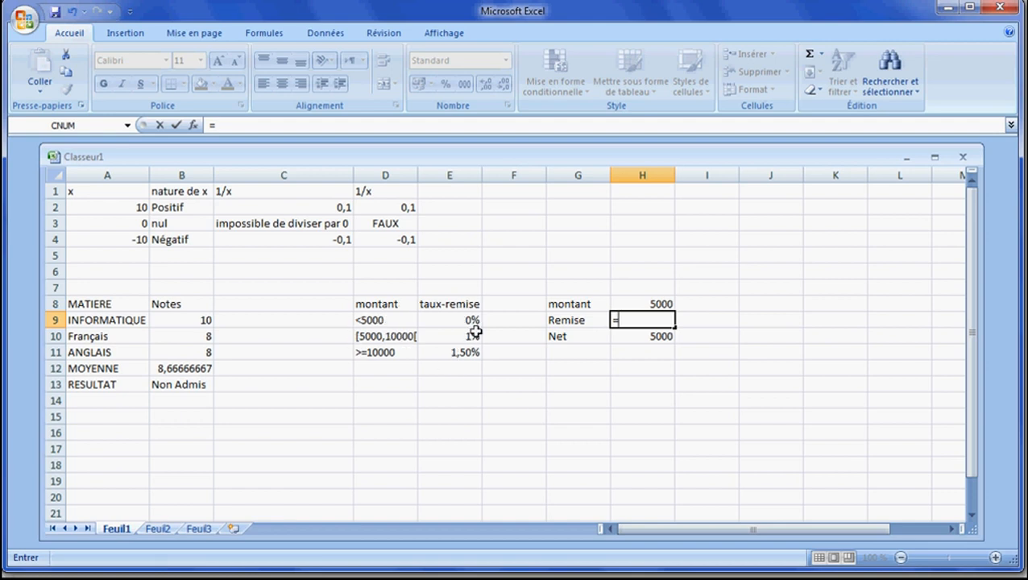
pyautogui.write('si(')
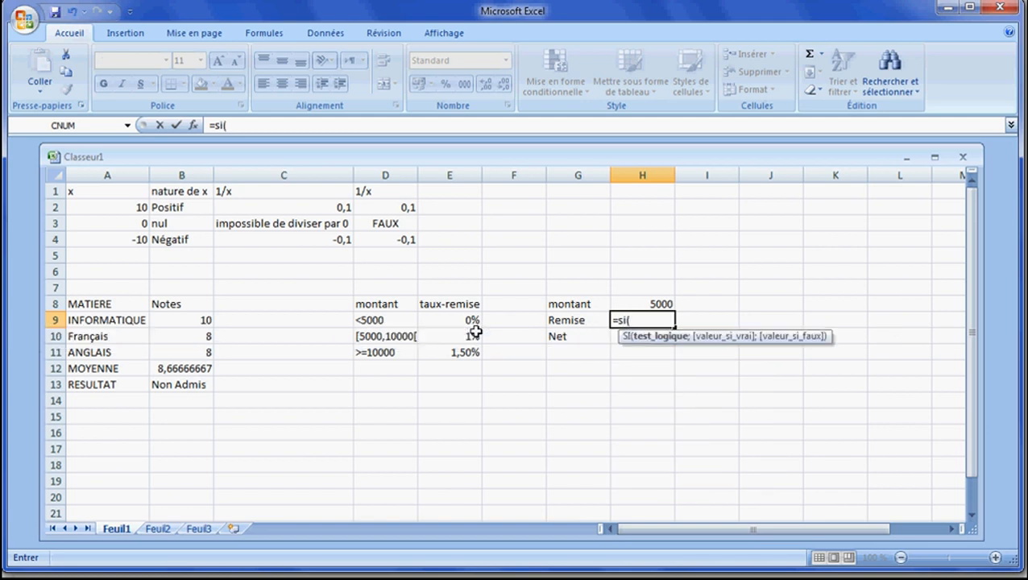
pyautogui.click(633, 305)
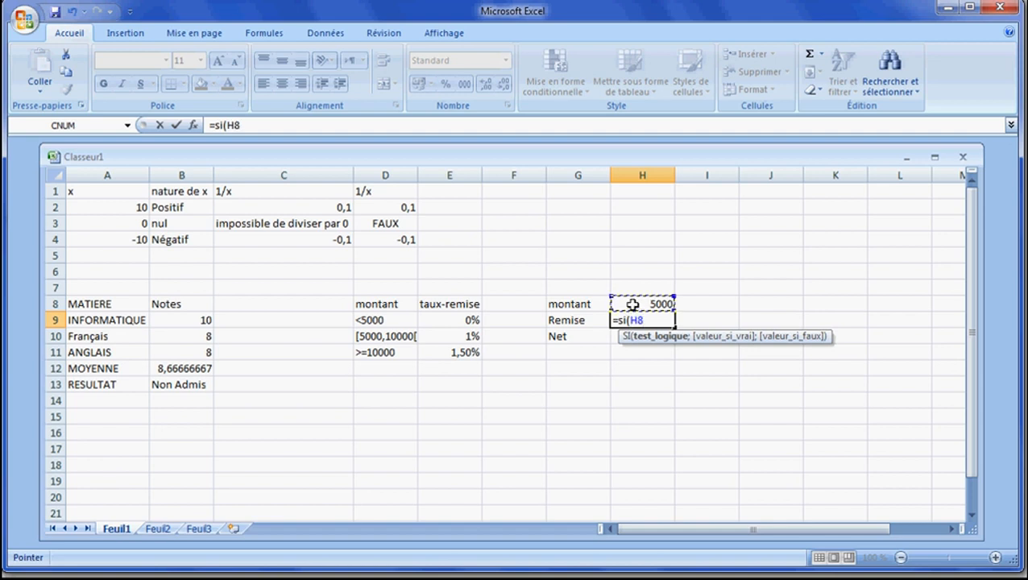
pyautogui.write('<5000')
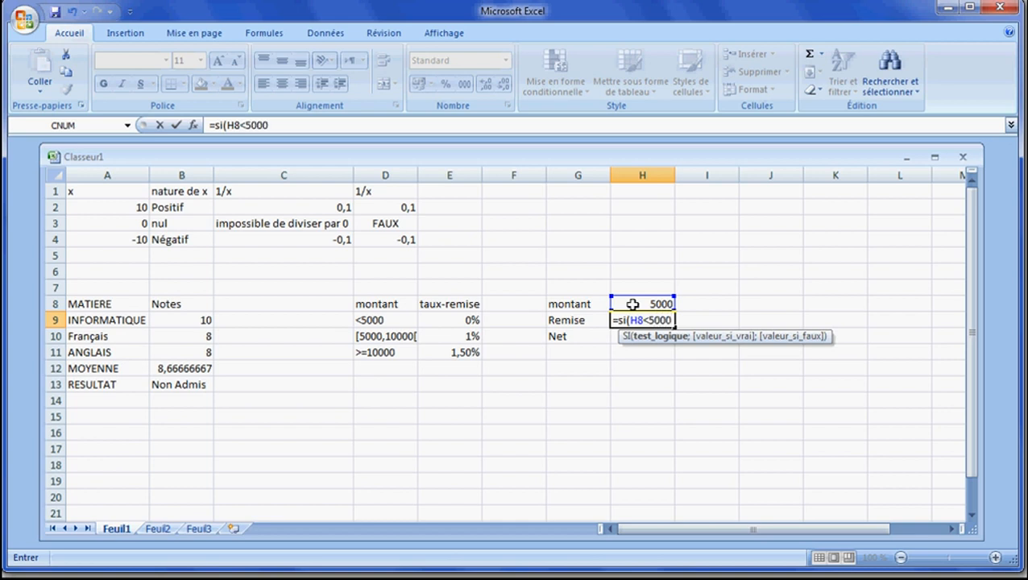
pyautogui.write(';')
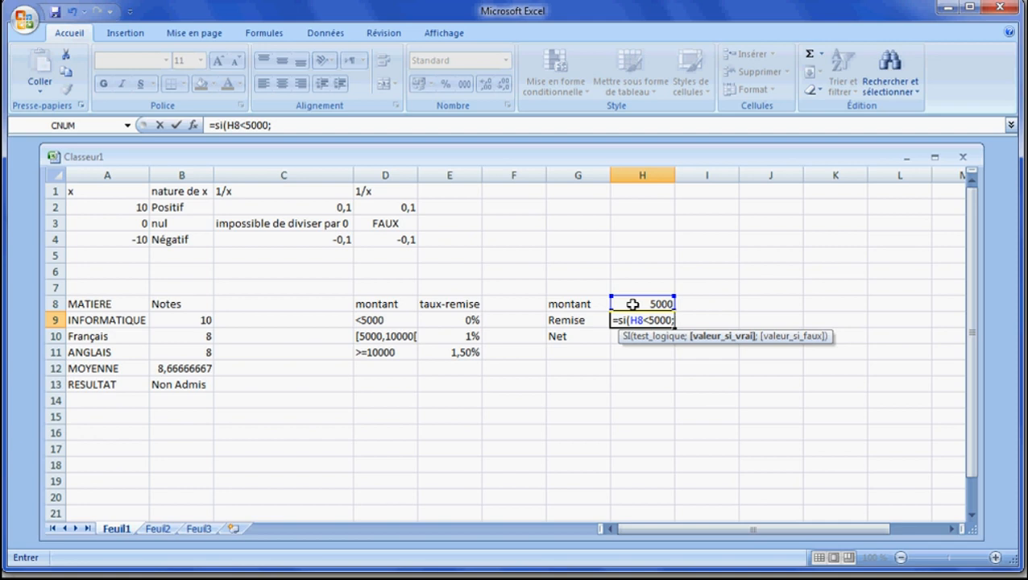
pyautogui.write('0;')
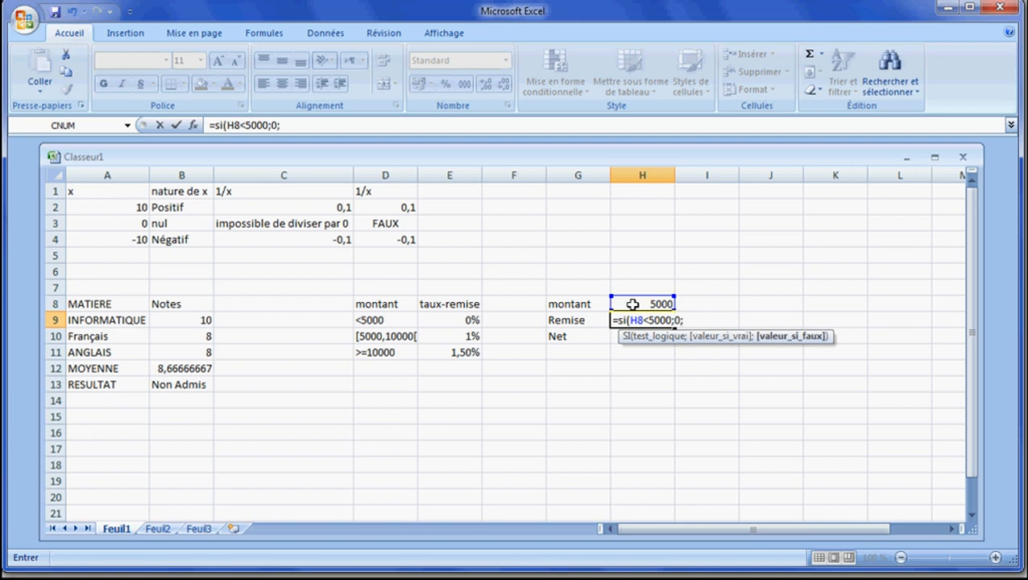
# - Complete the H9 formula with a nested SI returning H8*1% when H8<10000 and H8*1,5% otherwise
pyautogui.write('si(')
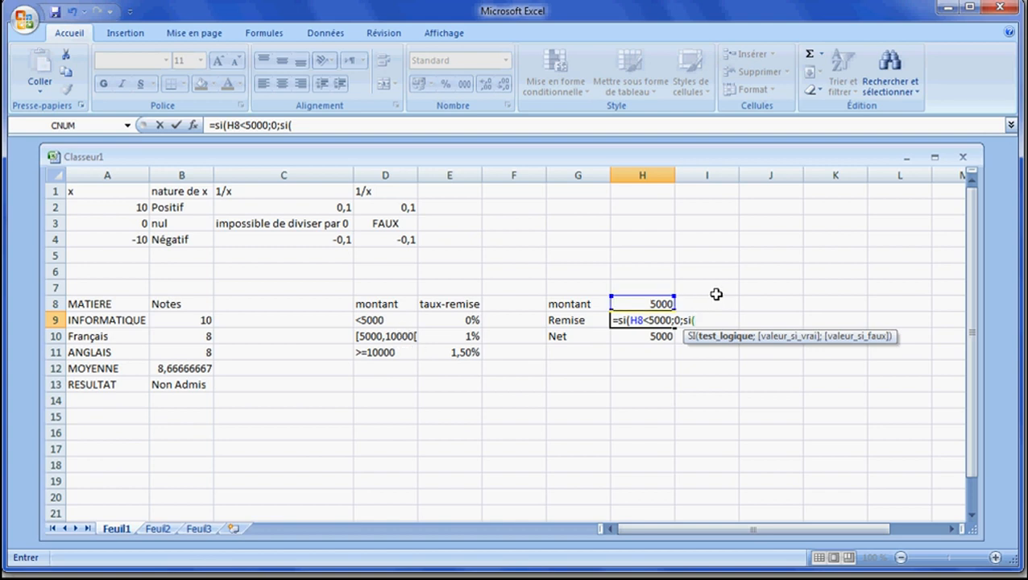
pyautogui.click(656, 302)
pyautogui.write('<10000')
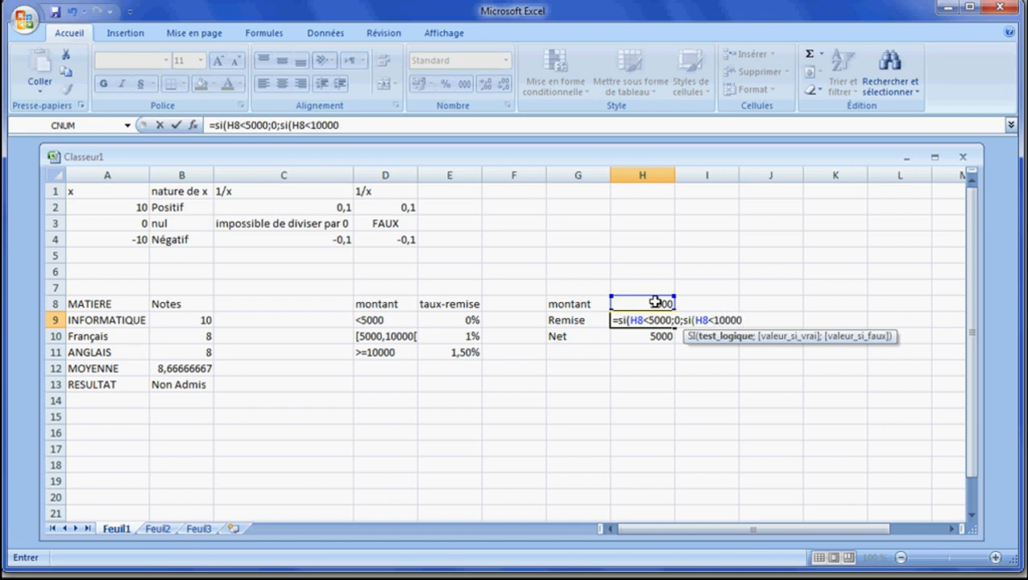
pyautogui.write(';')
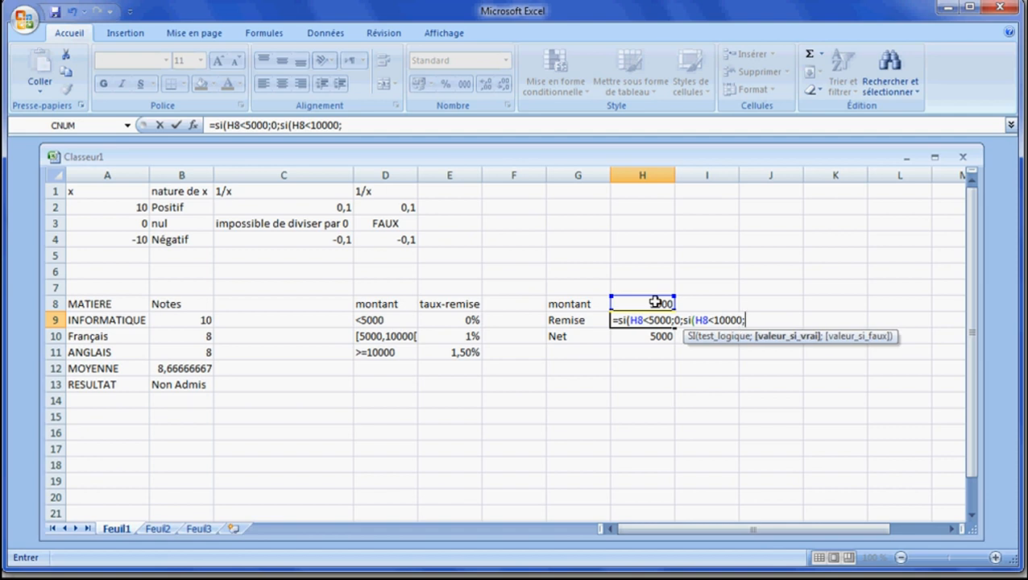
pyautogui.click(655, 303)
pyautogui.write('*1%;')
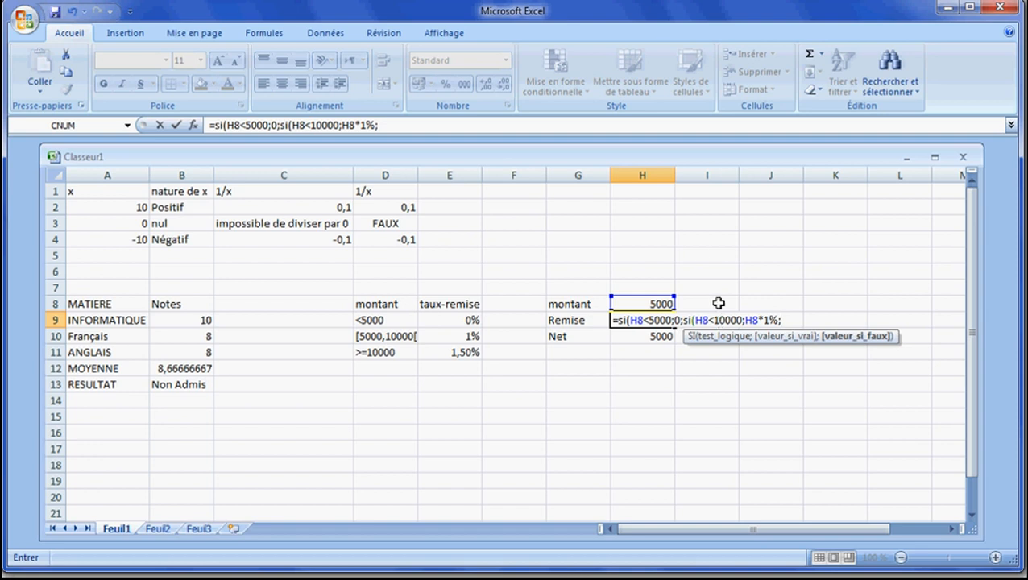
pyautogui.click(643, 303)
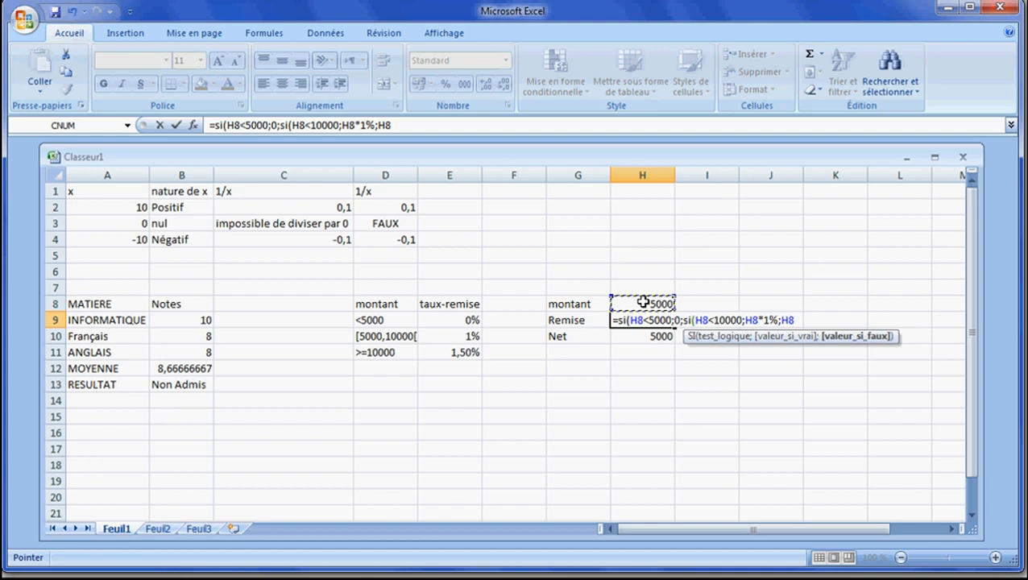
pyautogui.write('*1,5')
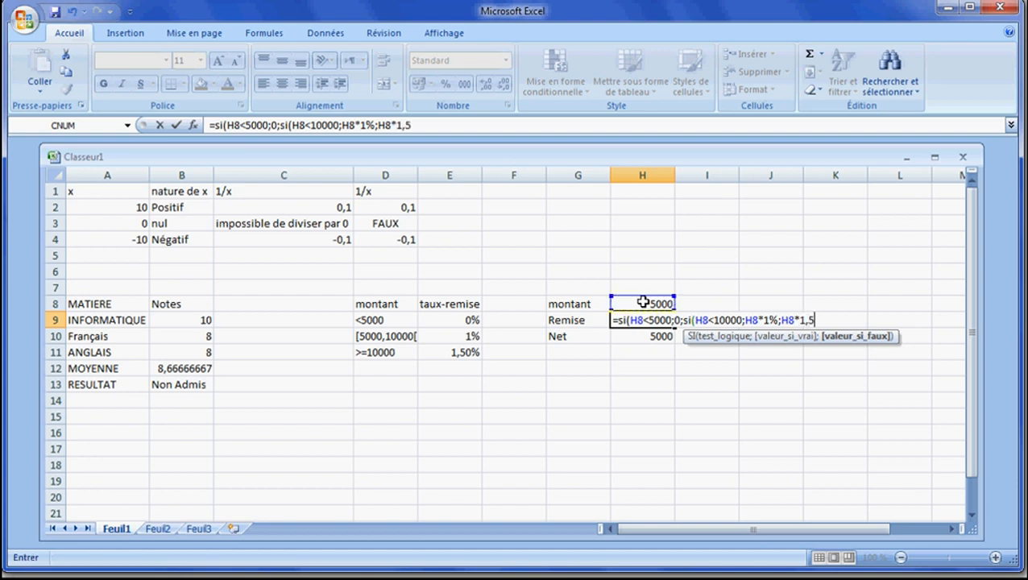
pyautogui.write('%)')
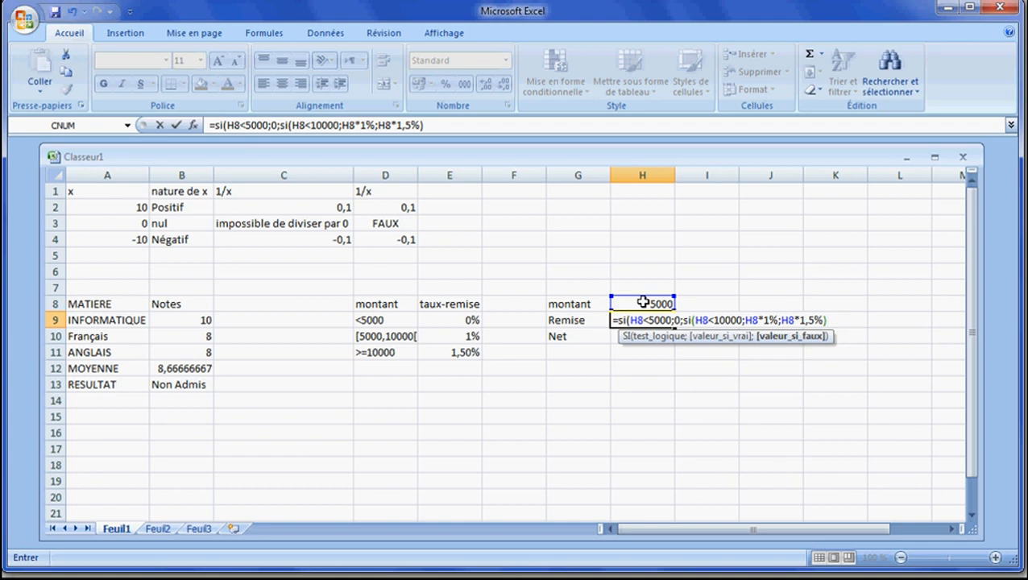
pyautogui.write(')')
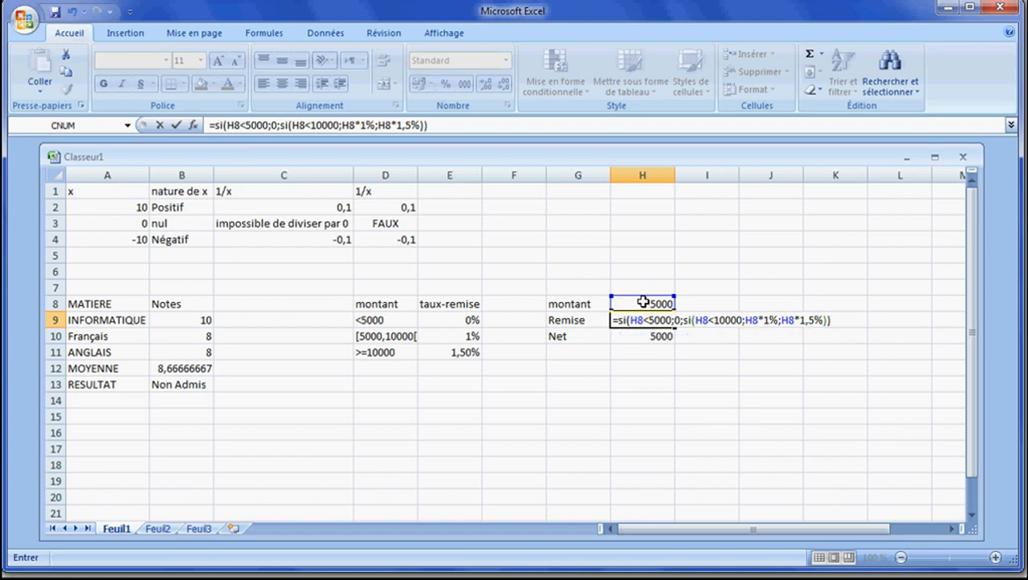
pyautogui.press('Return')
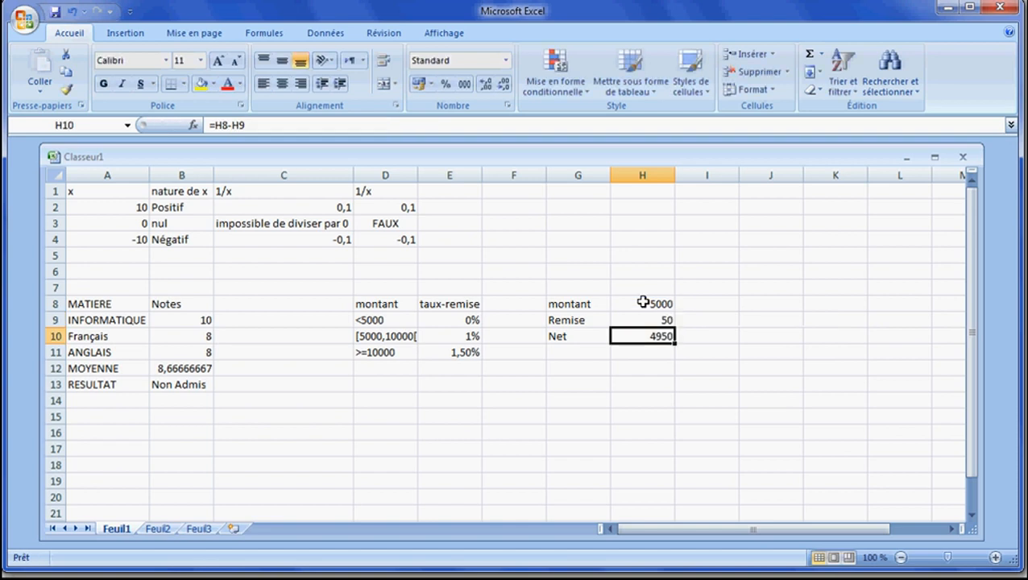
# - Test the Remise formula by setting the montant in H8 to 4900
pyautogui.press('Up')
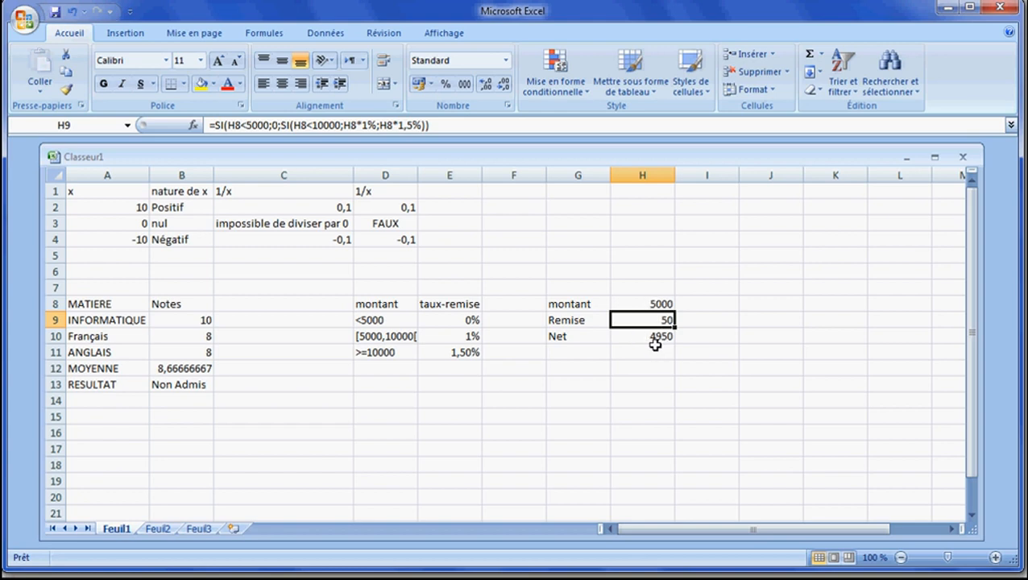
pyautogui.click(647, 304)
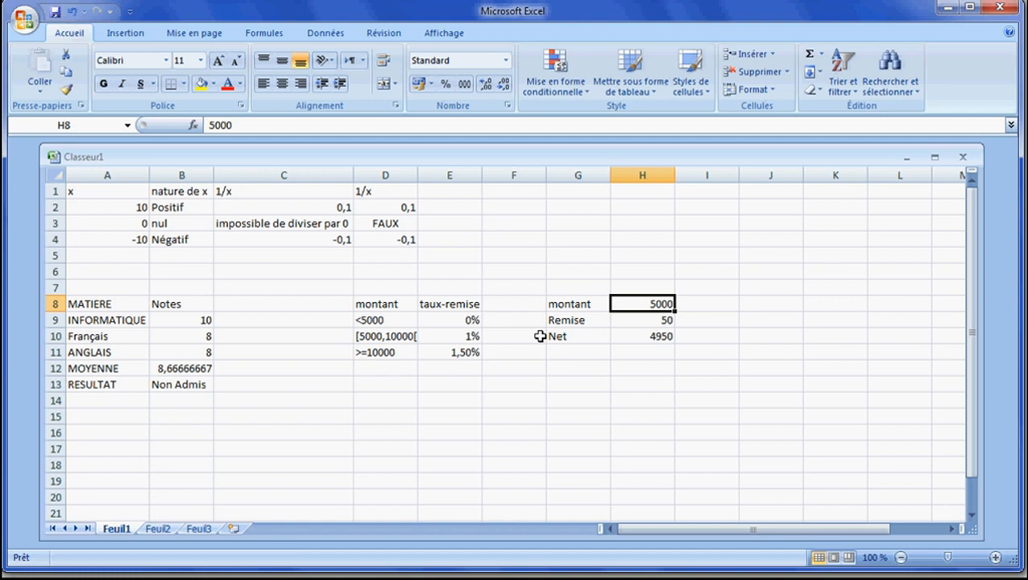
pyautogui.write('4900')
pyautogui.press('Return')
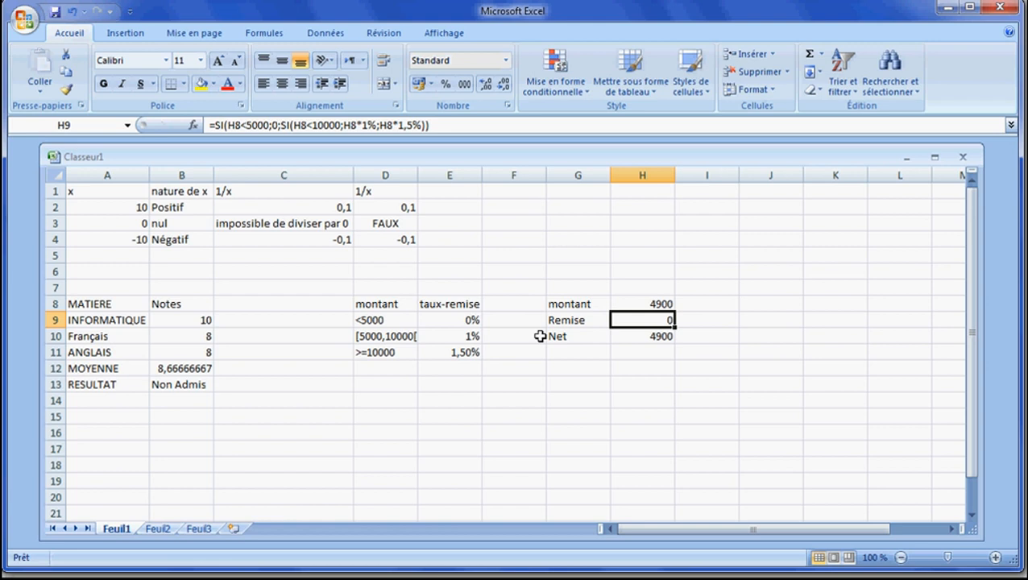
# - Set the montant in H8 to 10000 to test the highest discount bracket
pyautogui.click(659, 307)
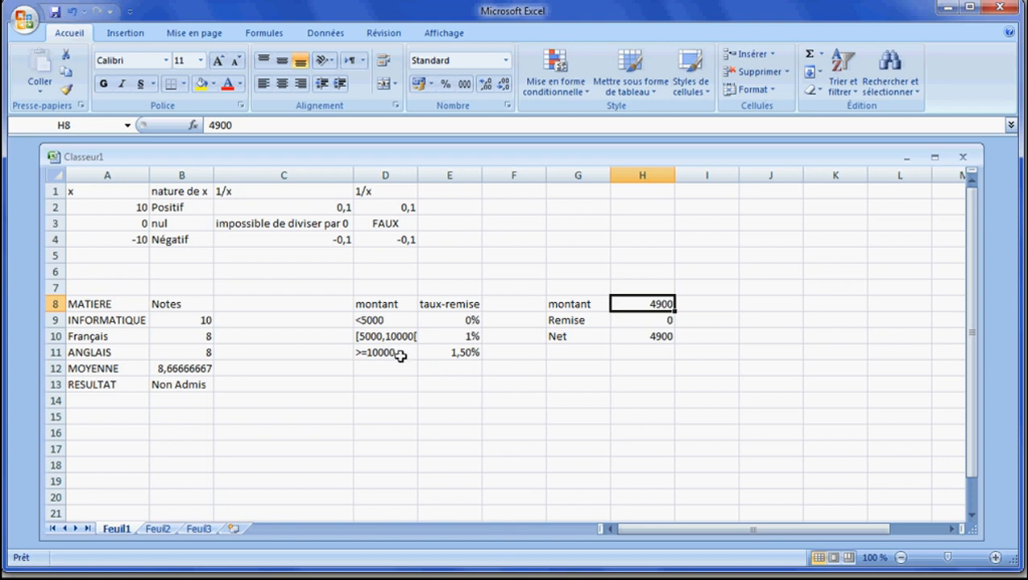
pyautogui.write('1000')
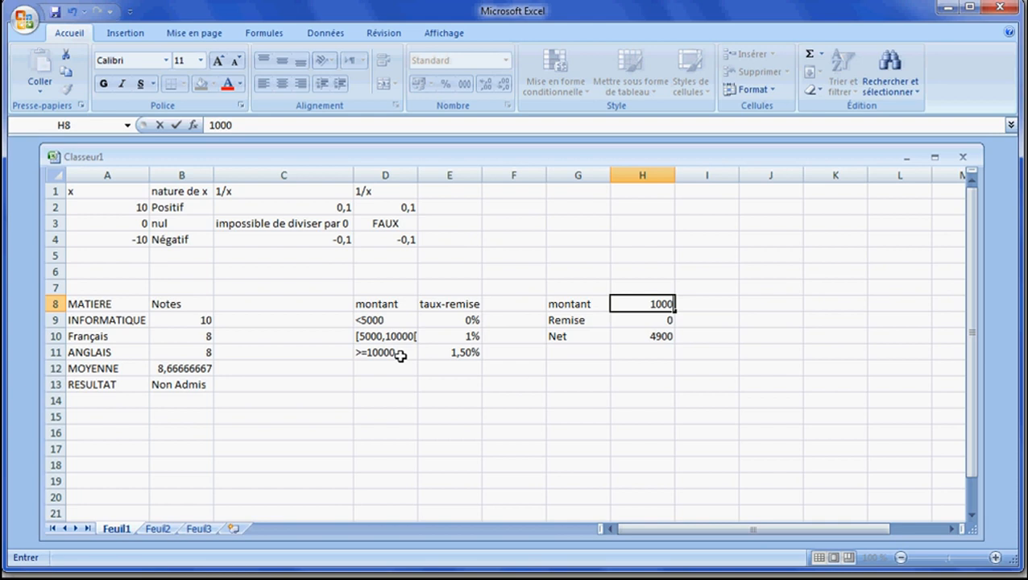
pyautogui.write('0')
pyautogui.press('Return')
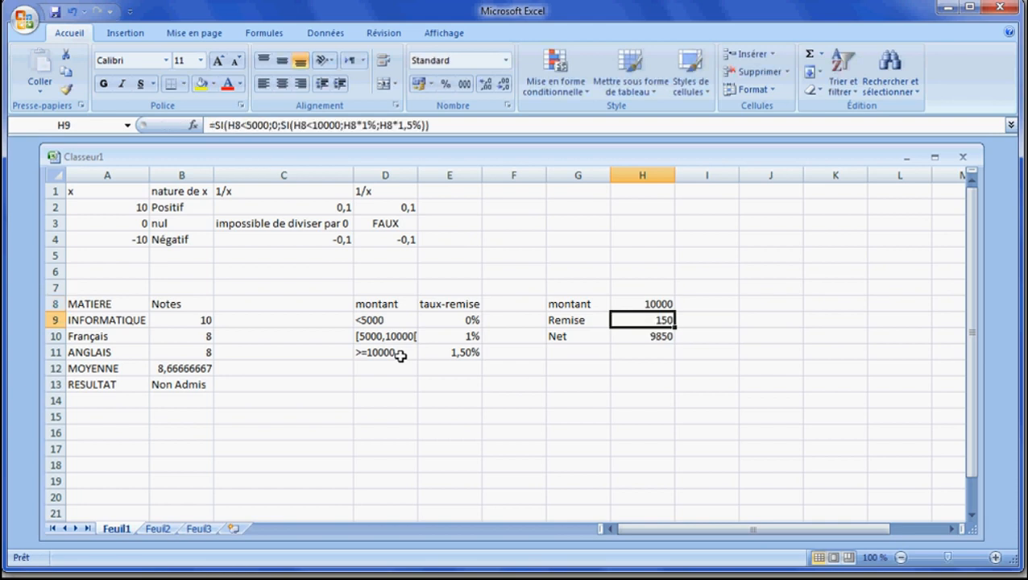
# - Begin an alternative Remise formula in I9 with an SI returning 0 when H8<5000, and open a nested SI as its false value
pyautogui.press('Left')
pyautogui.press('Right')
pyautogui.click(688, 320)
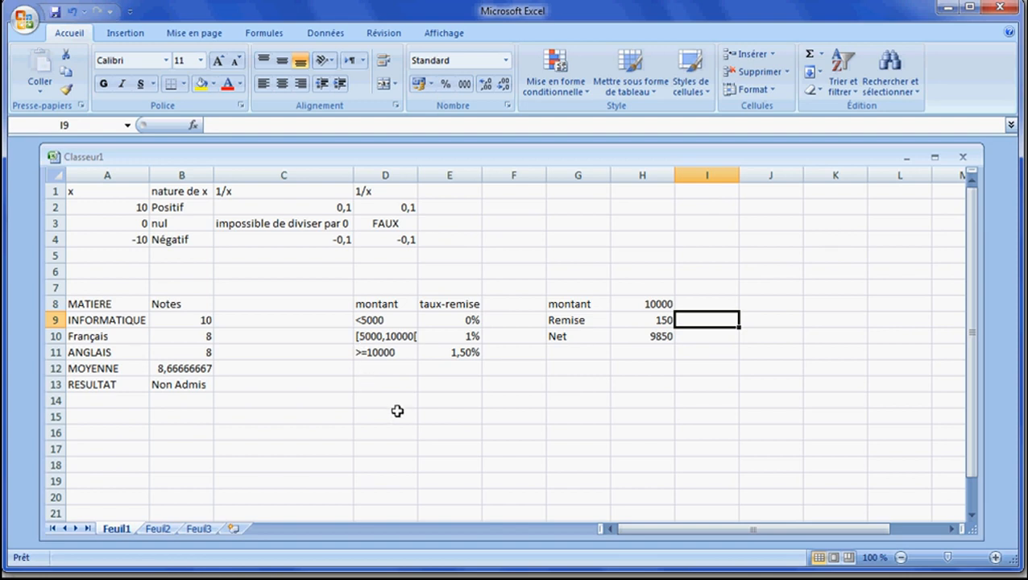
pyautogui.write('=')
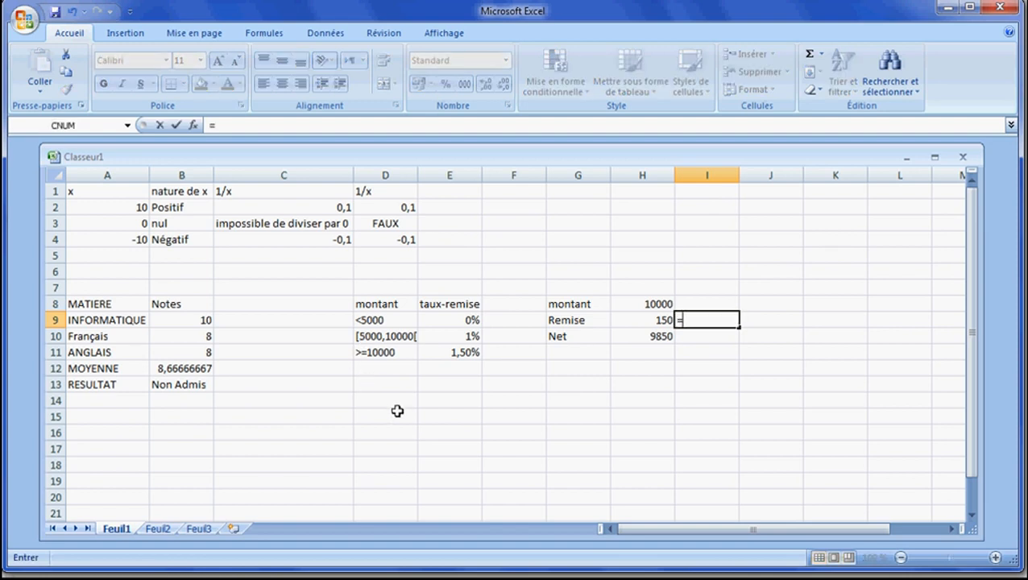
pyautogui.write('si(')
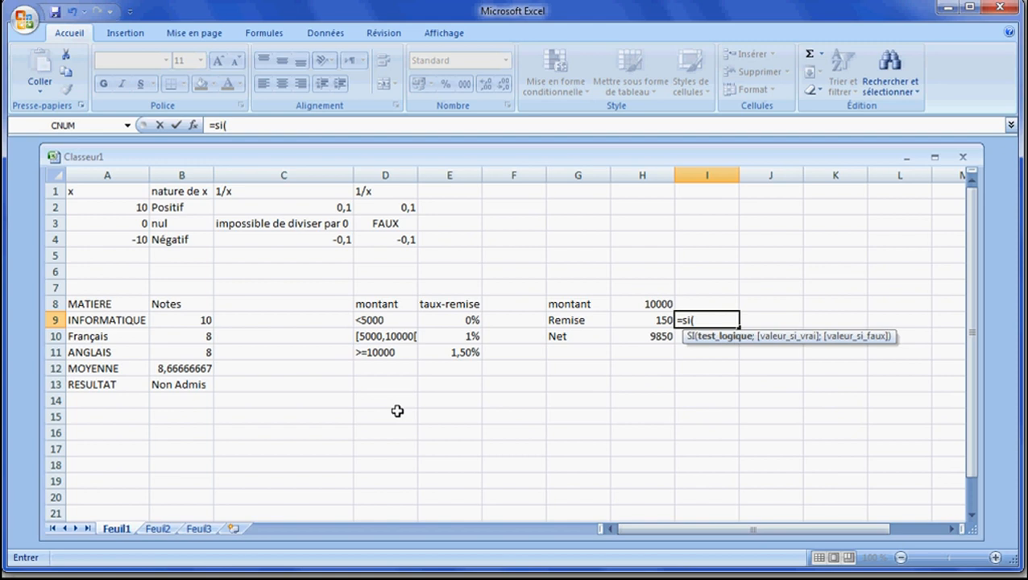
pyautogui.click(648, 303)
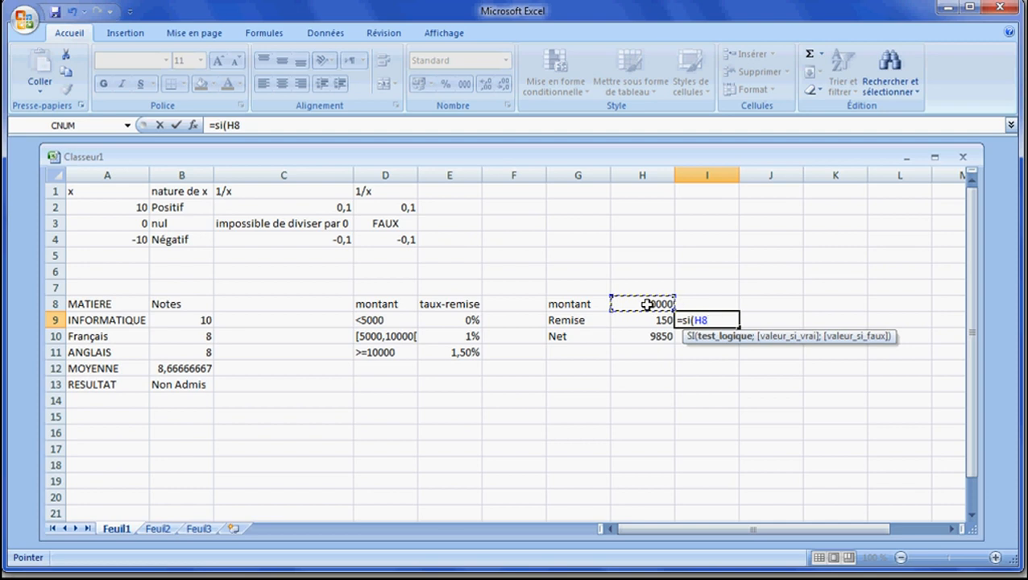
pyautogui.write('<5000')
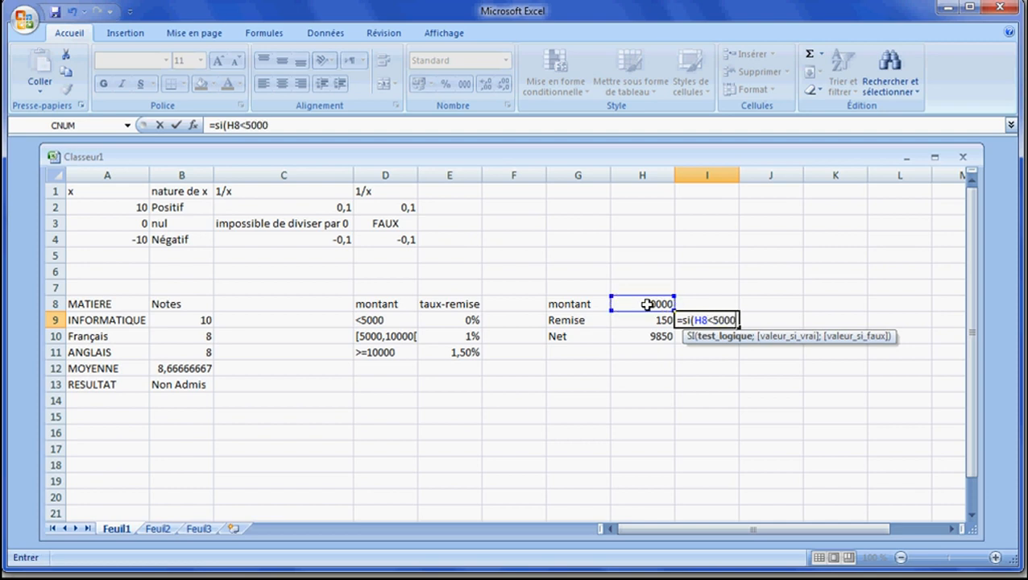
pyautogui.write(';')
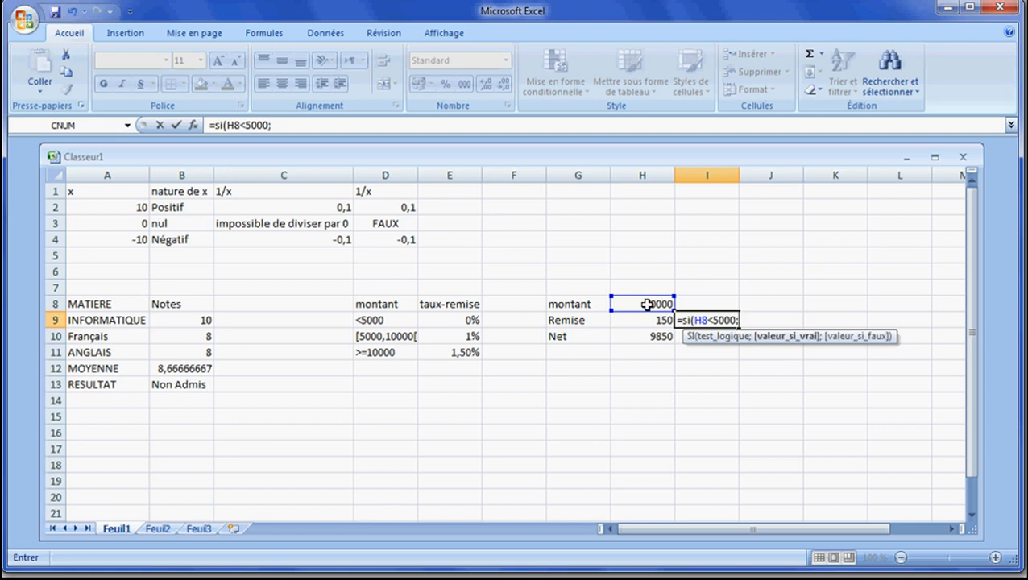
pyautogui.write('0;si(')
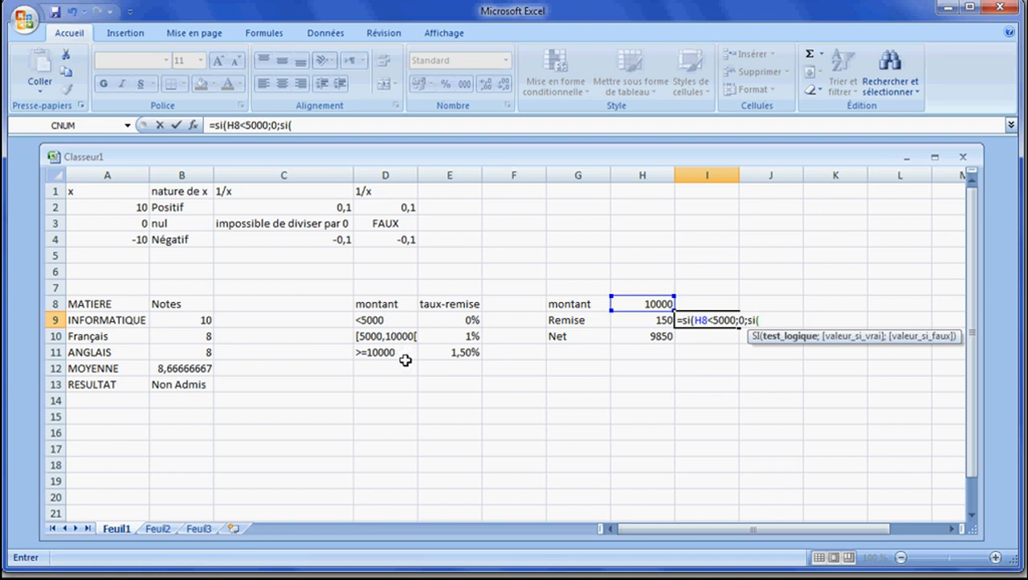
# - Enter ET(H8>=5000;H8<10000) as the logical test of the nested SI in the I9 formula
pyautogui.write('et(')
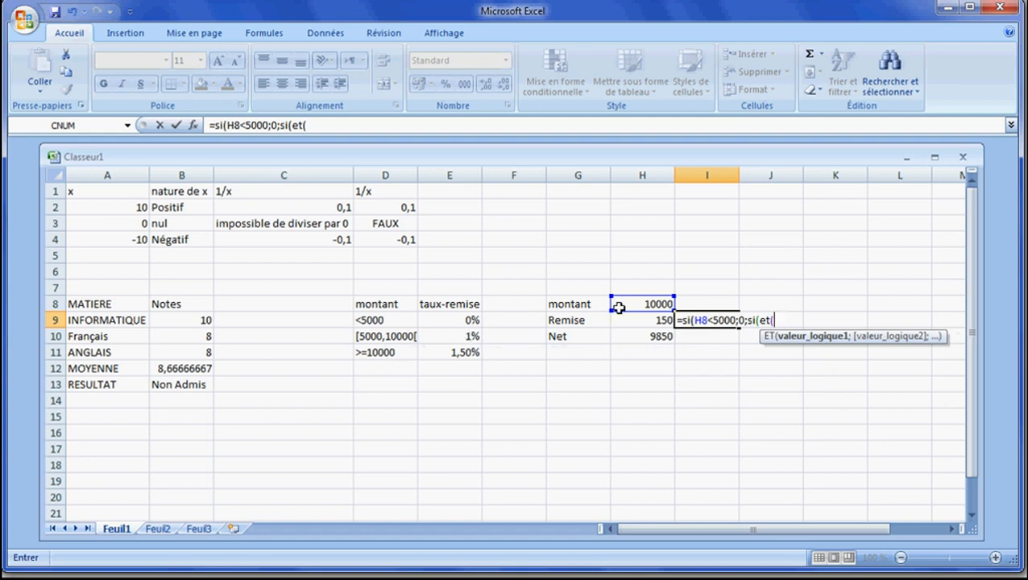
pyautogui.click(633, 307)
pyautogui.write('>=5000')
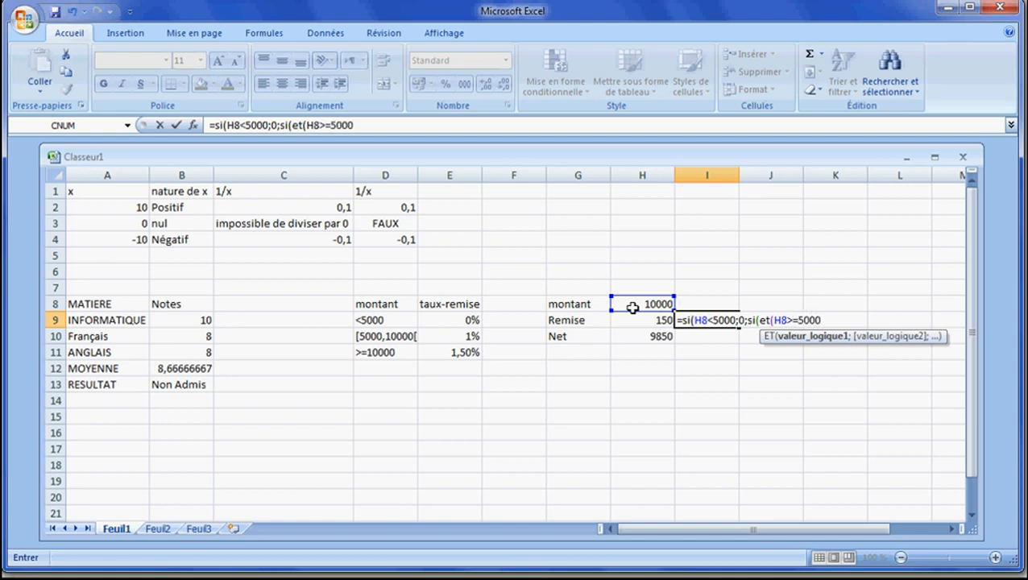
pyautogui.write(';')
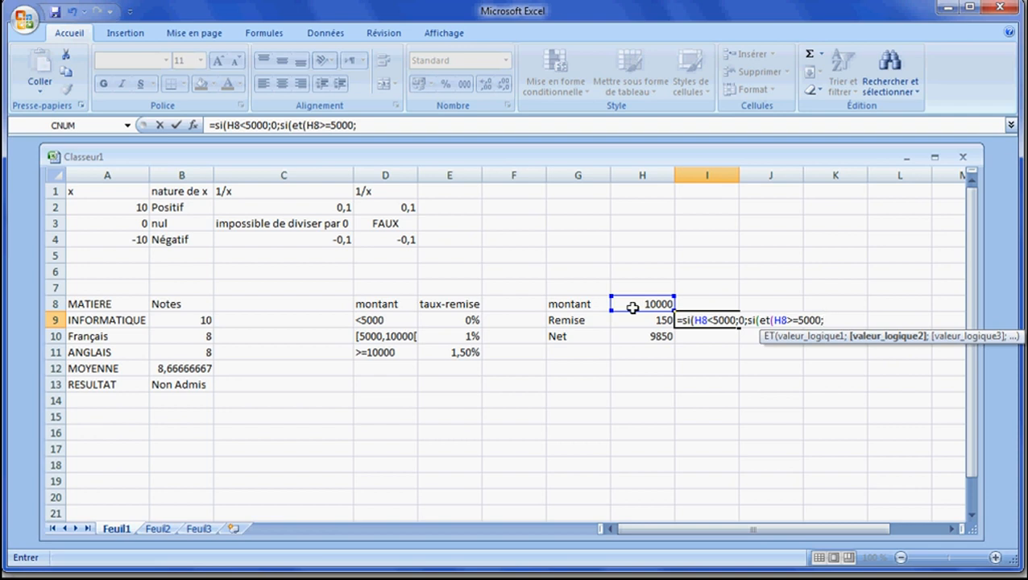
pyautogui.click(632, 307)
pyautogui.write('<10000')
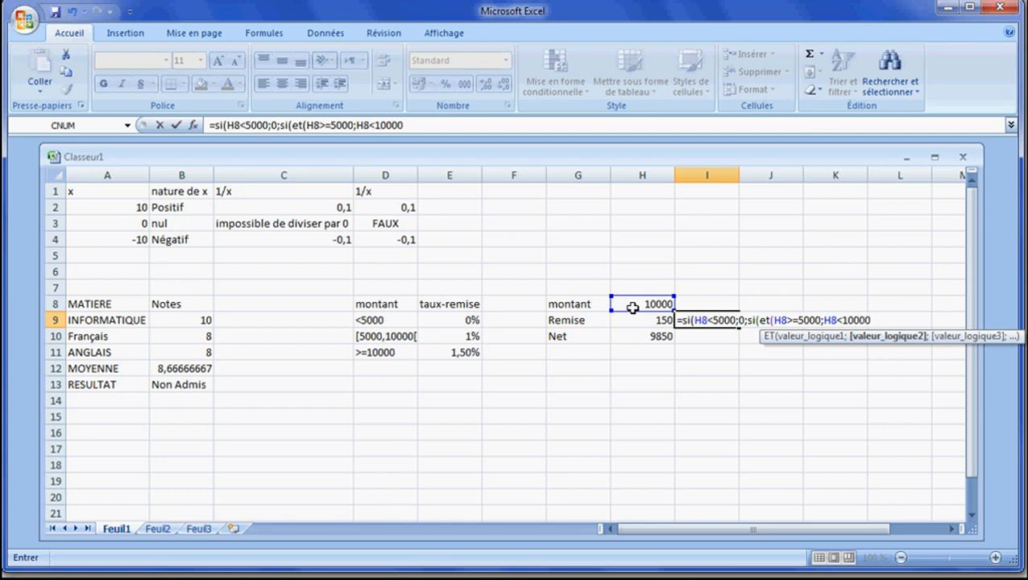
pyautogui.write(')')
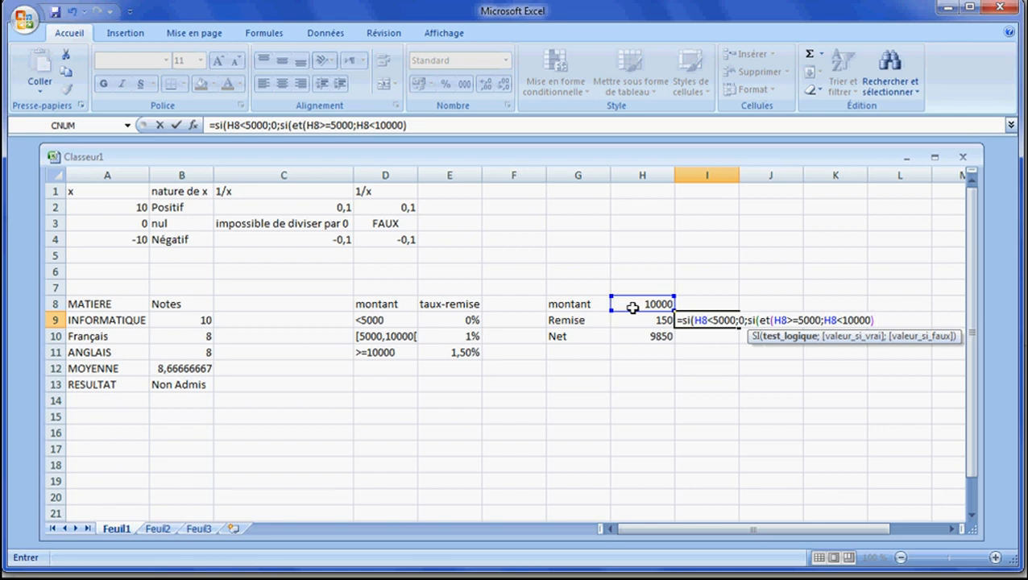
# - Complete the nested SI in I9 with H8*1% as the true value and H8*1,5% as the false value, and validate the formula
pyautogui.write(';')
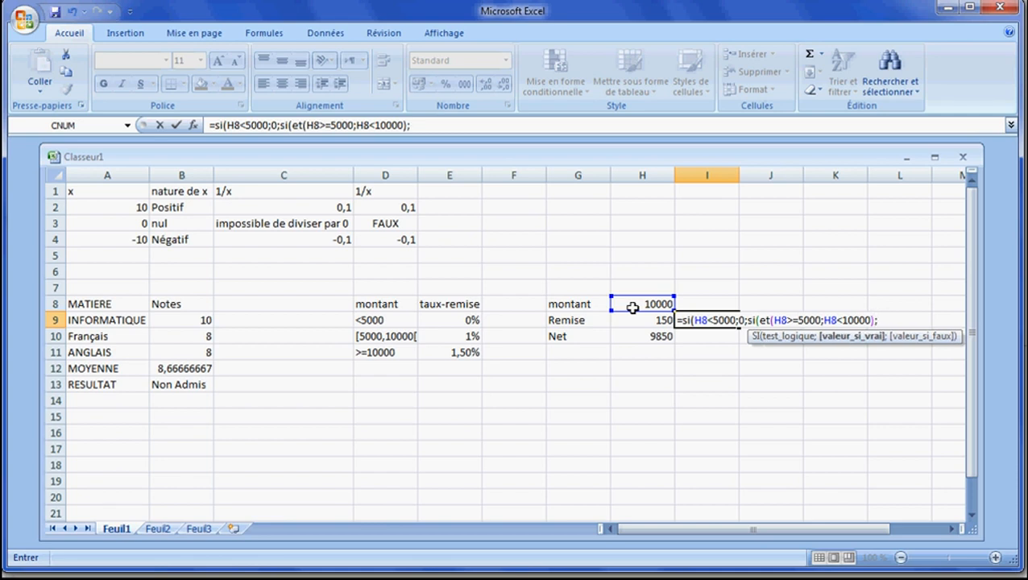
pyautogui.click(632, 307)
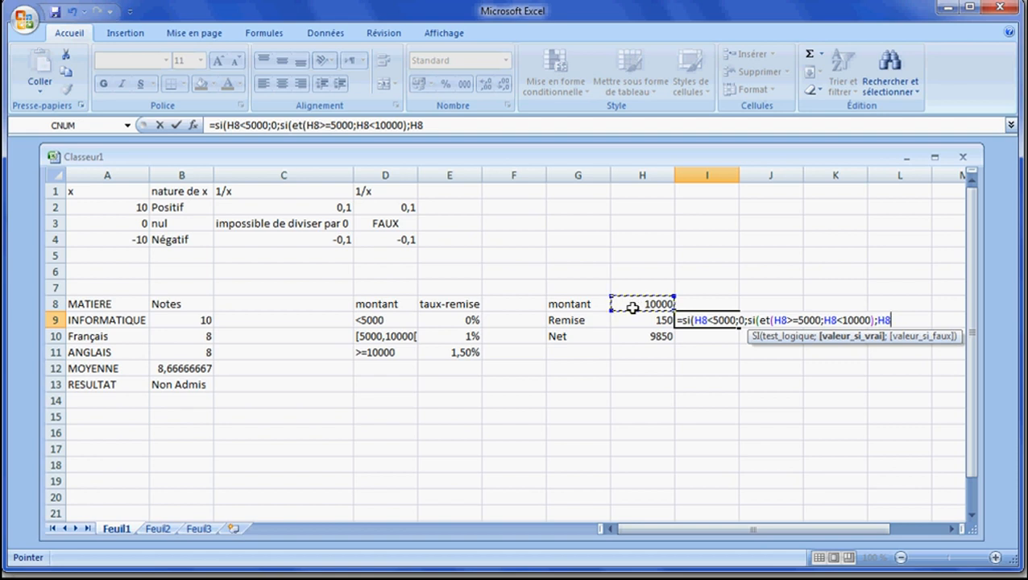
pyautogui.write('*1%')
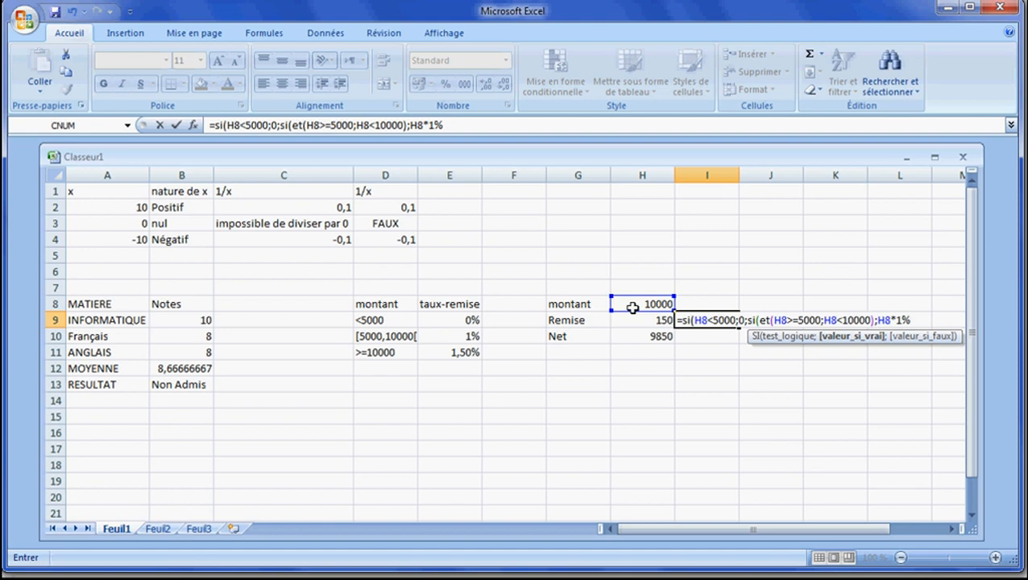
pyautogui.write(';')
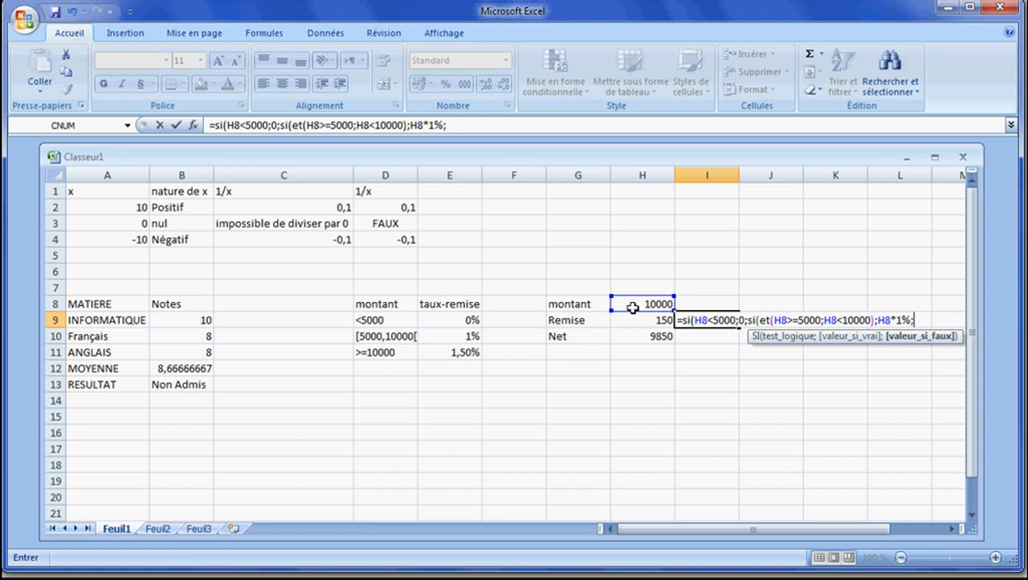
pyautogui.click(633, 307)
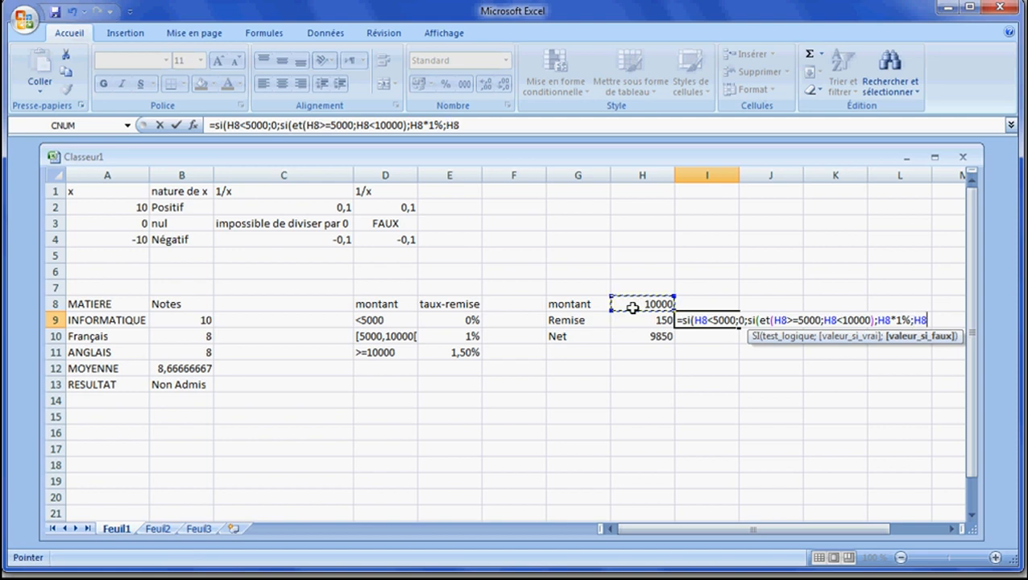
pyautogui.write('*1,5')
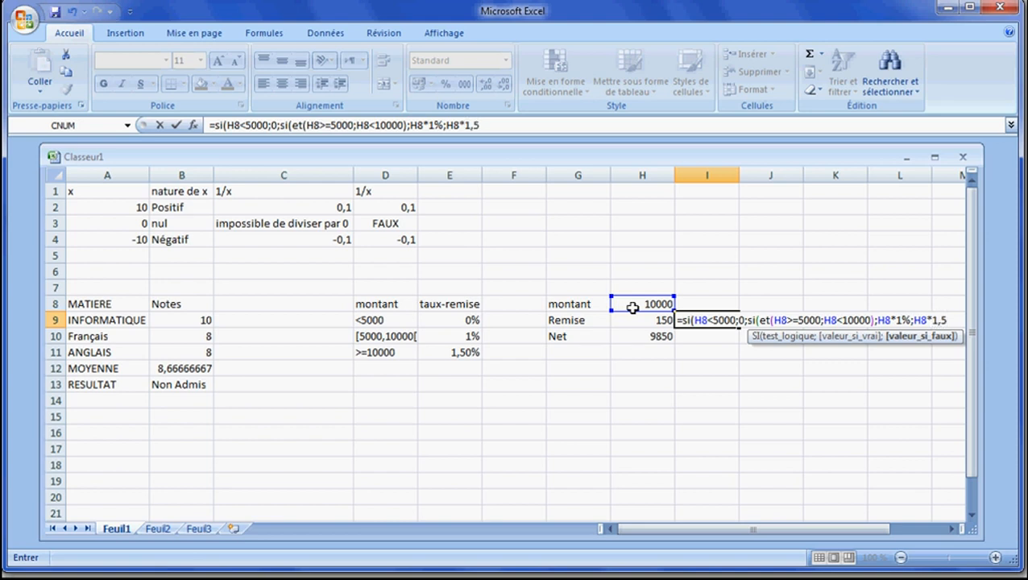
pyautogui.write('%)')
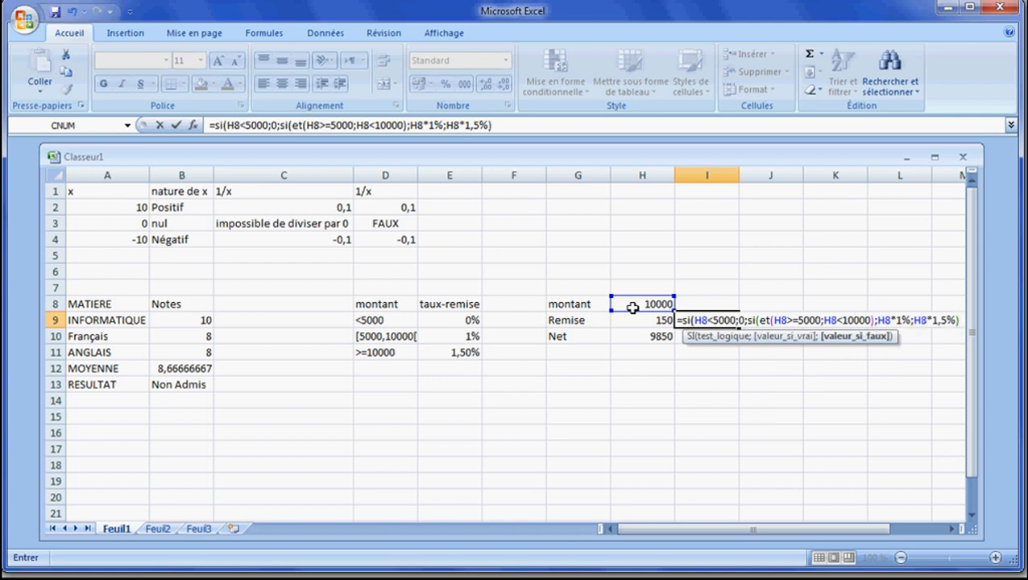
pyautogui.write(')')
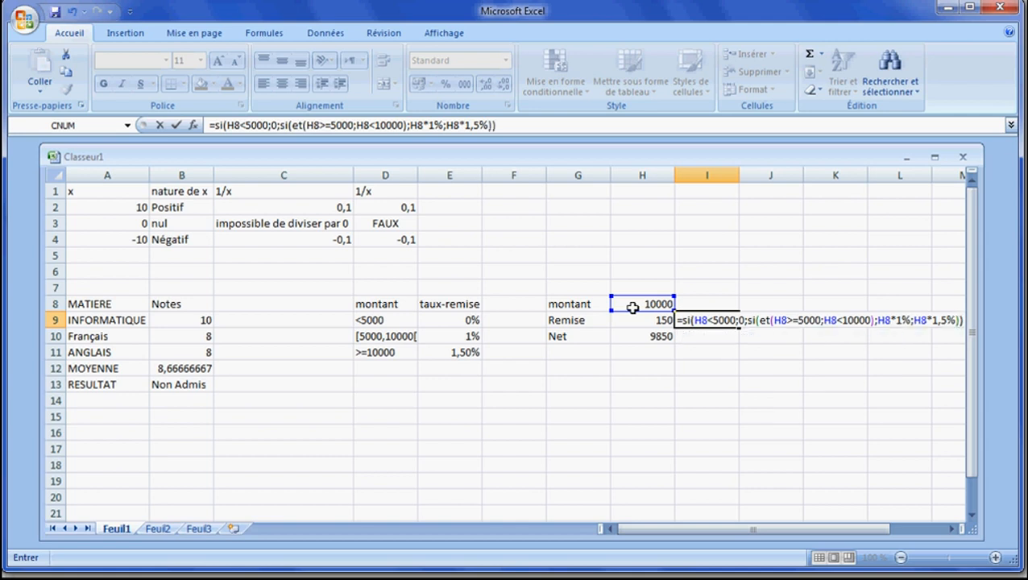
pyautogui.press('Return')
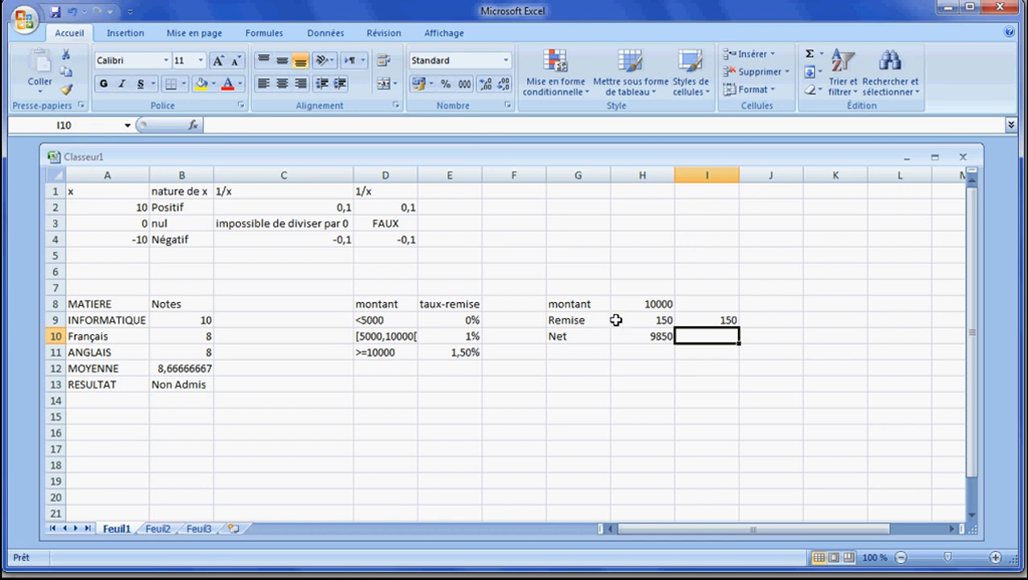
# - Compare the Remise formulas in I9 and H9, examining the outer SI and the nested SI's test in H9
pyautogui.click(692, 320)
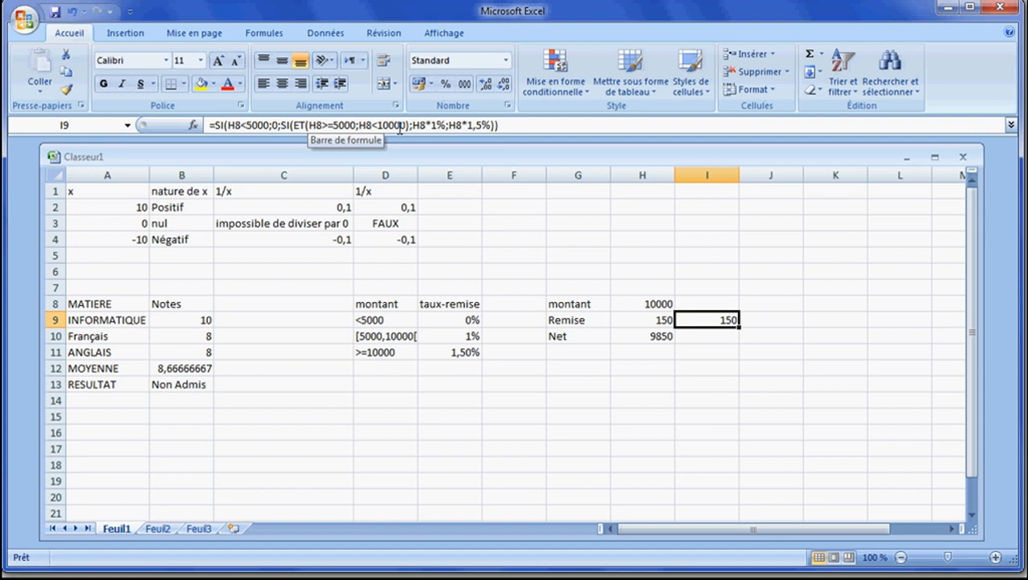
pyautogui.click(631, 320)
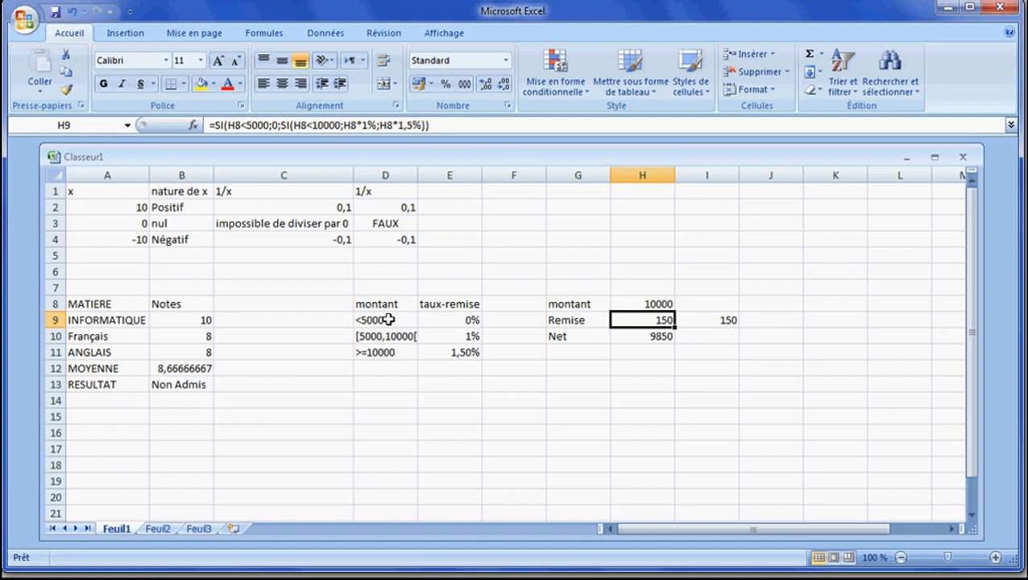
pyautogui.click(282, 125)
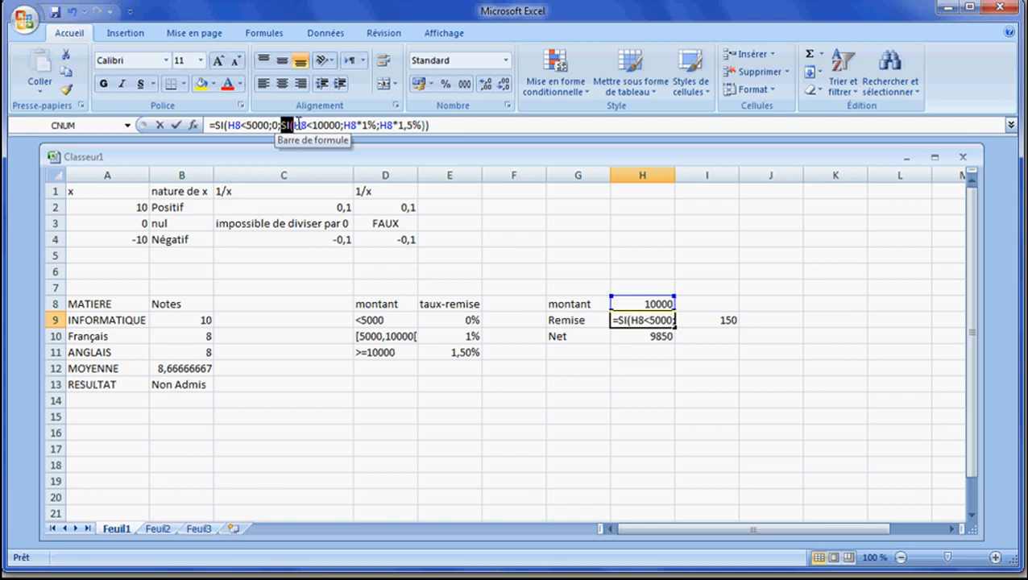
pyautogui.hotkey('shift', 'Home')
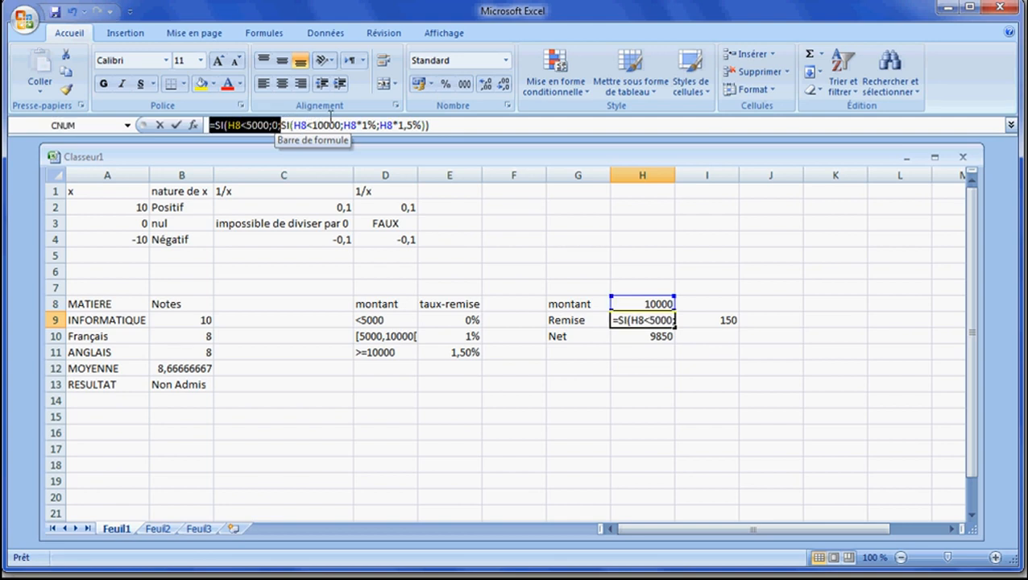
pyautogui.click(282, 125)
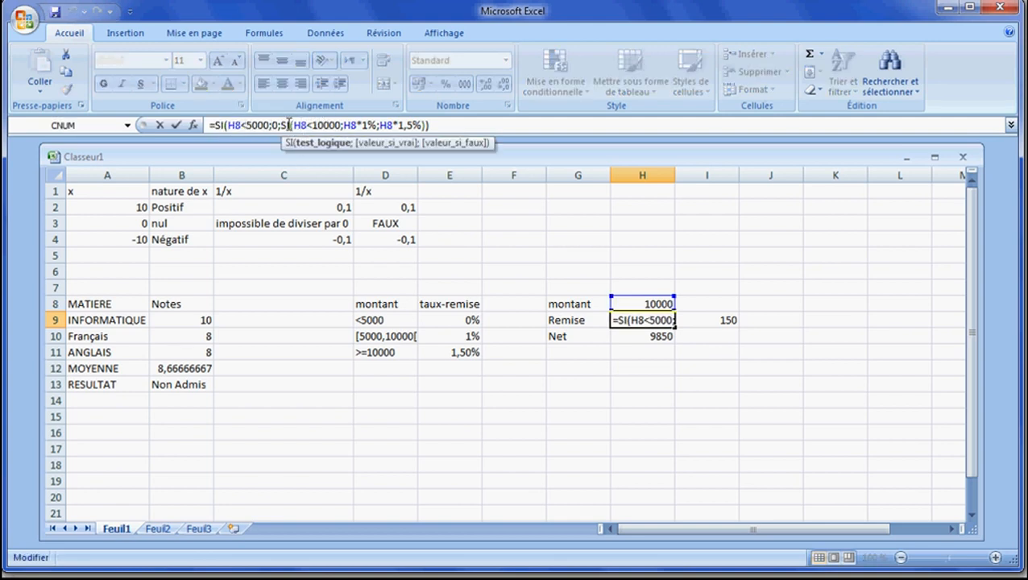
pyautogui.moveTo(282, 125); pyautogui.dragTo(313, 124)
pyautogui.press('Return')
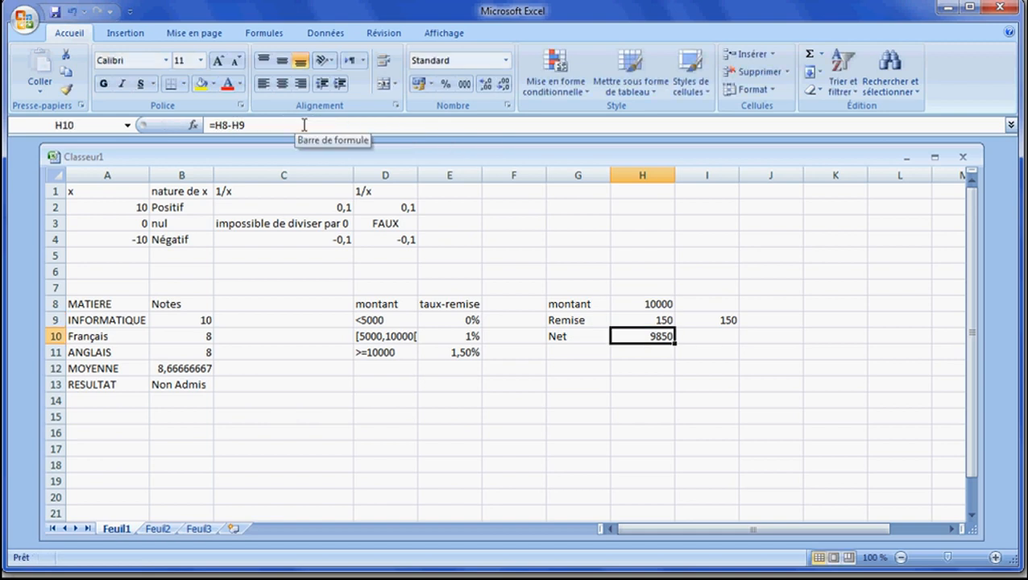